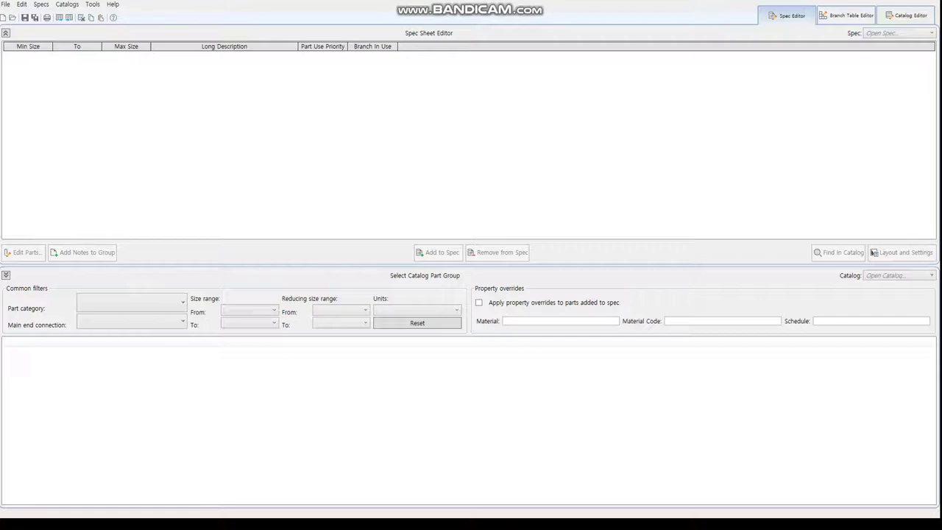
# - Review the project notes: unit settings, the 3D Model/Isometric dwg line, and the spec step
pyautogui.hotkey('alt', 'Tab')
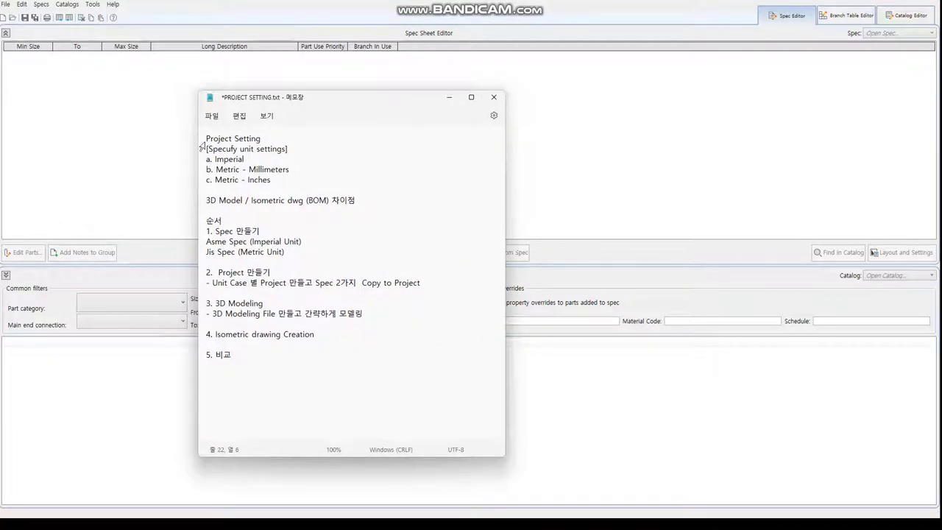
pyautogui.moveTo(206, 138); pyautogui.dragTo(289, 179)
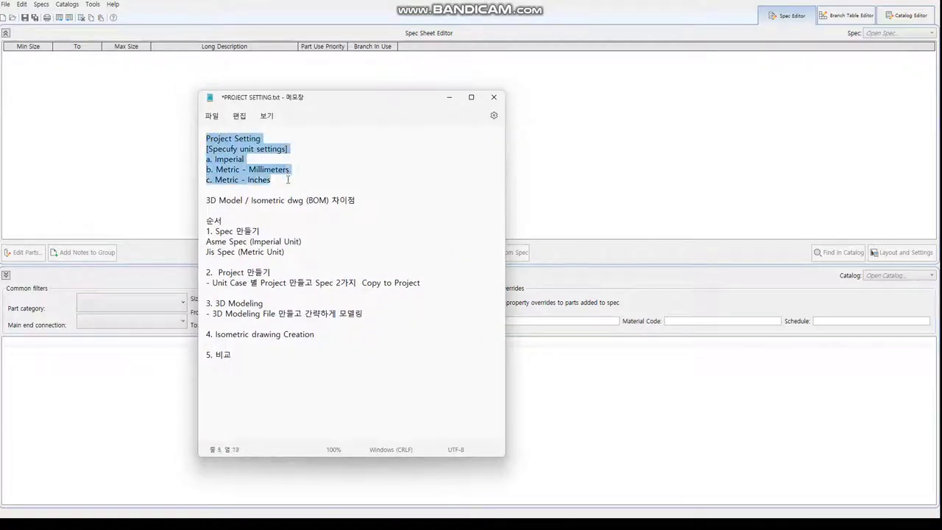
pyautogui.click(346, 182)
pyautogui.moveTo(208, 199); pyautogui.dragTo(387, 200)
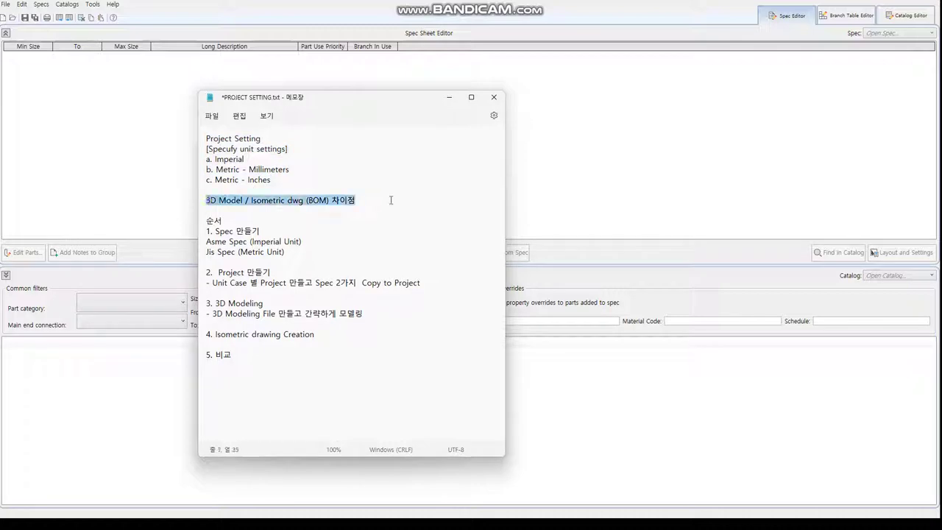
pyautogui.click(390, 199)
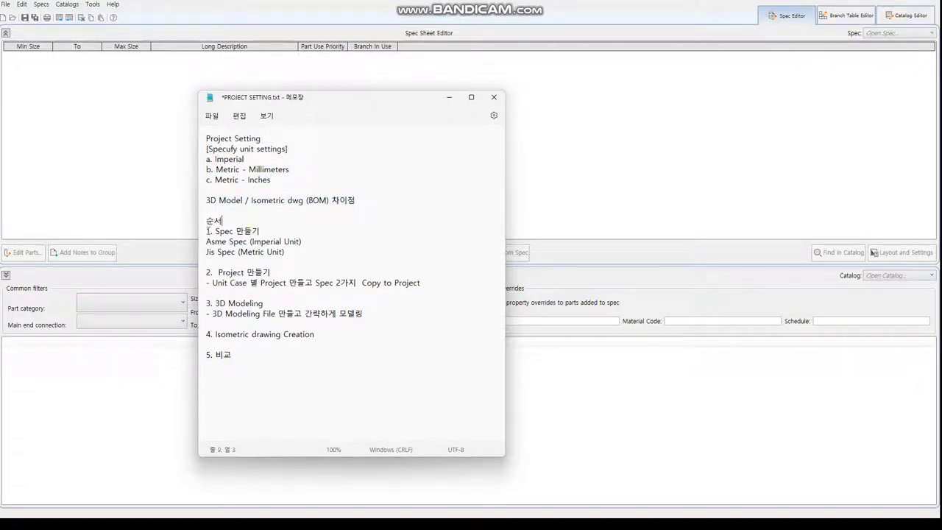
pyautogui.moveTo(207, 231)
pyautogui.mouseDown()
pyautogui.moveTo(255, 232)
pyautogui.moveTo(286, 252)
pyautogui.mouseUp()
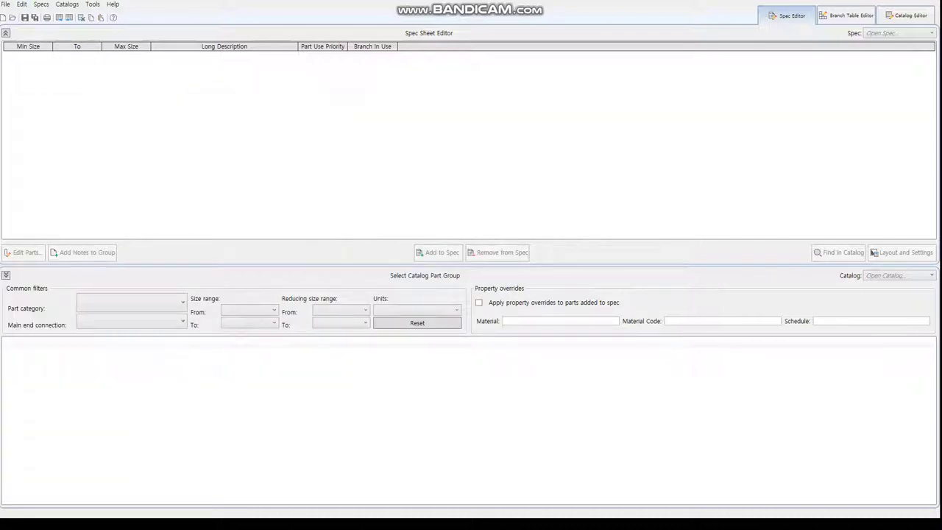
# - Create a new spec named jis, saved as jis.pspx in the Content\TEST folder
pyautogui.click(5, 5)
pyautogui.moveTo(23, 16)
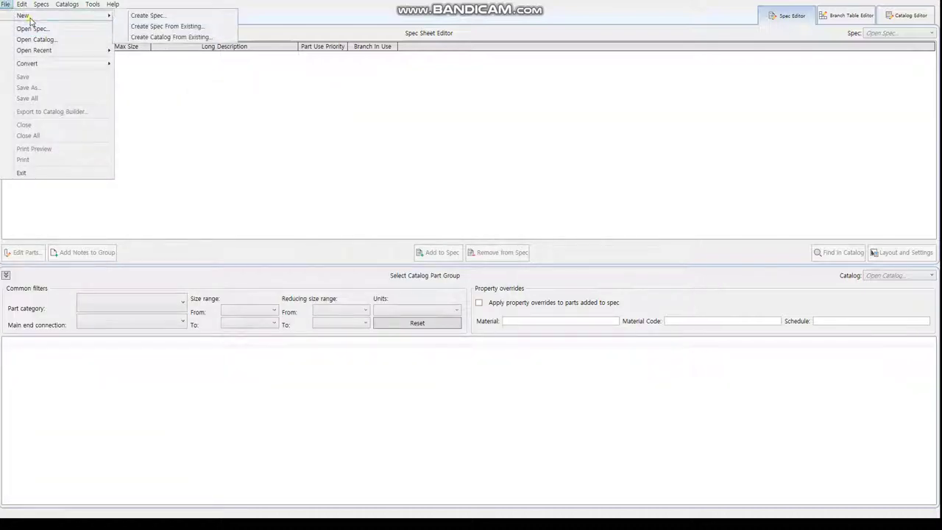
pyautogui.click(143, 16)
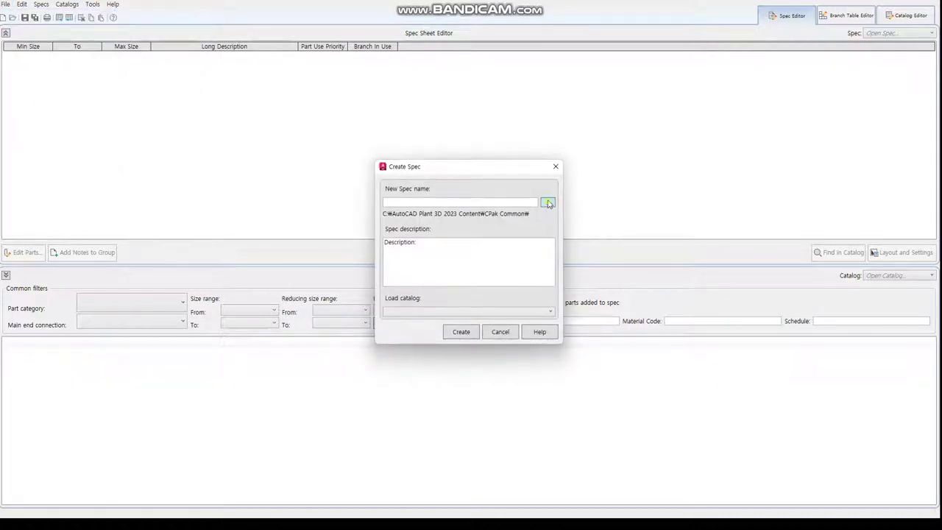
pyautogui.click(548, 203)
pyautogui.click(581, 202)
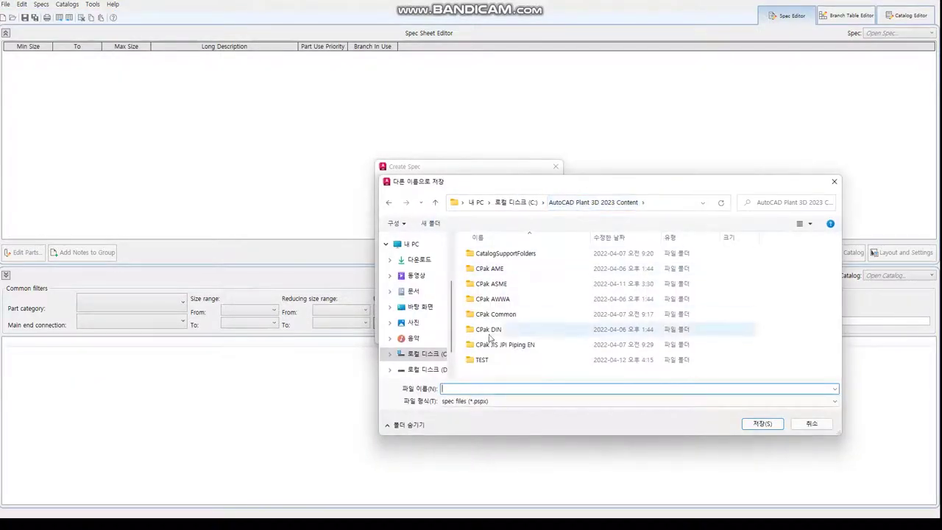
pyautogui.doubleClick(482, 359)
pyautogui.click(478, 388)
pyautogui.write('jis')
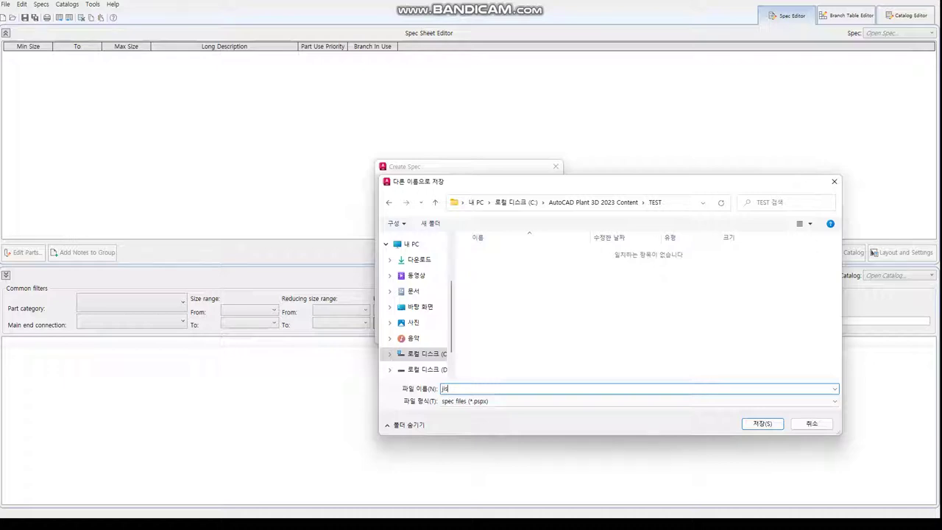
pyautogui.press('Return')
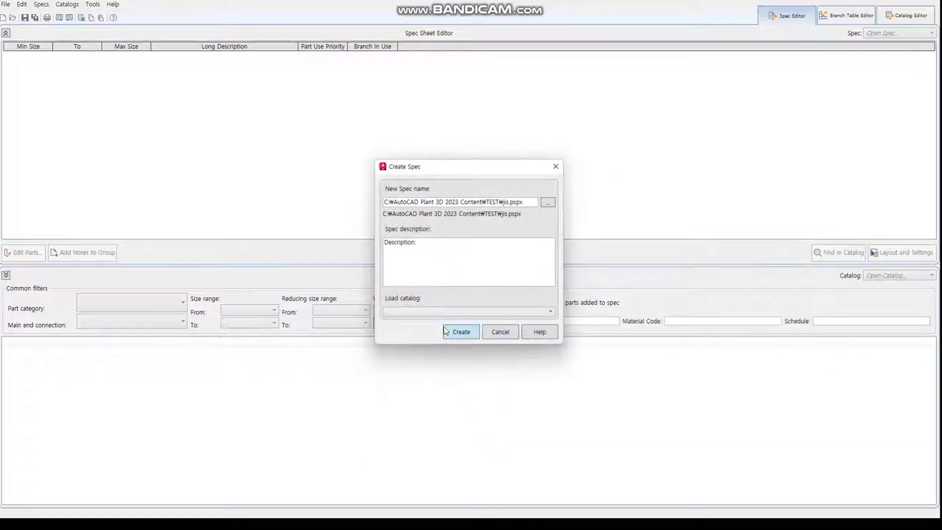
pyautogui.click(460, 332)
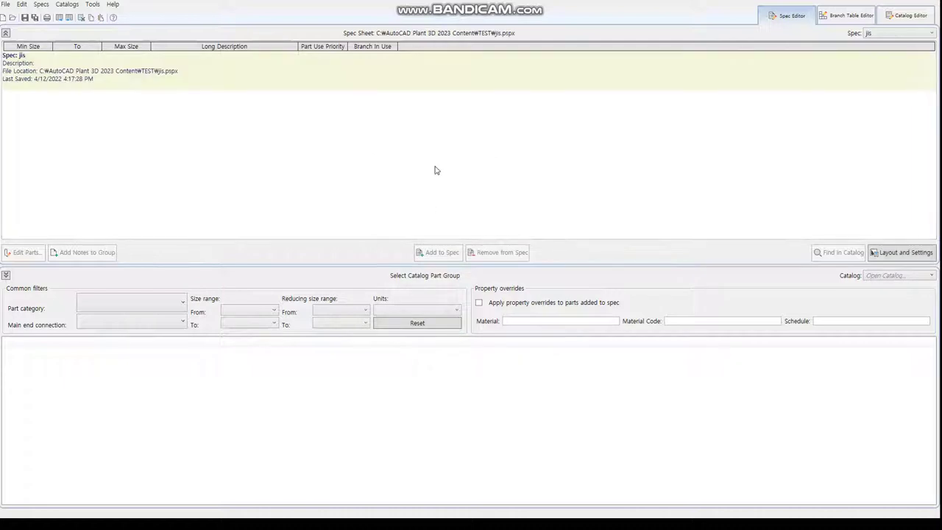
# - Load JIS JPI Pipes and Fittings I.pcat from the CPak JIS JPI Piping EN folder
pyautogui.click(907, 16)
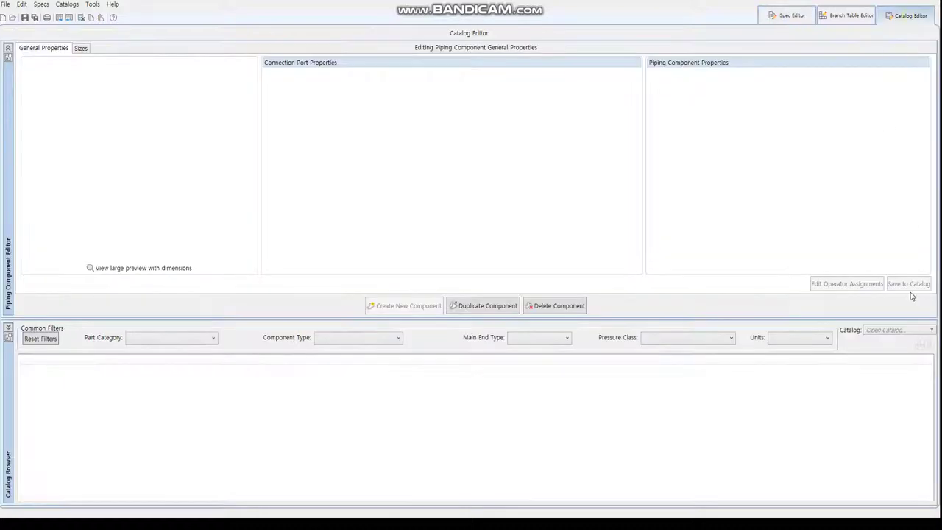
pyautogui.click(883, 332)
pyautogui.click(880, 344)
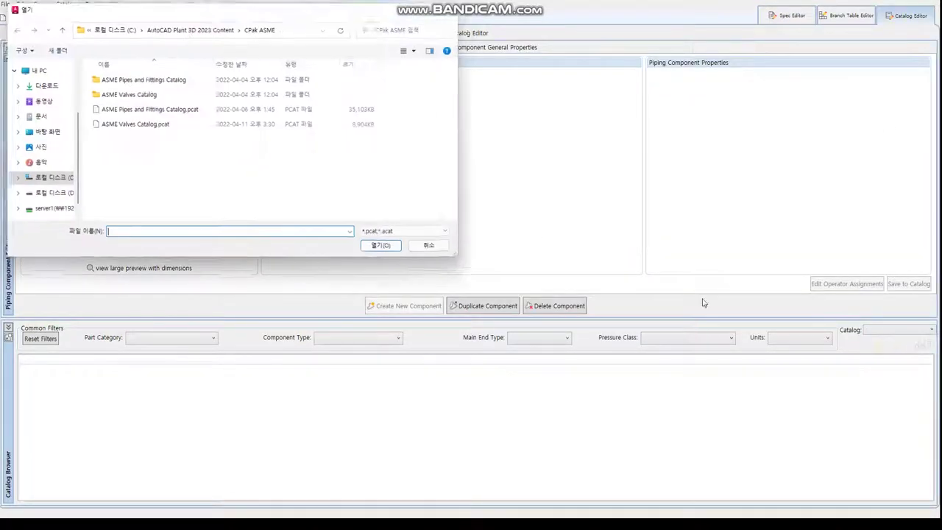
pyautogui.click(208, 28)
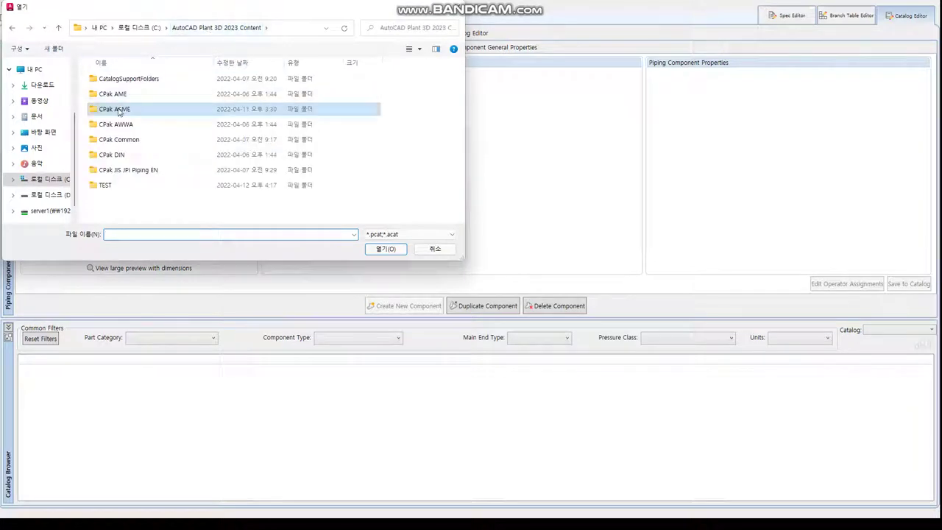
pyautogui.doubleClick(121, 169)
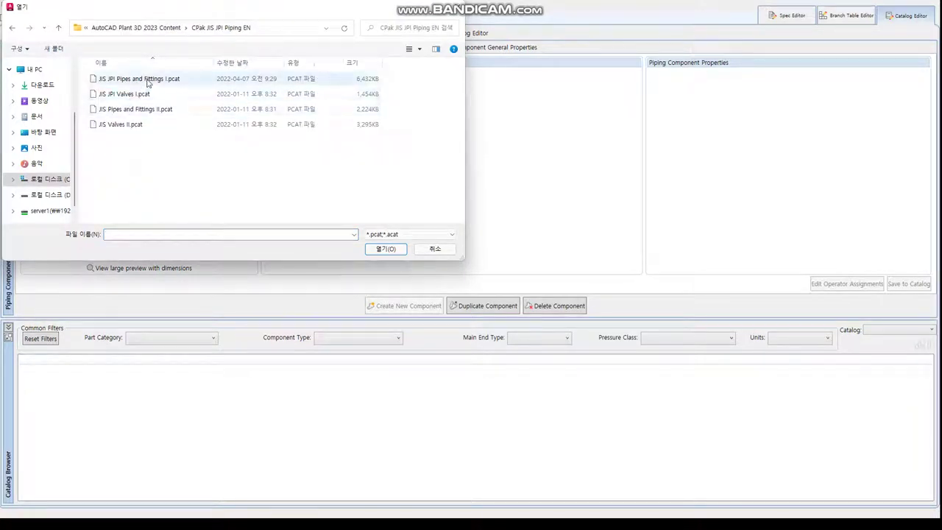
pyautogui.click(126, 109)
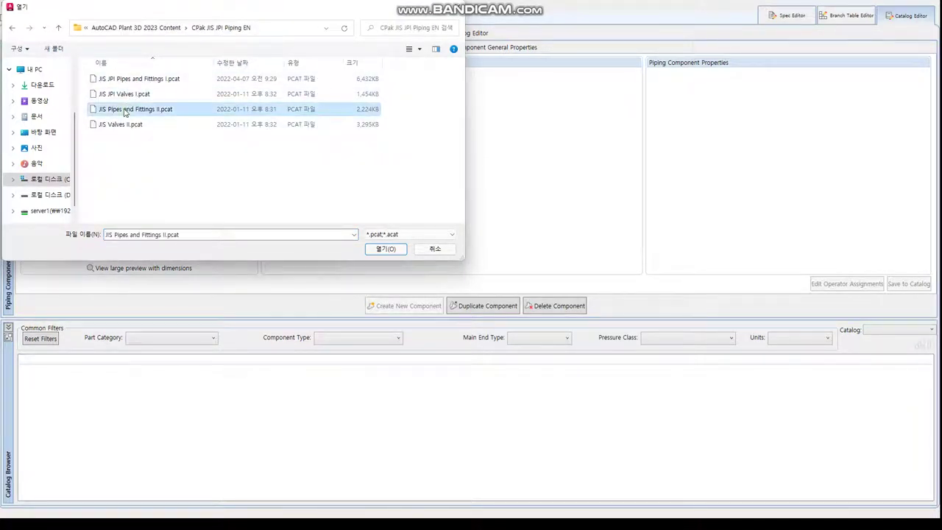
pyautogui.click(128, 80)
pyautogui.click(385, 249)
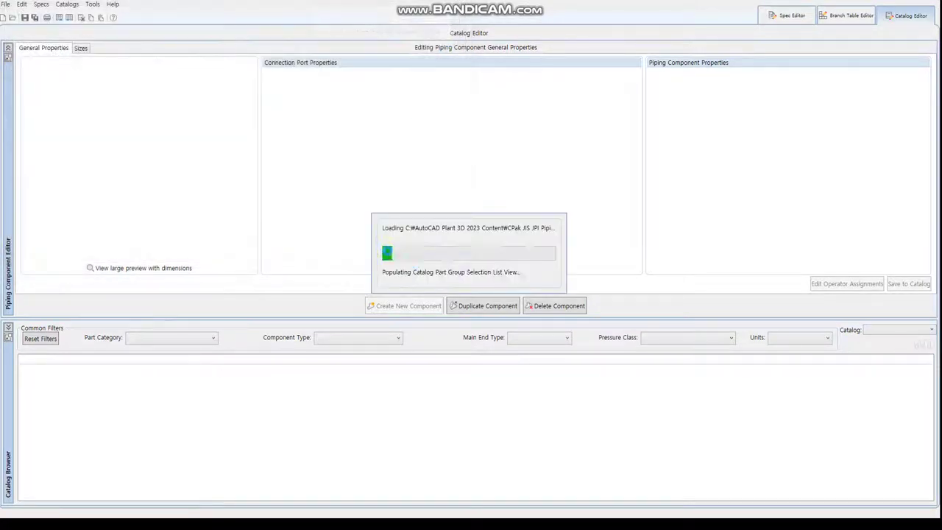
# - Sort the catalog by Long Description and filter Short Description to PIPE
pyautogui.click(151, 360)
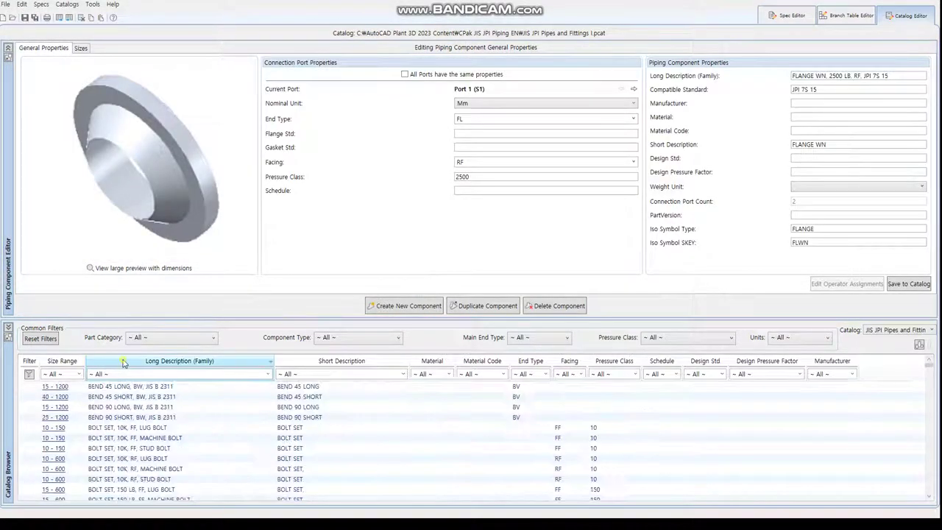
pyautogui.scroll(-2, 140, 409)
pyautogui.scroll(-4, 139, 408)
pyautogui.scroll(-5, 140, 409)
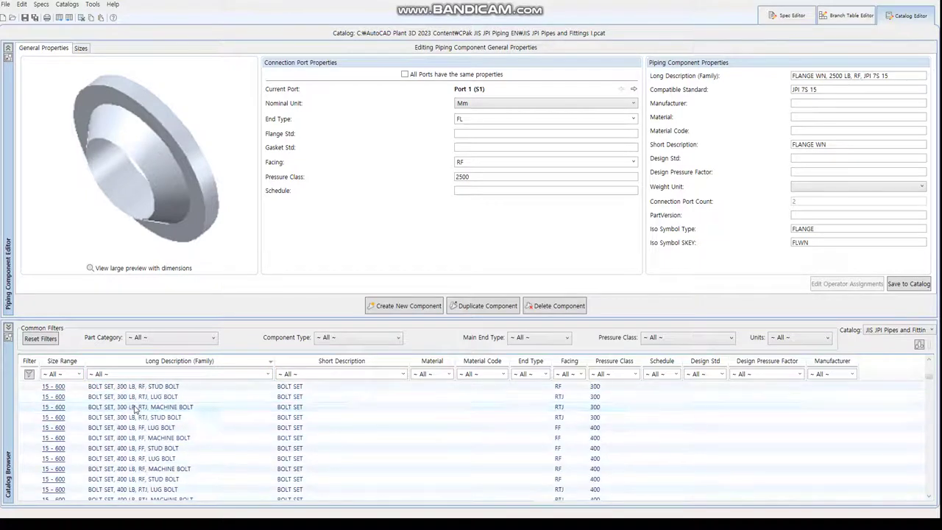
pyautogui.scroll(5, 140, 409)
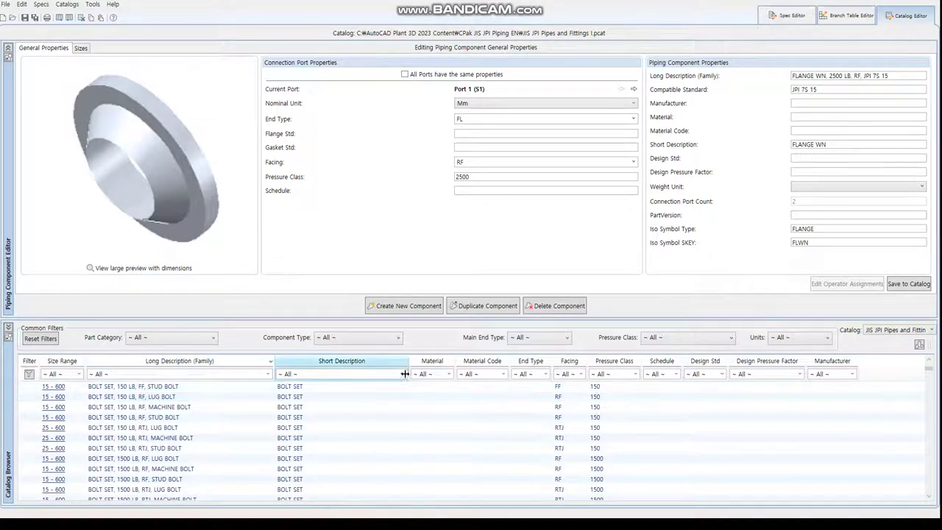
pyautogui.scroll(-4, 137, 421)
pyautogui.scroll(-4, 138, 421)
pyautogui.scroll(-5, 138, 423)
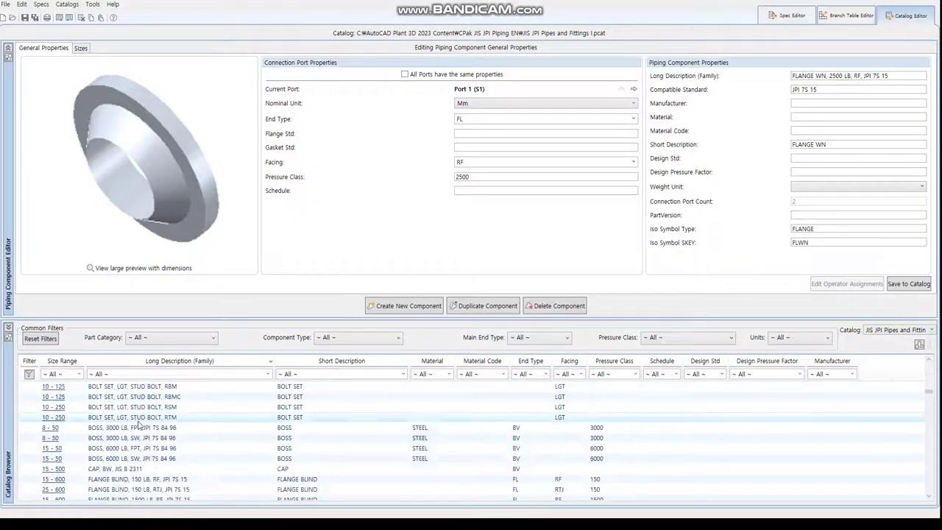
pyautogui.scroll(-5, 138, 424)
pyautogui.scroll(-5, 138, 427)
pyautogui.scroll(-3, 137, 430)
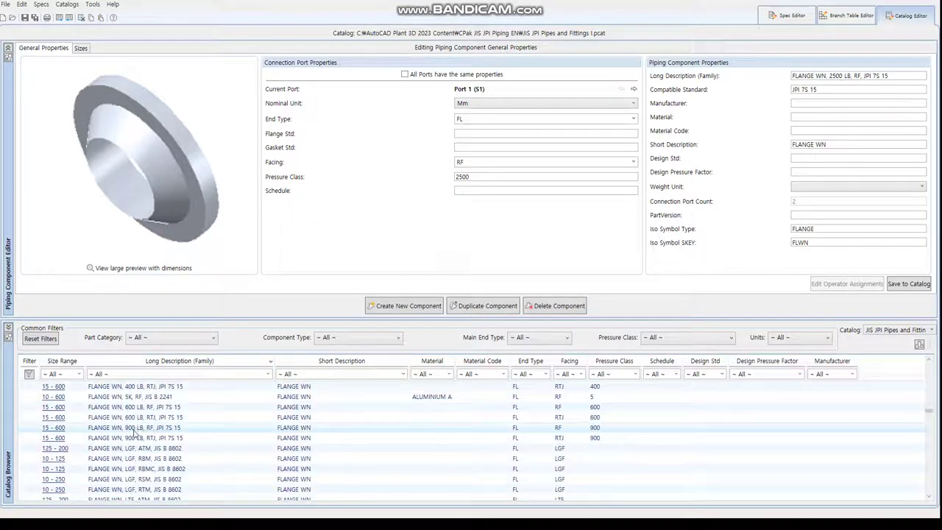
pyautogui.scroll(-5, 137, 430)
pyautogui.scroll(-5, 131, 433)
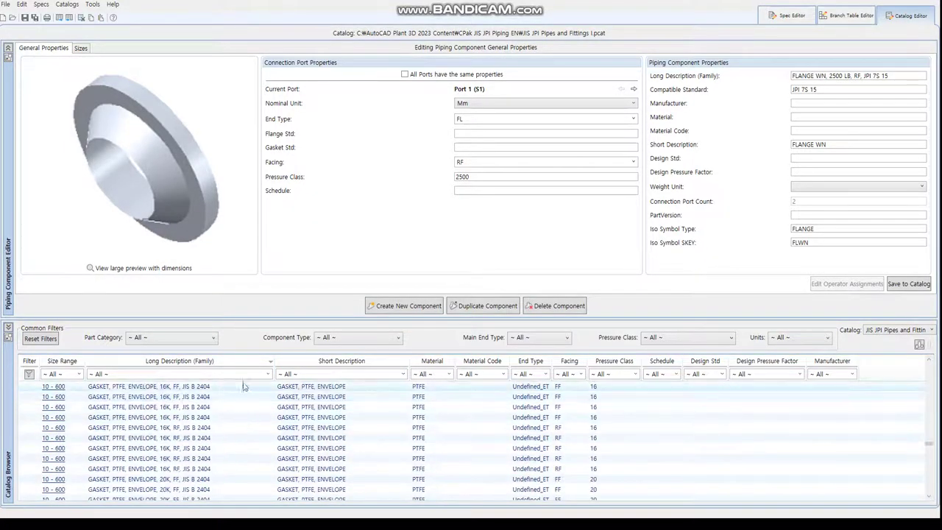
pyautogui.click(404, 375)
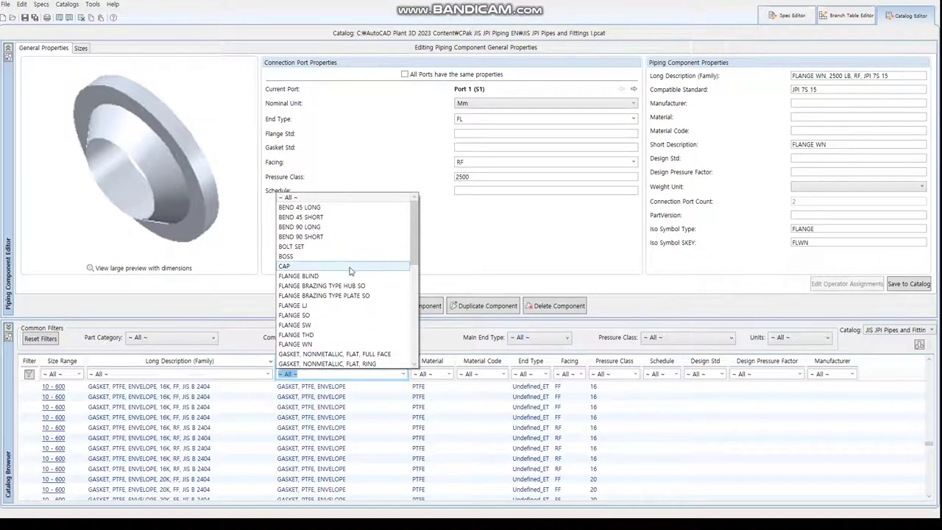
pyautogui.moveTo(415, 247); pyautogui.dragTo(412, 303)
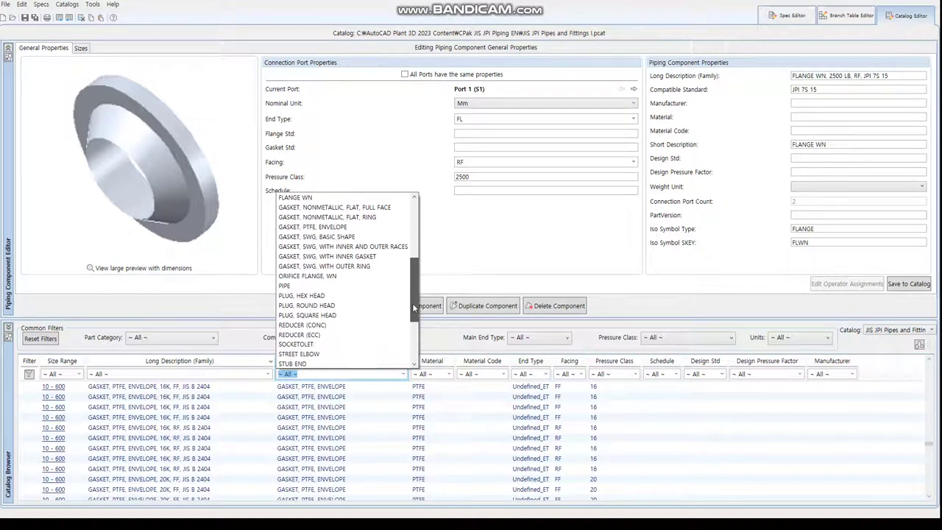
pyautogui.click(364, 290)
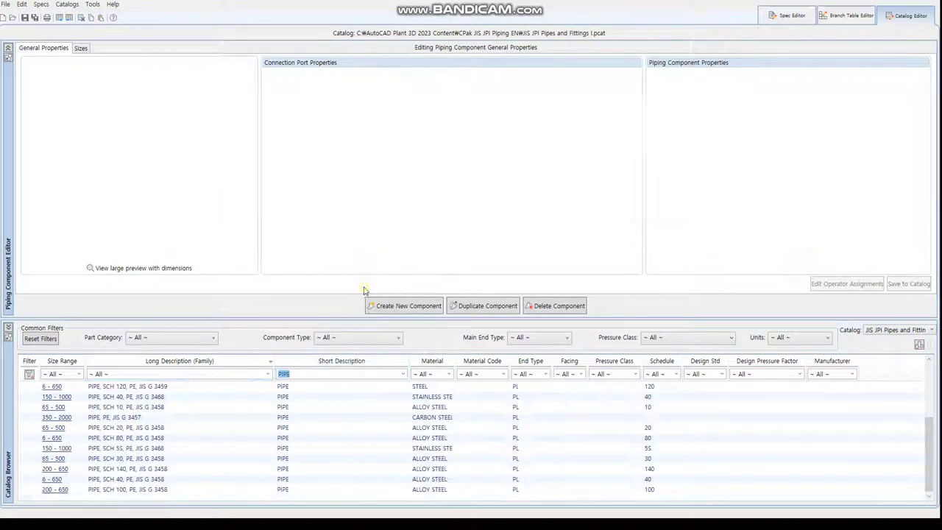
# - Add the 150–1000 SCH 40 JIS G 3468 stainless pipe to jis.pspx
pyautogui.click(126, 401)
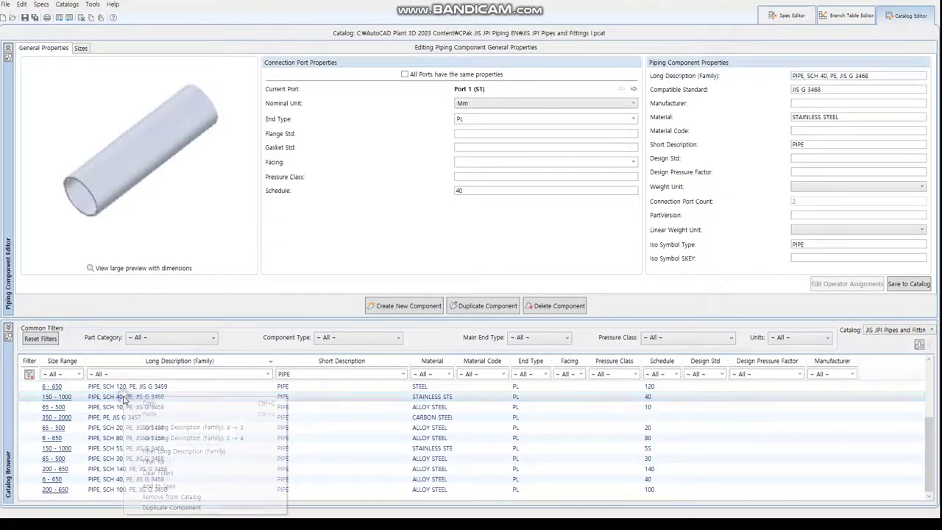
pyautogui.rightClick(124, 398)
pyautogui.click(165, 486)
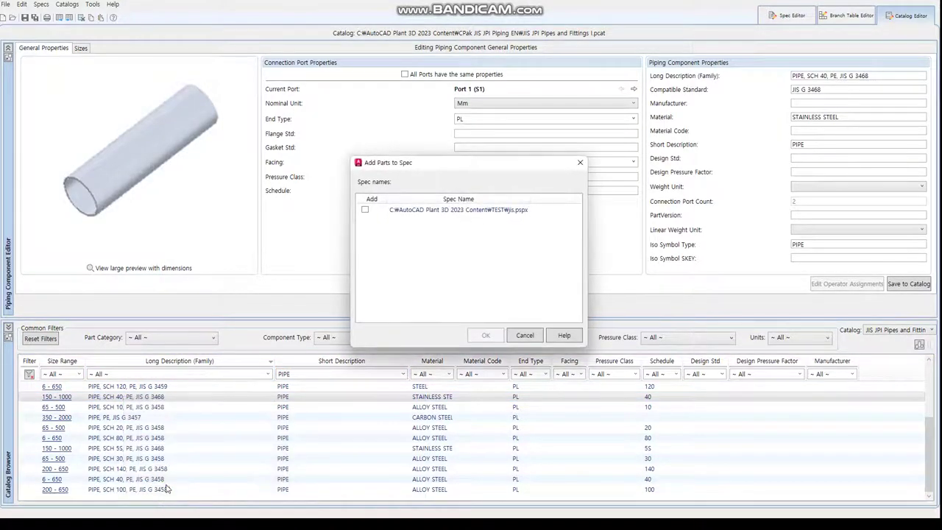
pyautogui.click(364, 209)
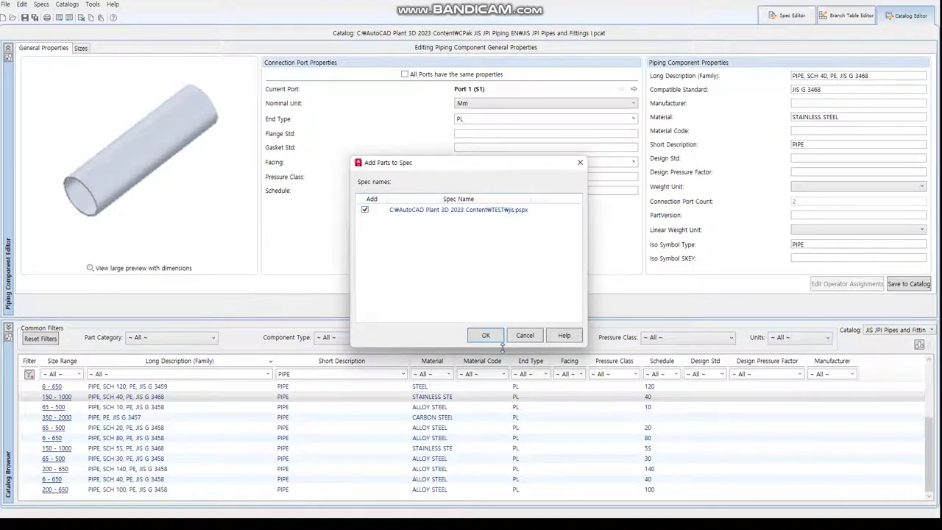
pyautogui.click(487, 335)
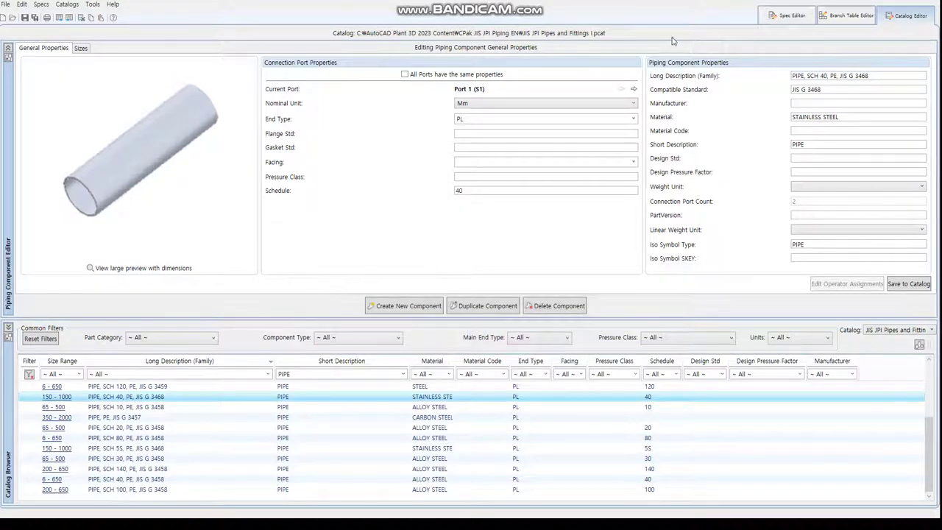
# - Filter the component list's Short Description to BEND 90 LONG
pyautogui.click(786, 17)
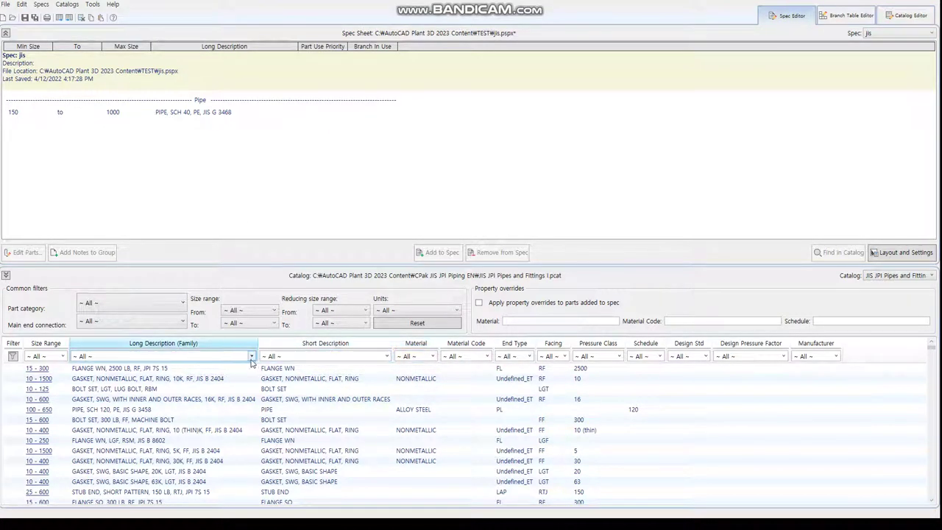
pyautogui.click(386, 356)
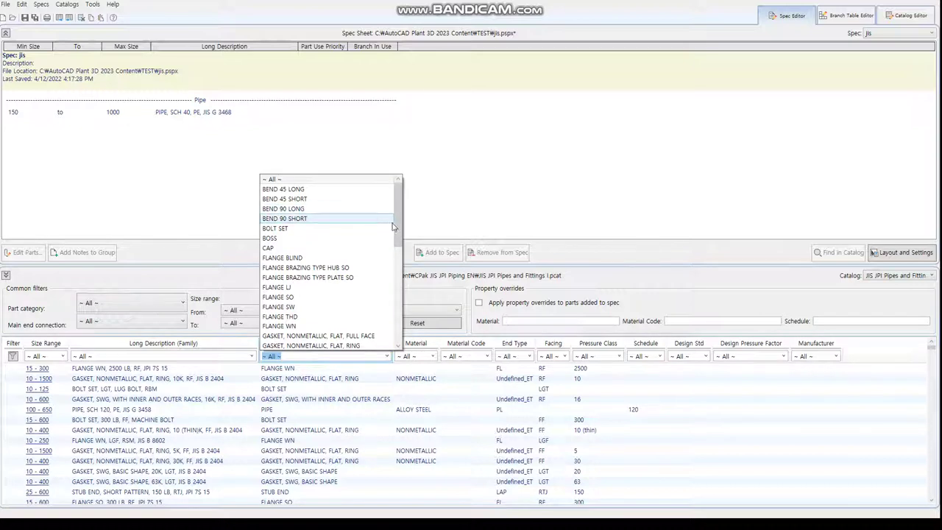
pyautogui.moveTo(396, 219)
pyautogui.mouseDown()
pyautogui.moveTo(402, 330)
pyautogui.moveTo(414, 219)
pyautogui.mouseUp()
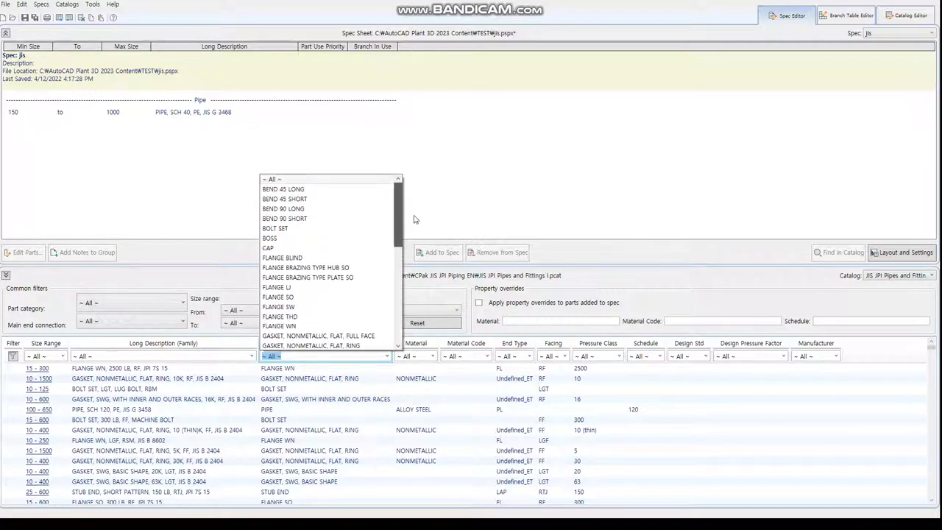
pyautogui.click(300, 209)
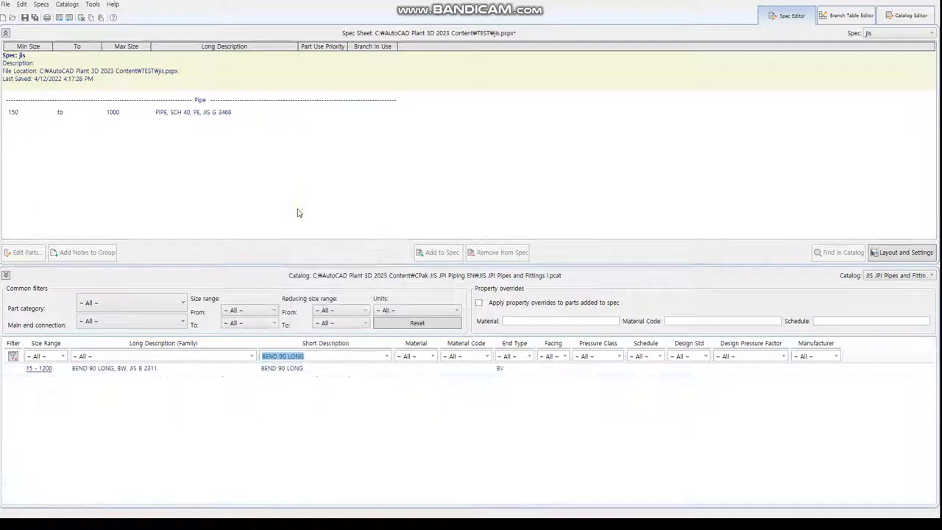
# - Add the 15–1200 BEND 90 LONG, BW, JIS B 2311 elbow to jis and save
pyautogui.click(94, 372)
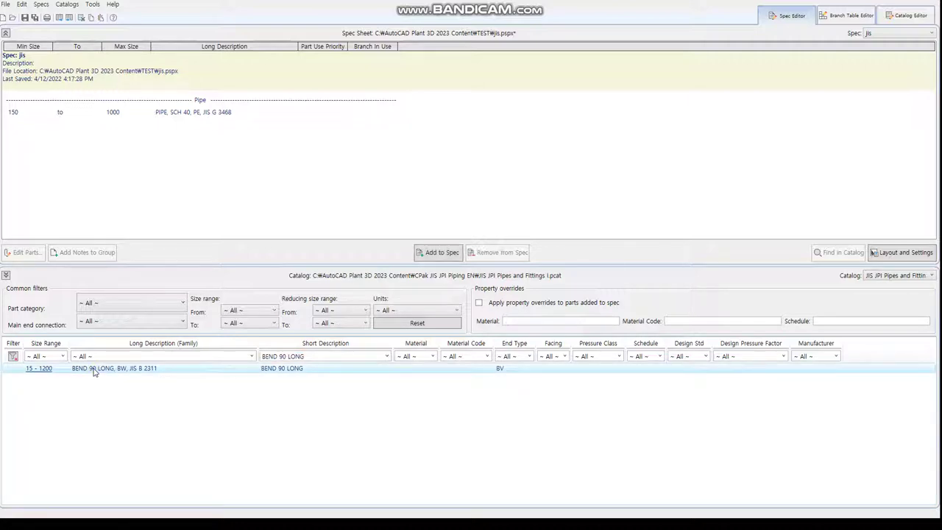
pyautogui.rightClick(94, 372)
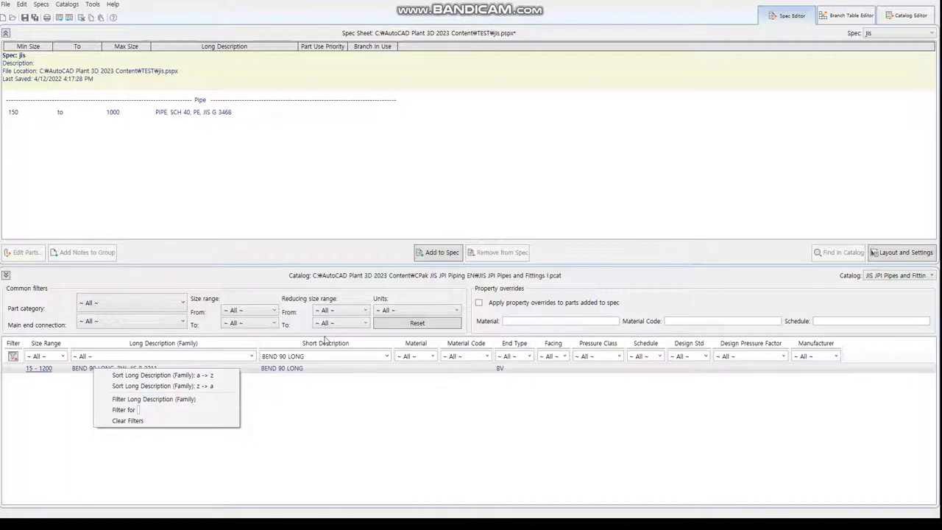
pyautogui.click(440, 256)
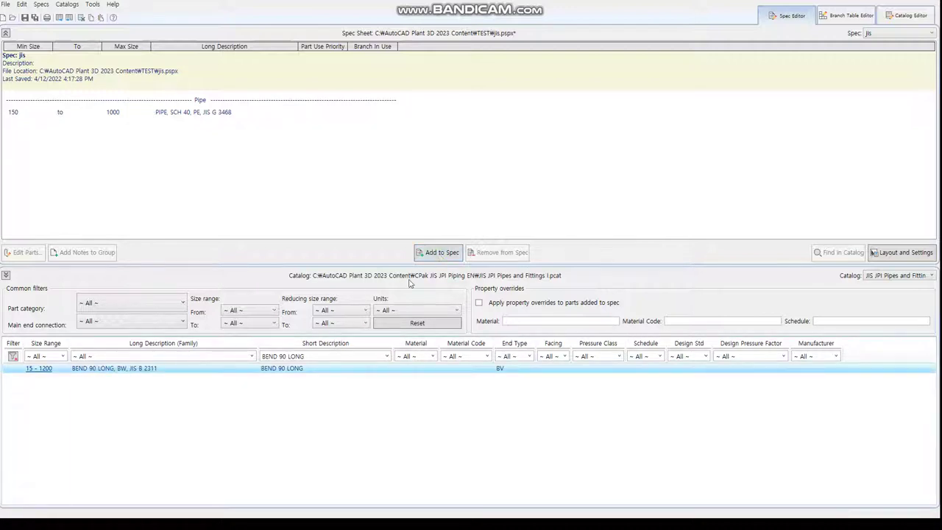
pyautogui.click(436, 254)
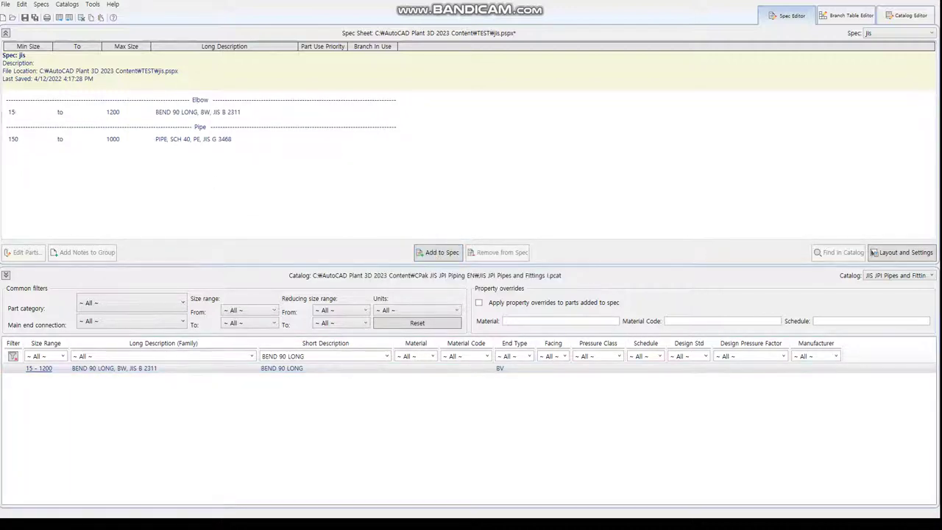
pyautogui.hotkey('ctrl', 's')
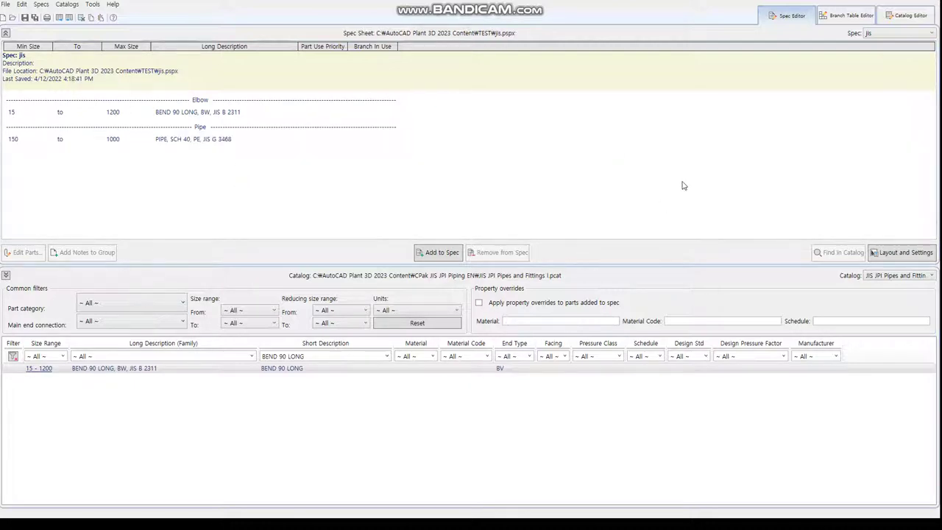
# - Filter the JIS catalog to FL ends, RF facing, pressure class 10, and select FLANGE WN 10K
pyautogui.click(903, 18)
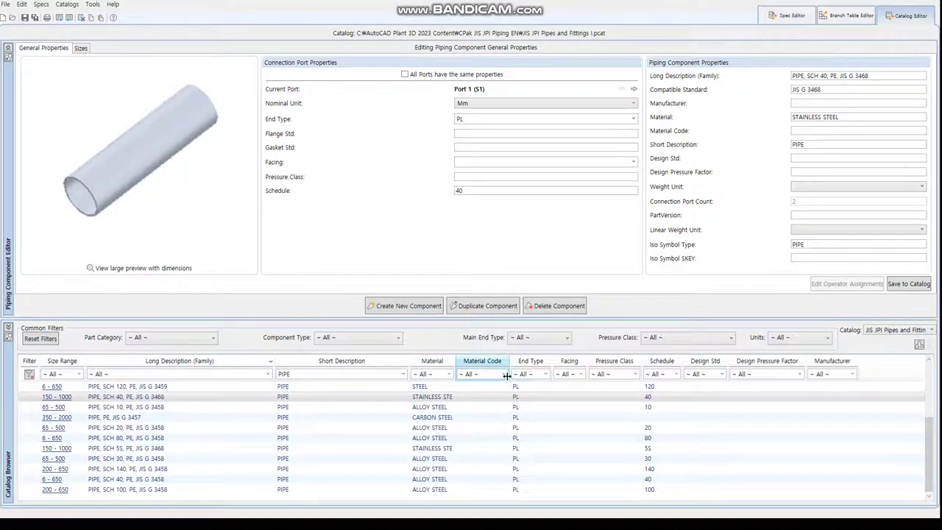
pyautogui.click(546, 373)
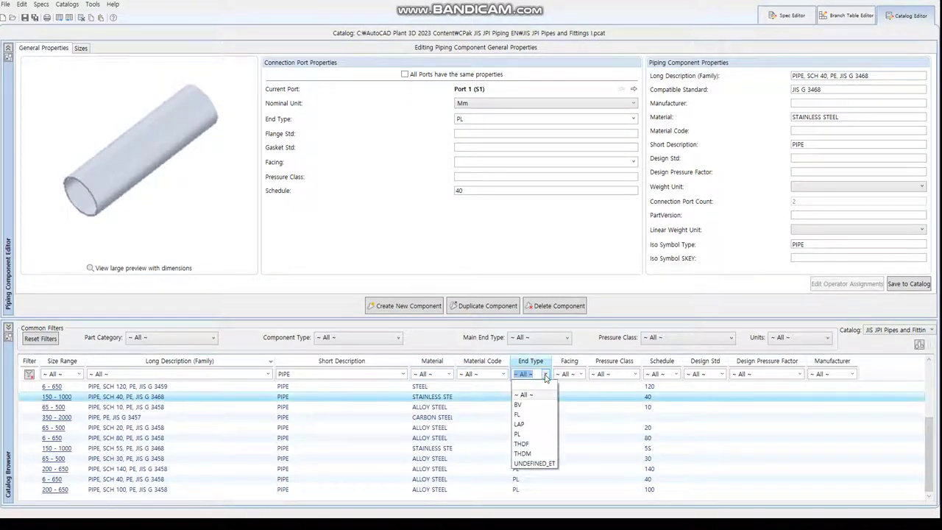
pyautogui.click(517, 414)
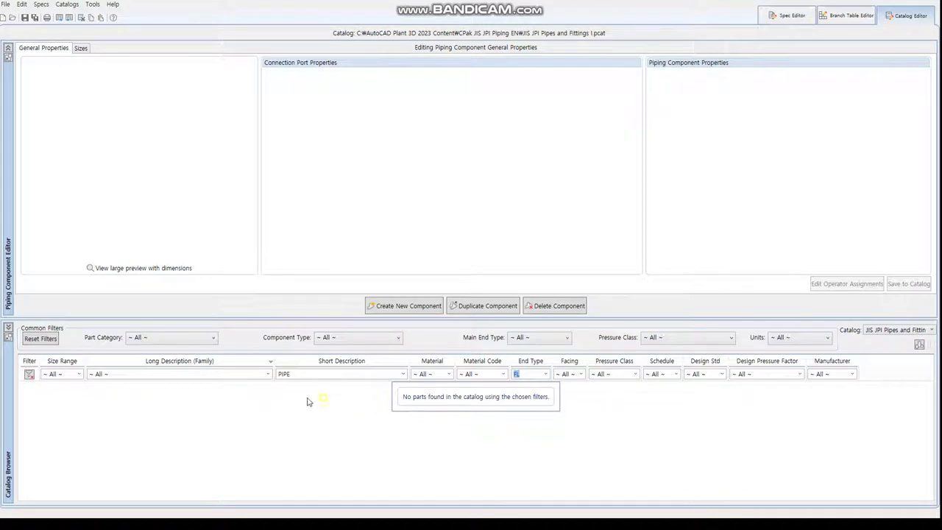
pyautogui.click(404, 373)
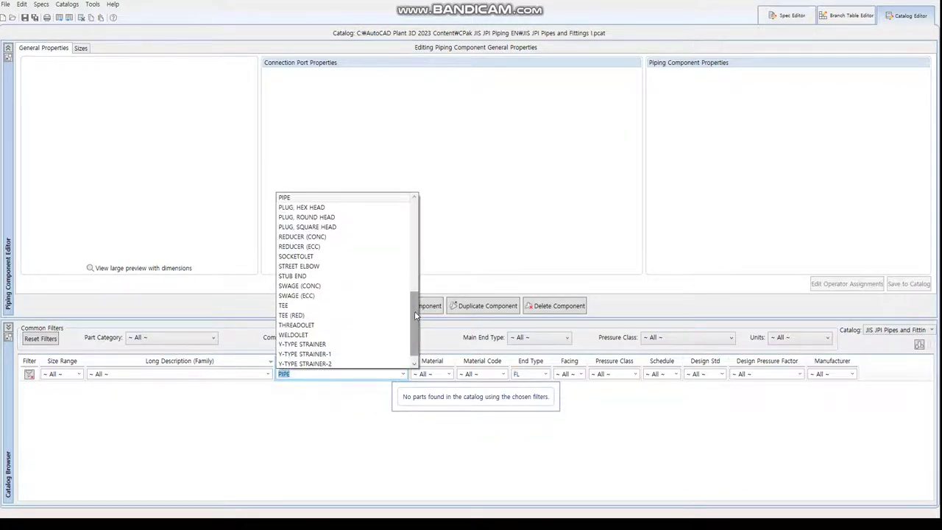
pyautogui.moveTo(417, 307); pyautogui.dragTo(421, 218)
pyautogui.click(337, 199)
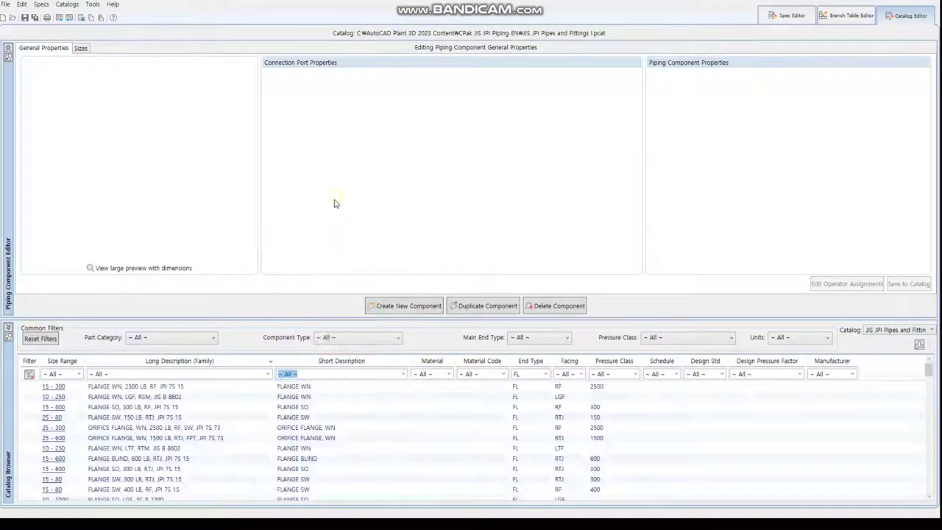
pyautogui.click(568, 374)
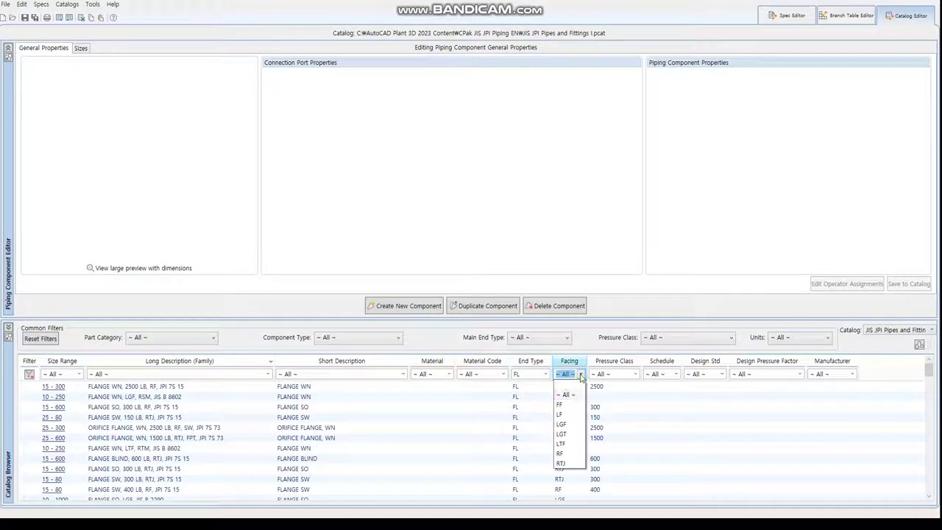
pyautogui.click(559, 453)
pyautogui.click(636, 376)
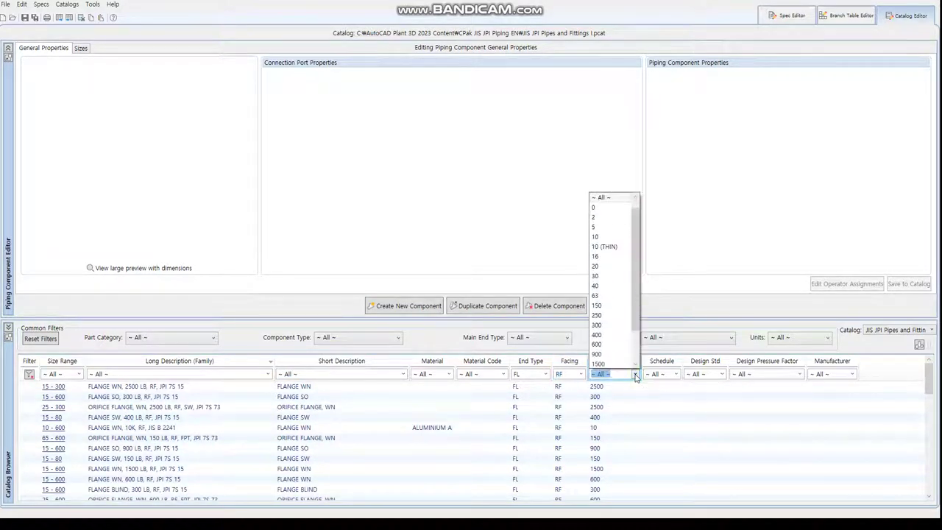
pyautogui.click(611, 237)
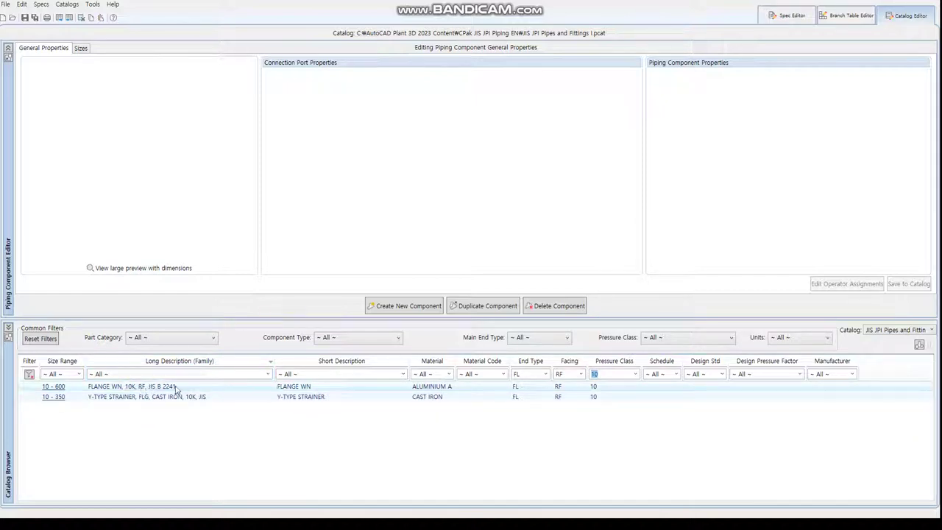
pyautogui.click(164, 387)
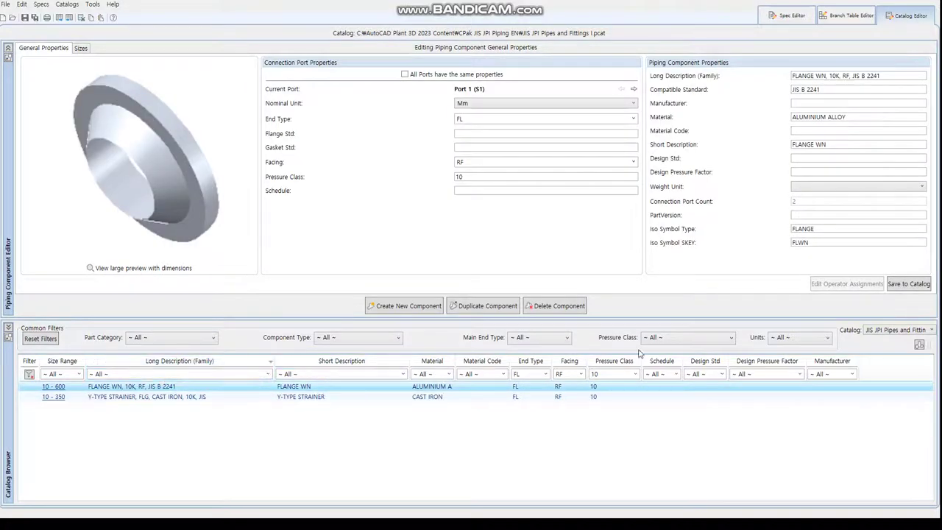
# - Add the FLANGE WN 10K weld-neck flange to jis.pspx
pyautogui.rightClick(144, 390)
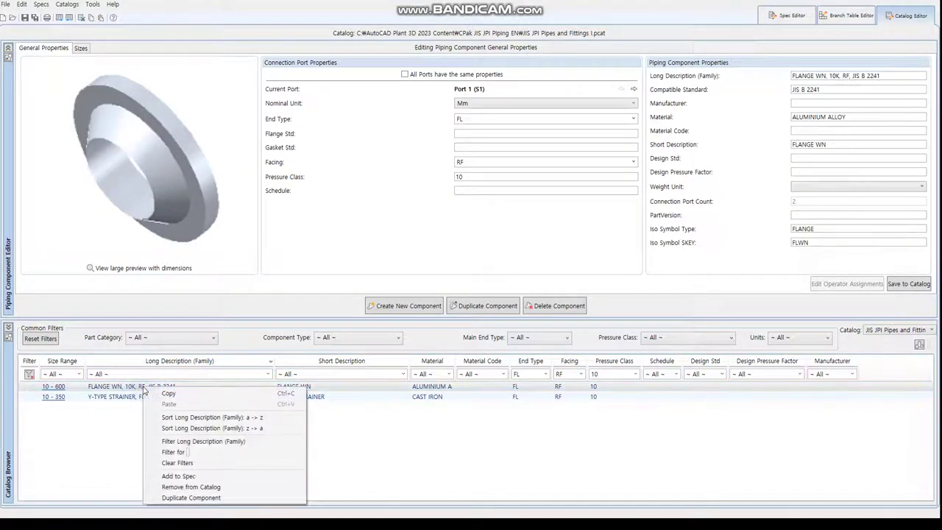
pyautogui.click(190, 478)
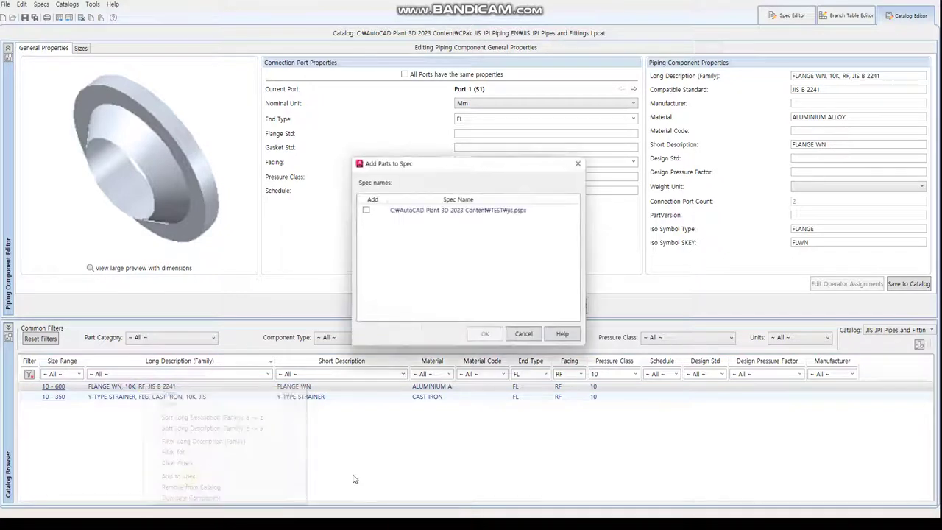
pyautogui.click(365, 211)
pyautogui.click(486, 335)
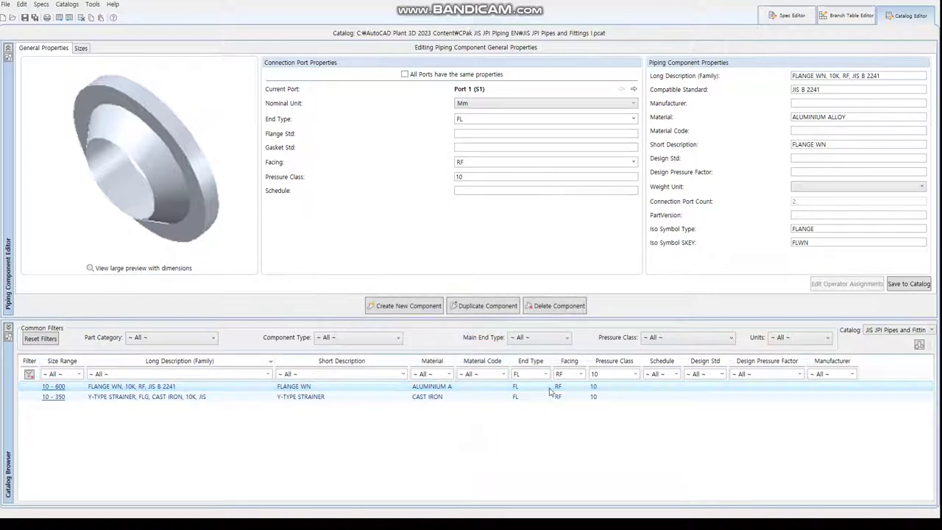
# - Clear the End Type filter and add the 10K flat ring gasket to jis.pspx
pyautogui.click(287, 388)
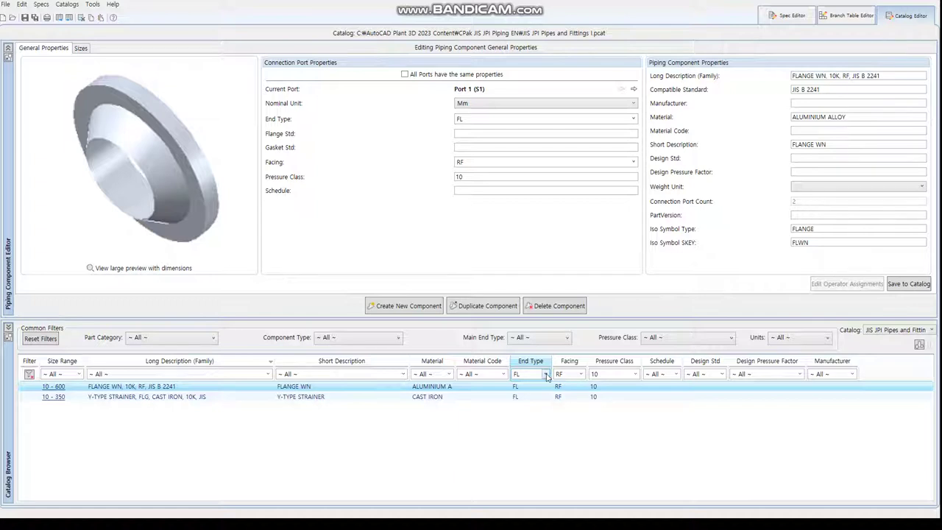
pyautogui.click(546, 375)
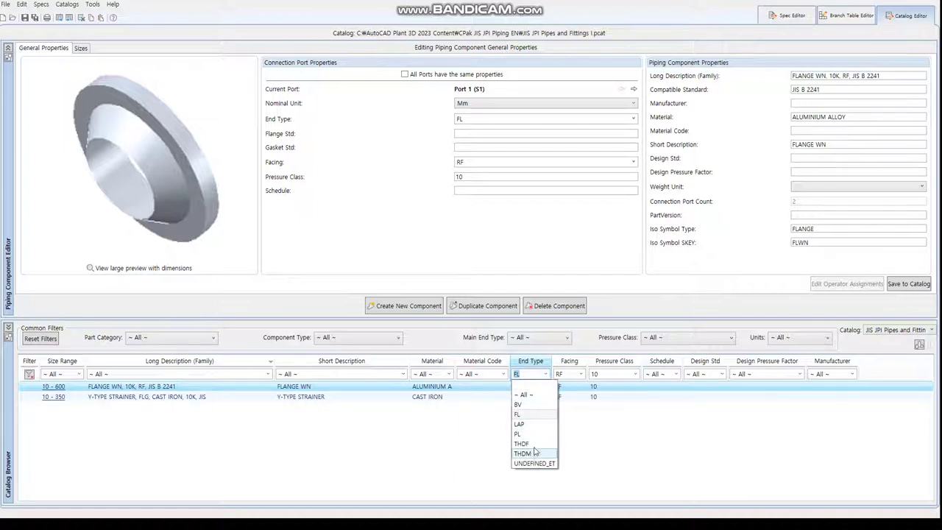
pyautogui.click(525, 396)
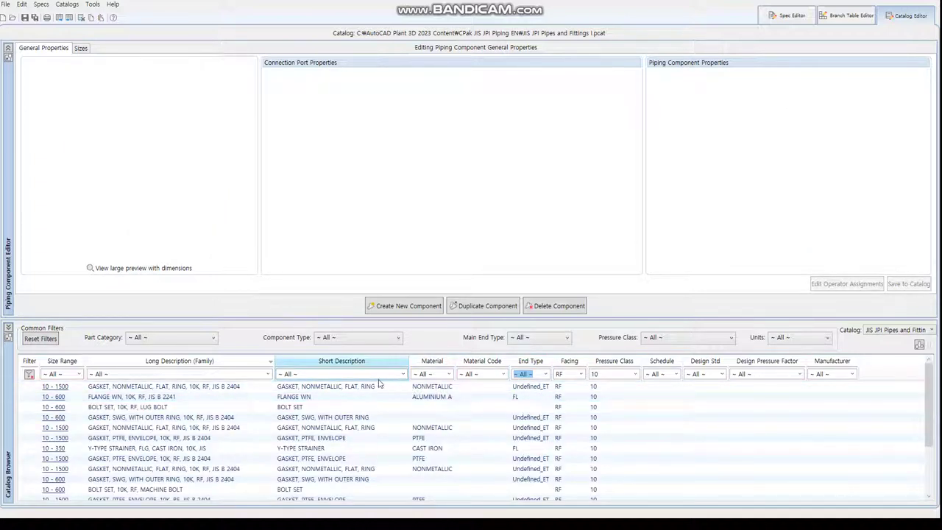
pyautogui.rightClick(155, 388)
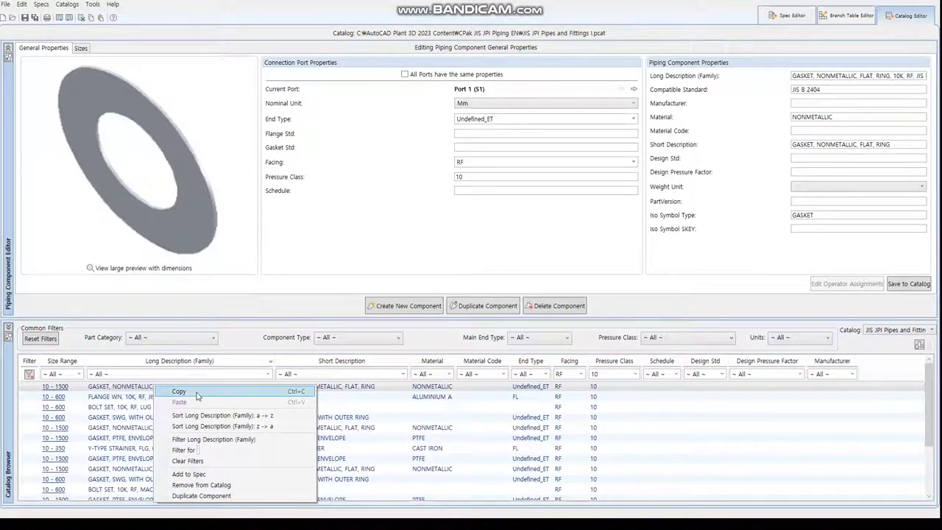
pyautogui.click(189, 474)
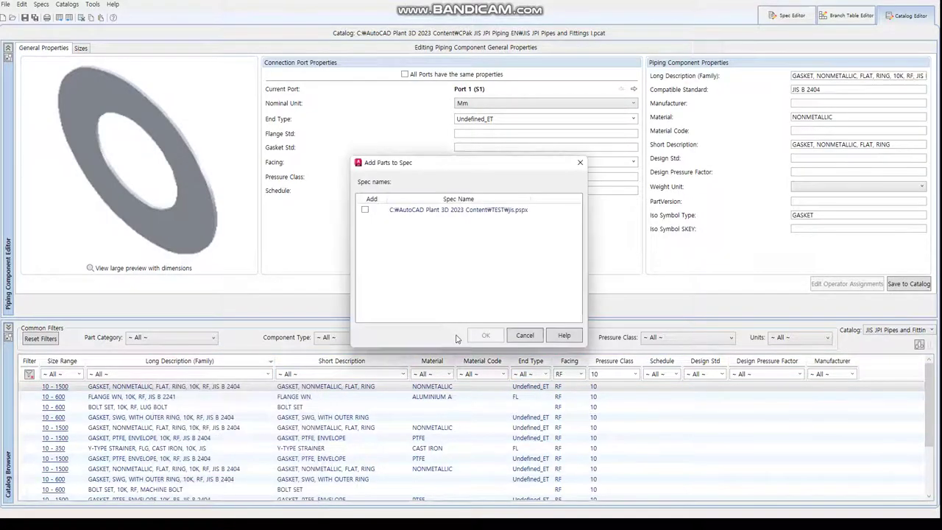
pyautogui.click(364, 210)
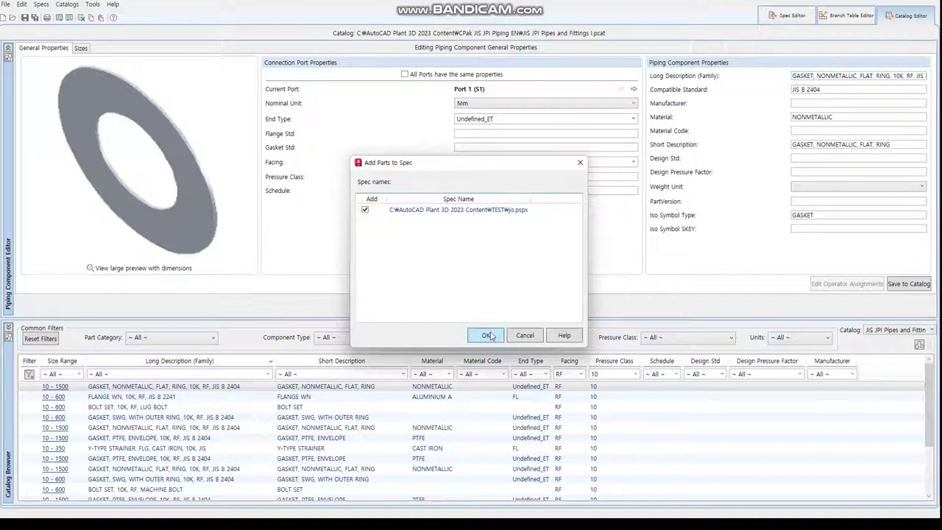
pyautogui.click(485, 335)
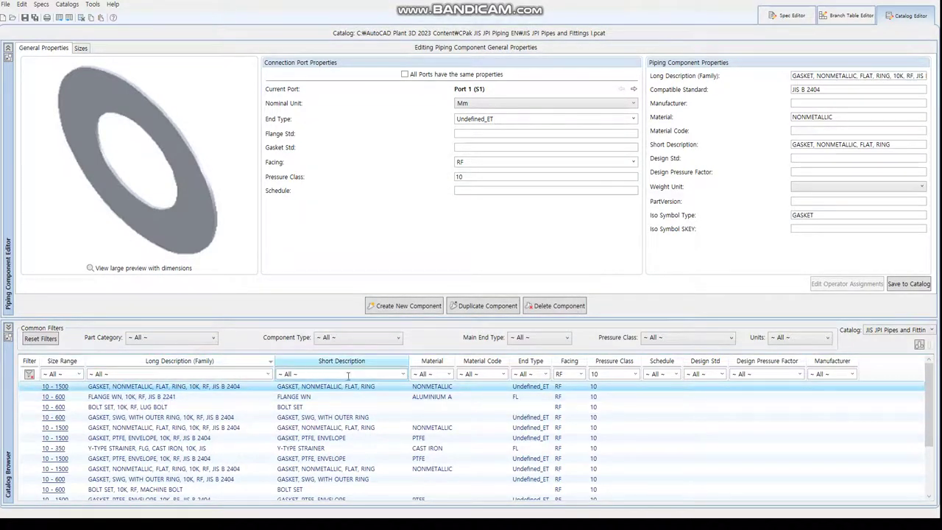
# - Filter to BOLT SET and add the 10K STUD BOLT set to jis.pspx
pyautogui.click(405, 375)
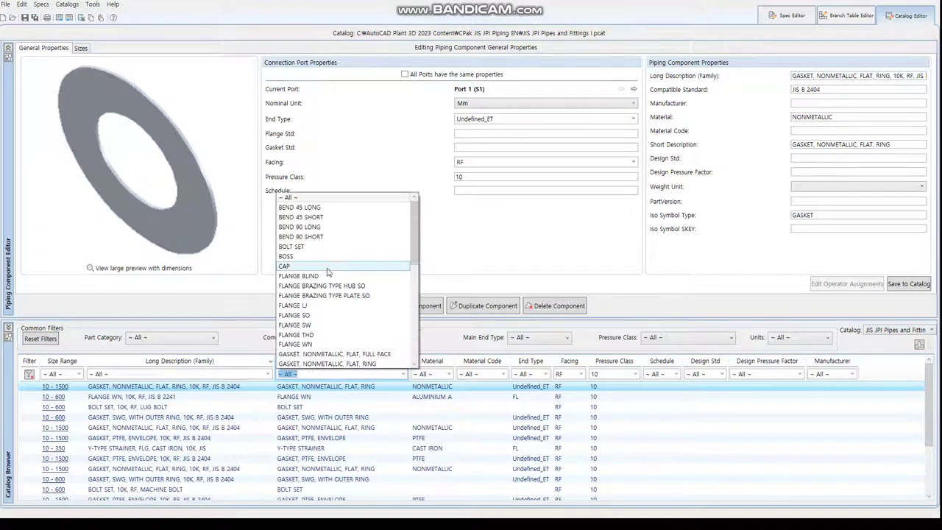
pyautogui.click(318, 251)
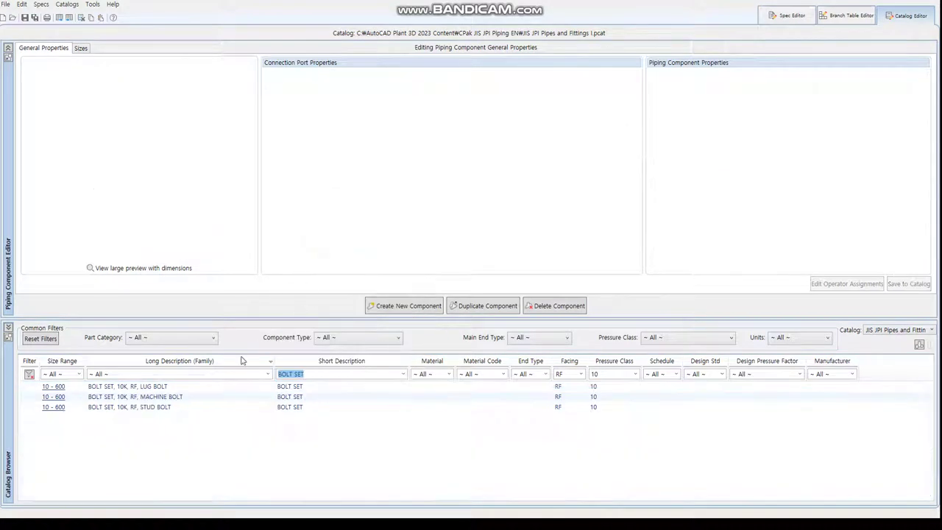
pyautogui.click(143, 406)
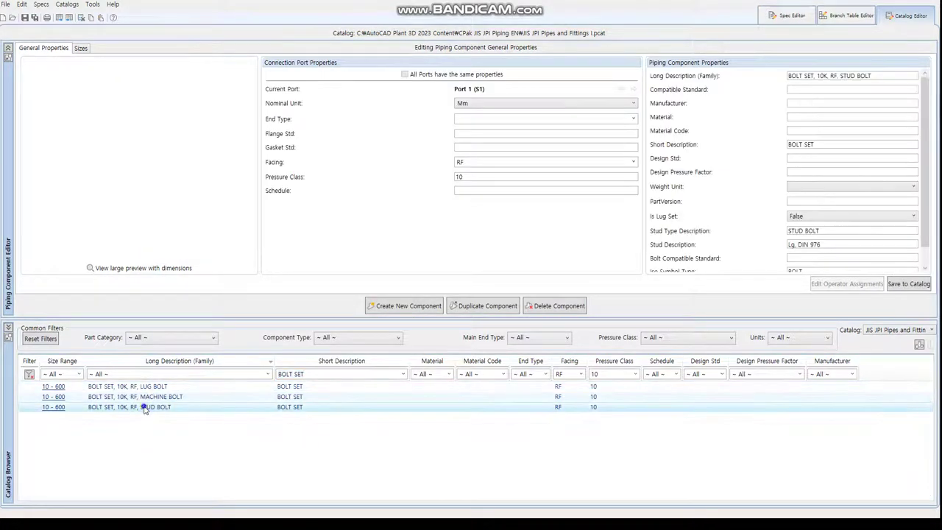
pyautogui.rightClick(145, 408)
pyautogui.click(179, 374)
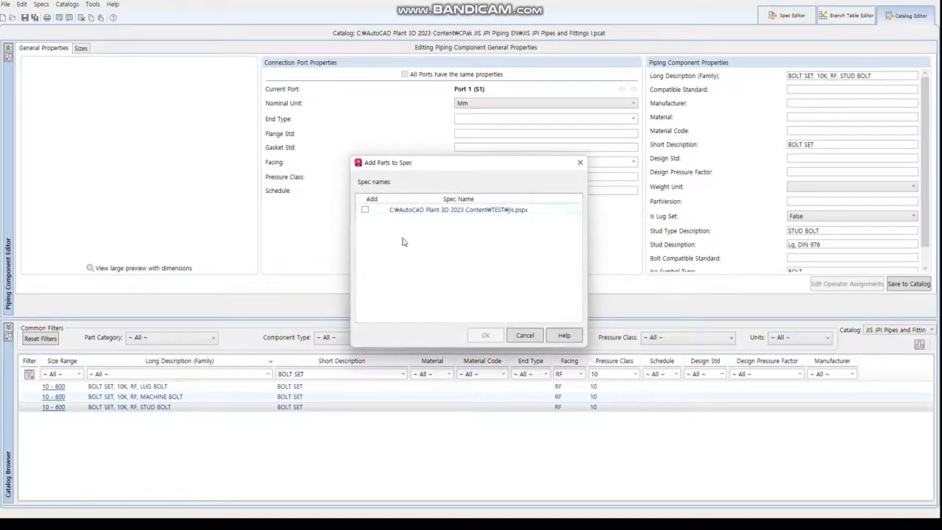
pyautogui.click(364, 211)
pyautogui.click(484, 335)
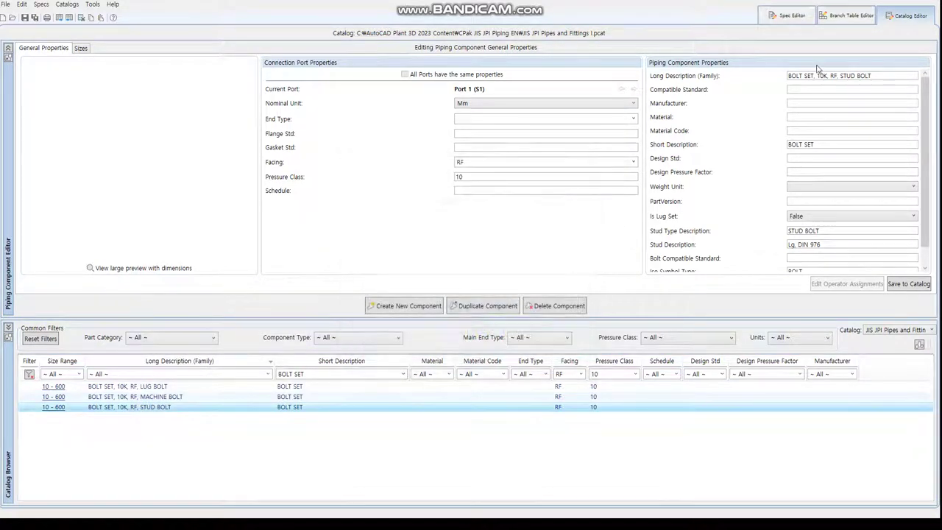
pyautogui.click(787, 16)
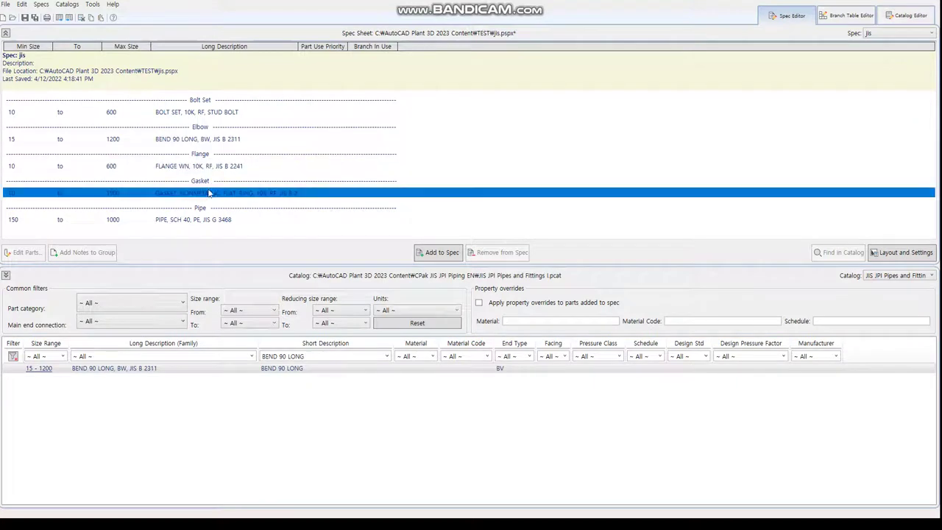
# - Save jis, then create an empty spec asme.pspx in the TEST folder
pyautogui.click(25, 18)
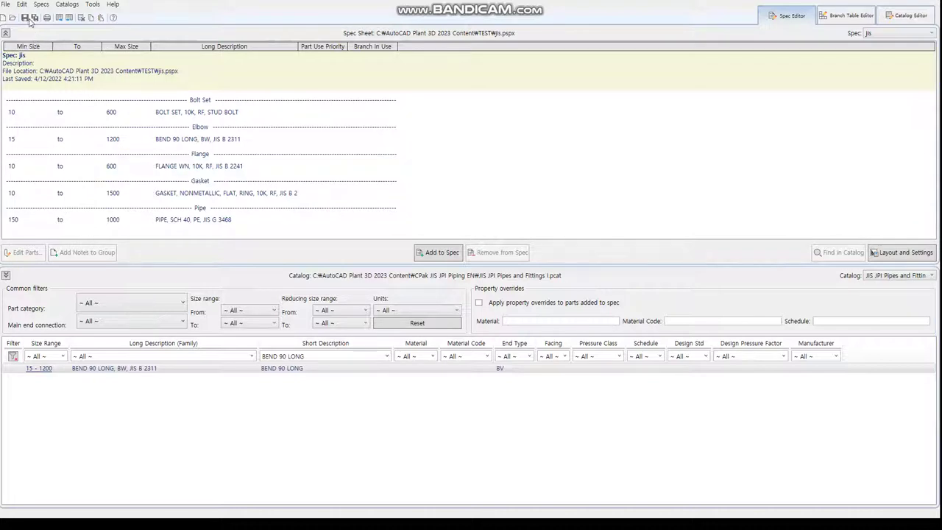
pyautogui.click(6, 6)
pyautogui.moveTo(24, 16)
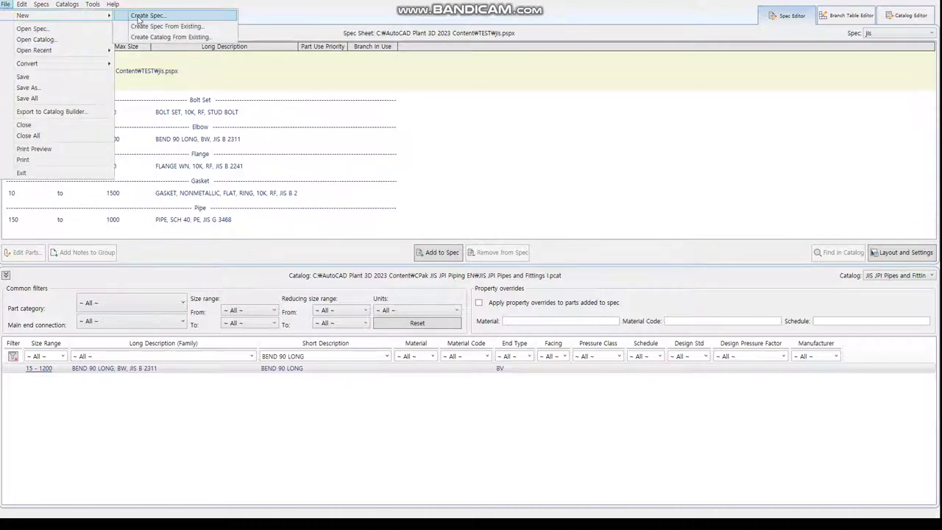
pyautogui.click(147, 15)
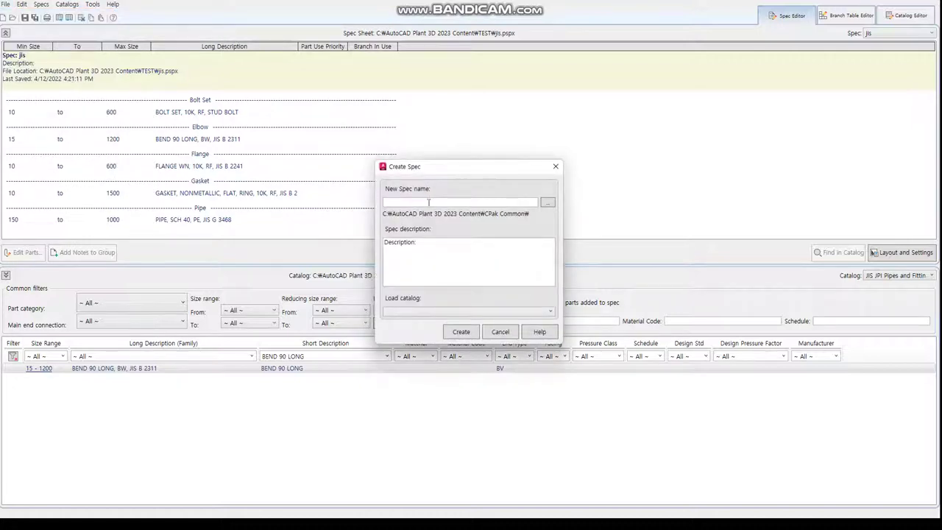
pyautogui.write('asme')
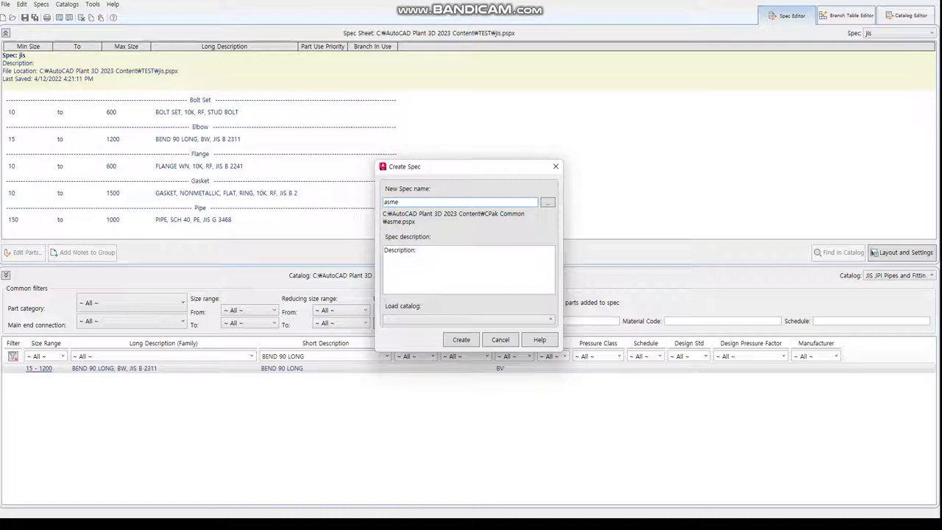
pyautogui.click(547, 201)
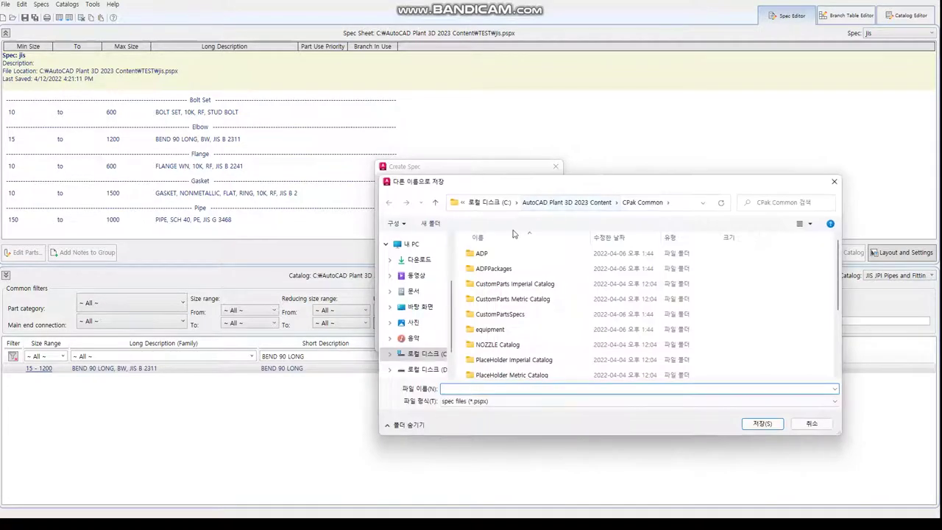
pyautogui.click(566, 203)
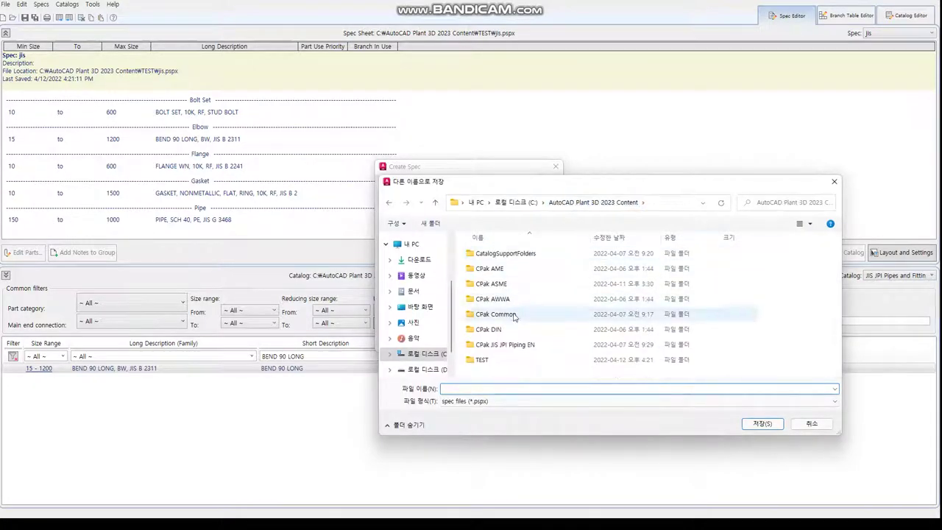
pyautogui.doubleClick(487, 361)
pyautogui.write('as')
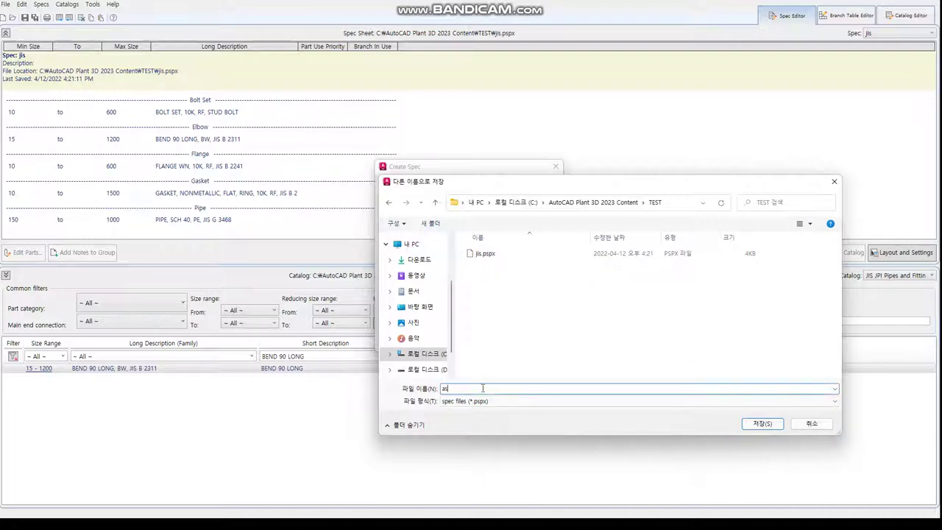
pyautogui.write('me')
pyautogui.press('Return')
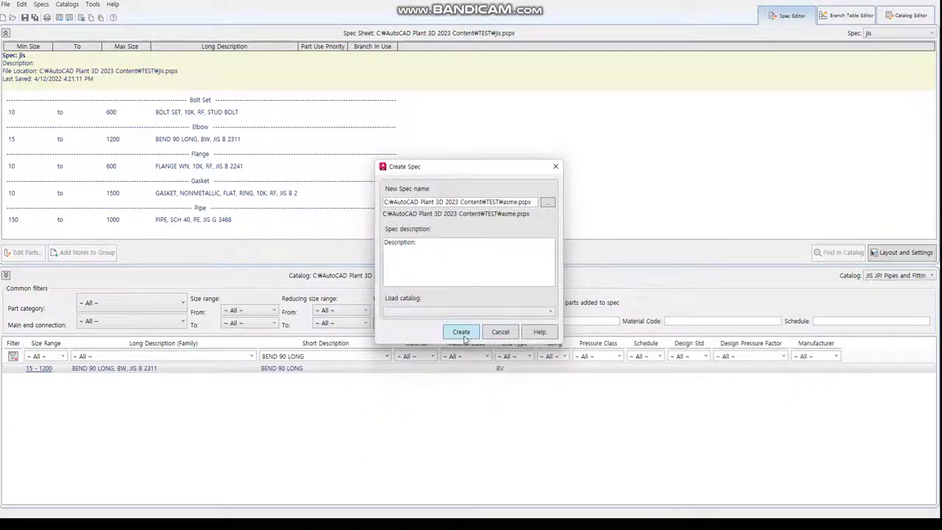
pyautogui.click(462, 335)
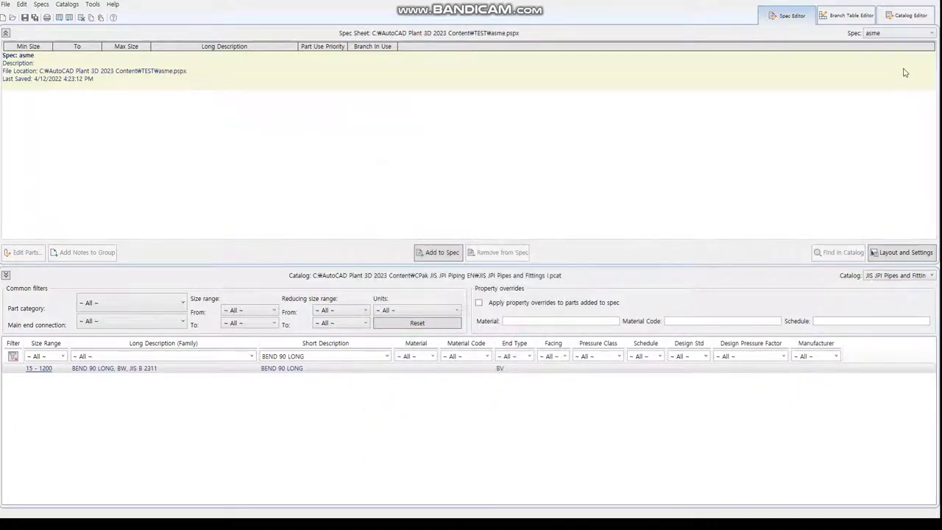
# - Load ASME Pipes and Fittings Catalog.pcat from the CPak ASME folder
pyautogui.click(916, 18)
pyautogui.click(913, 333)
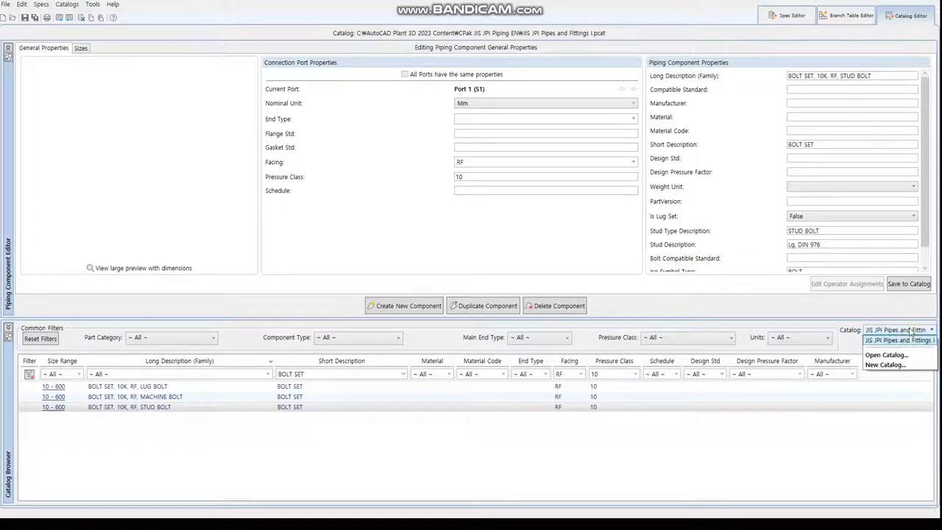
pyautogui.click(886, 355)
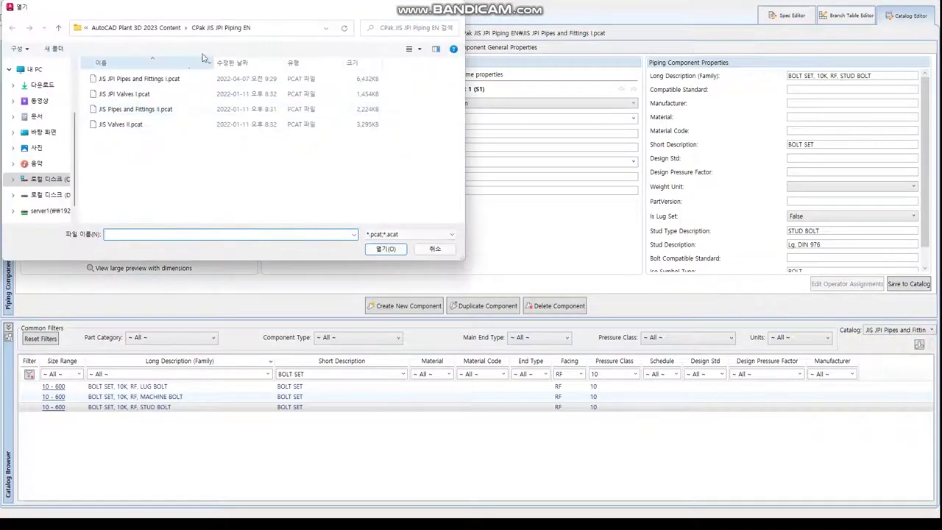
pyautogui.click(170, 28)
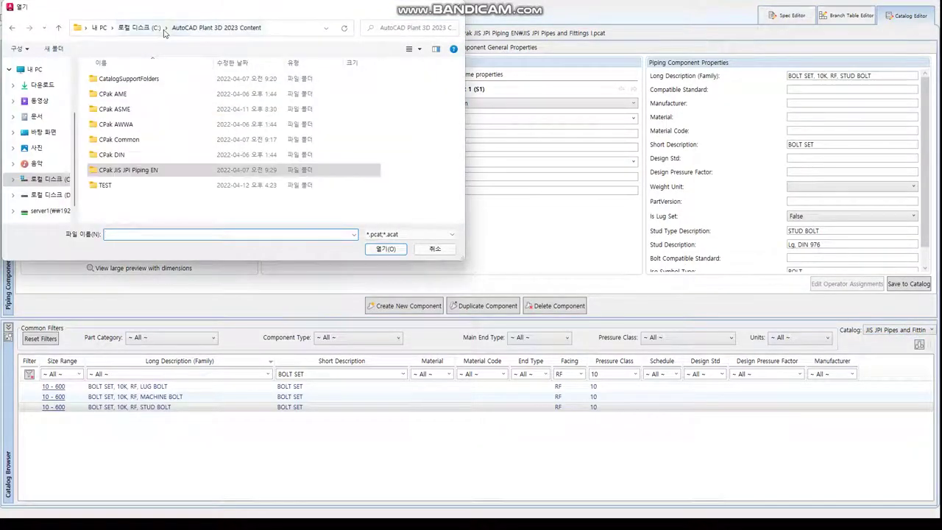
pyautogui.doubleClick(125, 109)
pyautogui.click(134, 111)
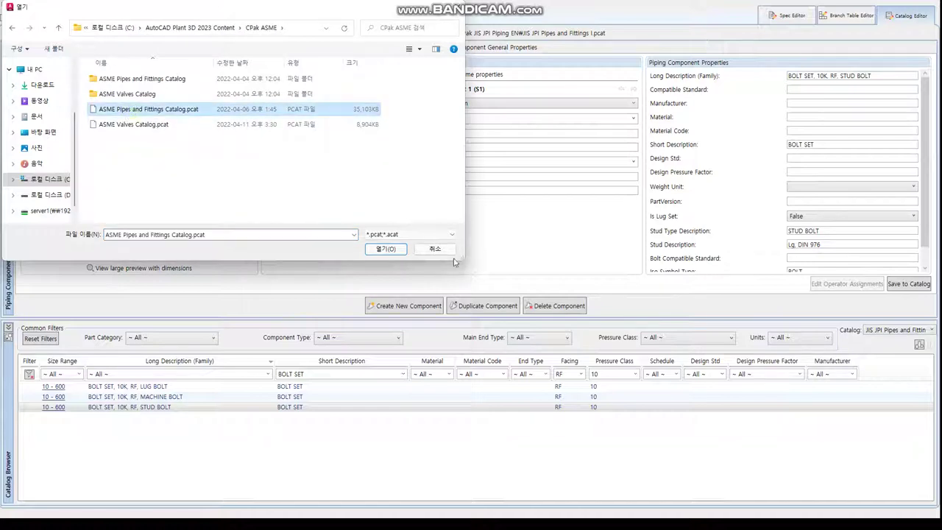
pyautogui.click(381, 249)
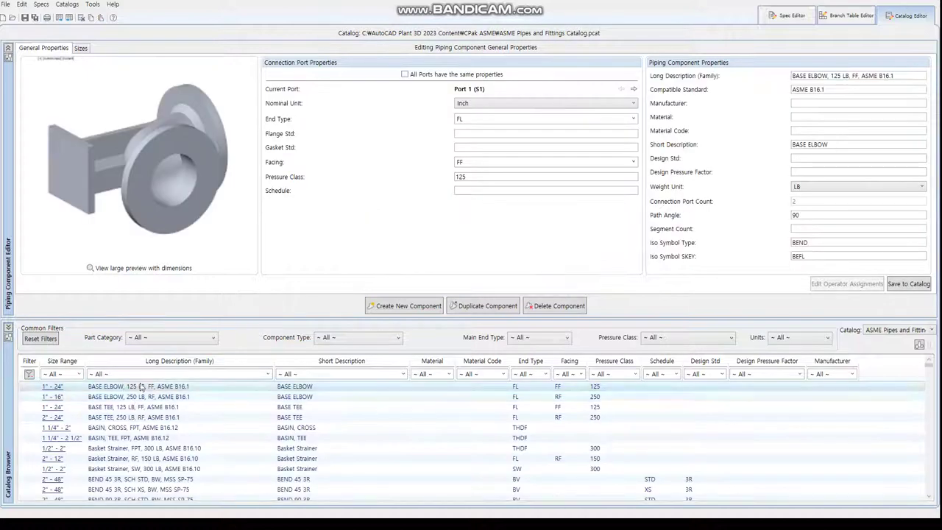
# - Filter to PIPE, WELDED and add the 80S, PE, ASTM A312 pipe to asme.pspx
pyautogui.click(260, 363)
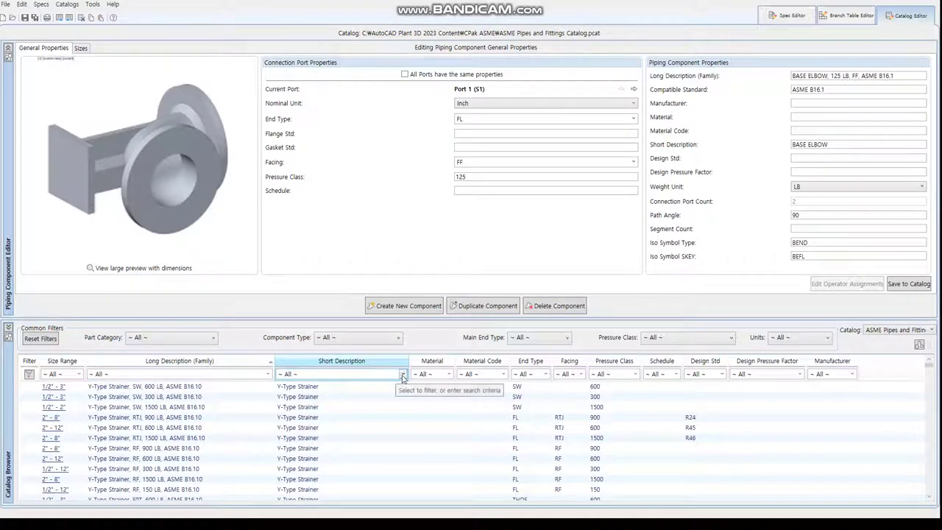
pyautogui.click(220, 364)
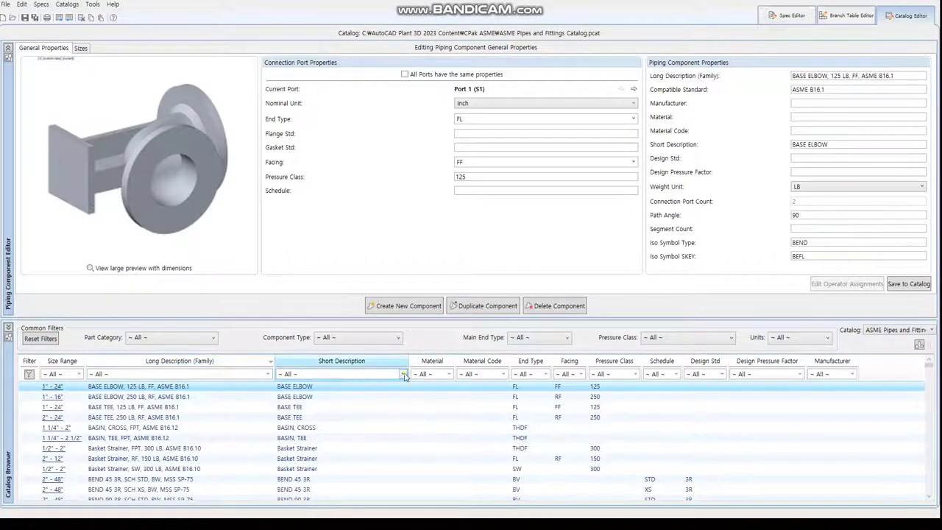
pyautogui.click(402, 373)
pyautogui.moveTo(401, 227); pyautogui.dragTo(410, 313)
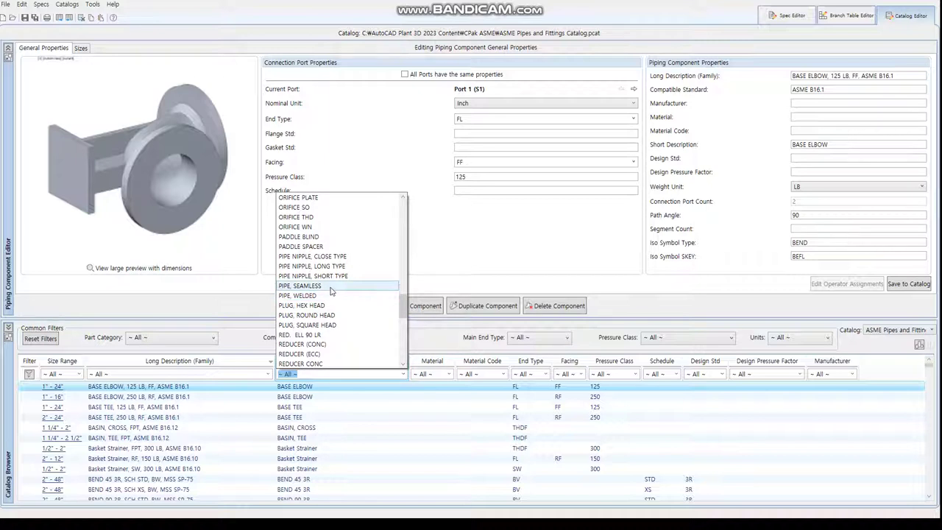
pyautogui.click(318, 296)
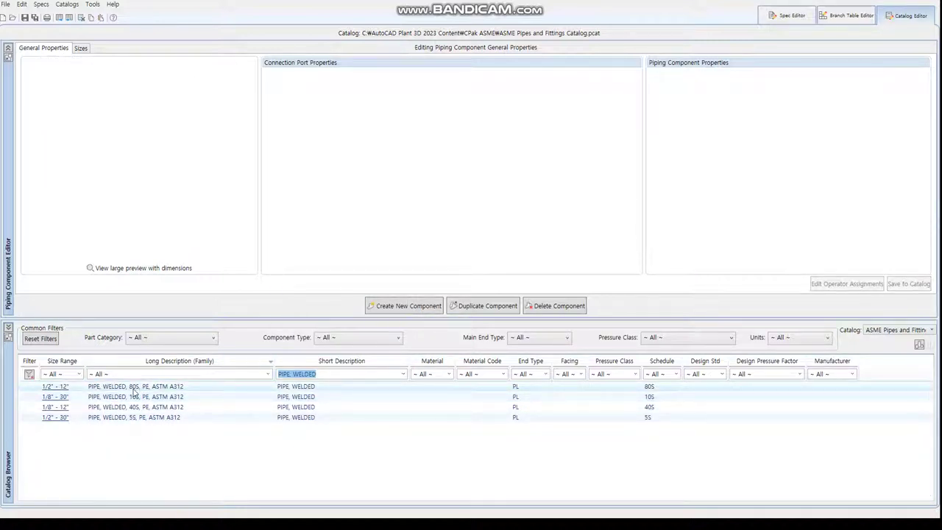
pyautogui.click(135, 390)
pyautogui.rightClick(135, 390)
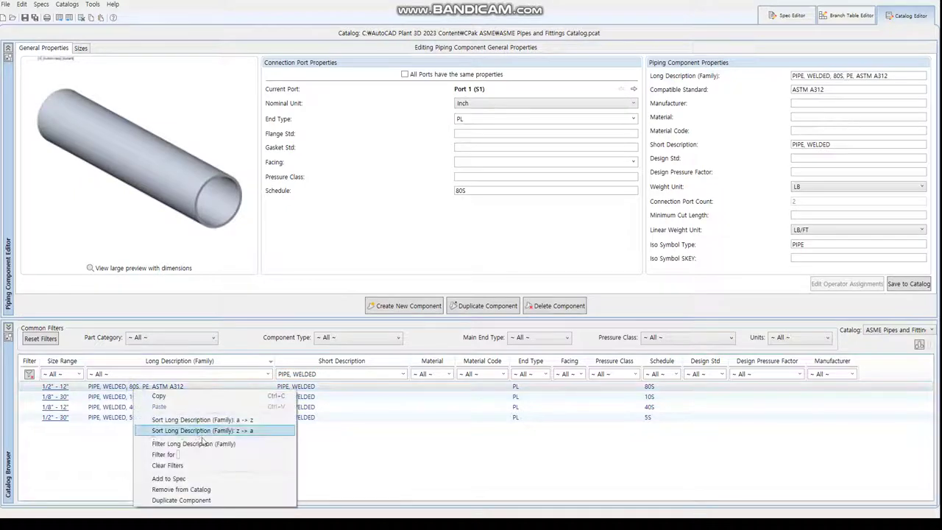
pyautogui.click(179, 479)
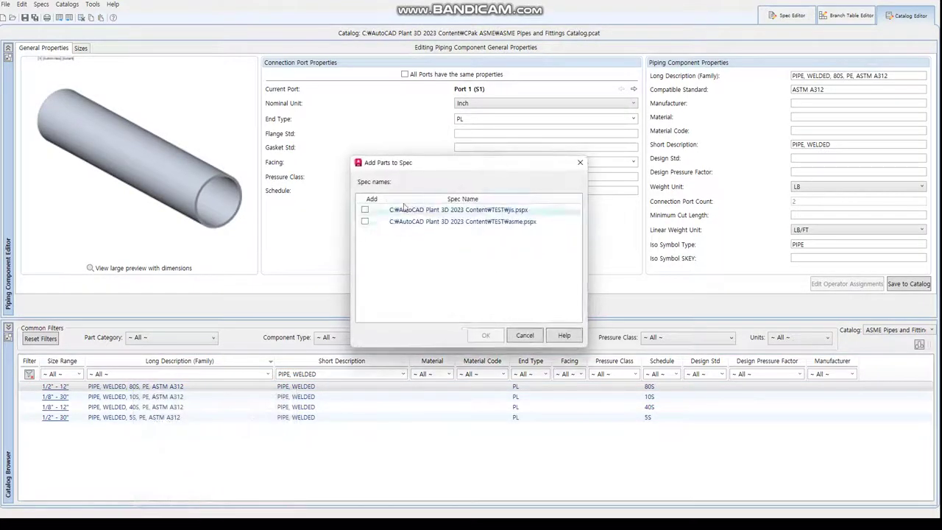
pyautogui.click(365, 222)
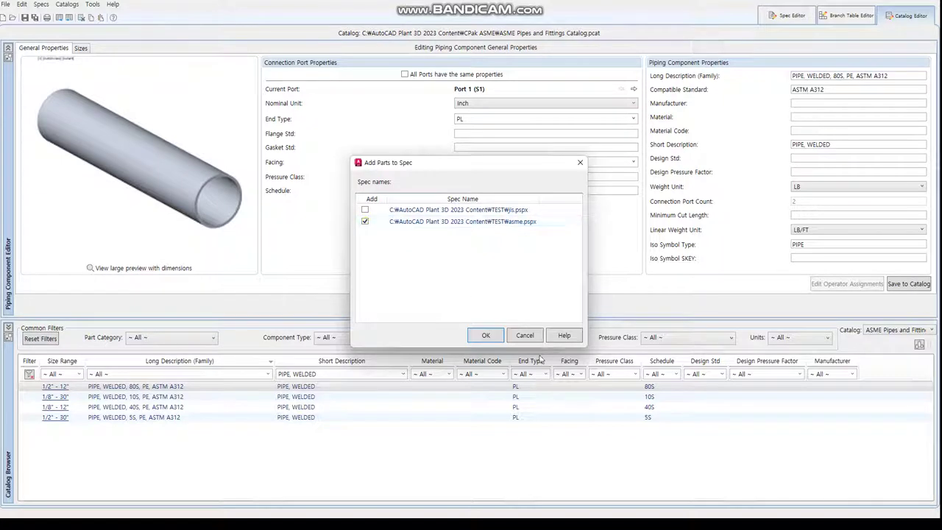
pyautogui.click(484, 336)
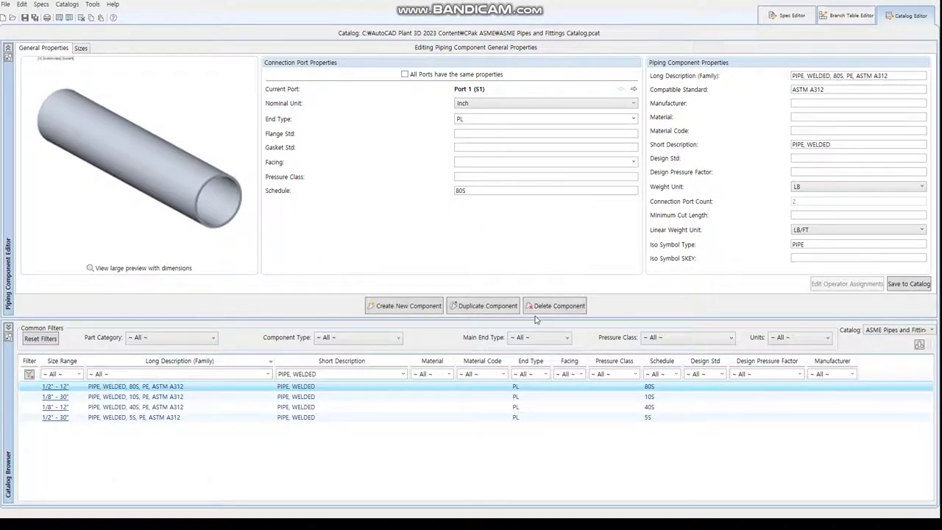
# - Filter to ELBOW 90 LR and add the SCH STD, BW, ASME B16.9 elbow to asme.pspx
pyautogui.click(403, 376)
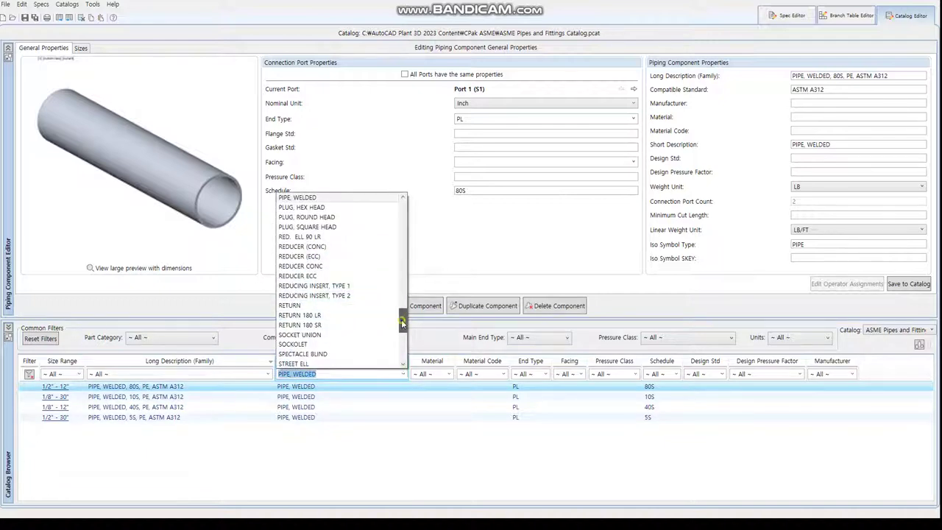
pyautogui.moveTo(402, 322); pyautogui.dragTo(401, 232)
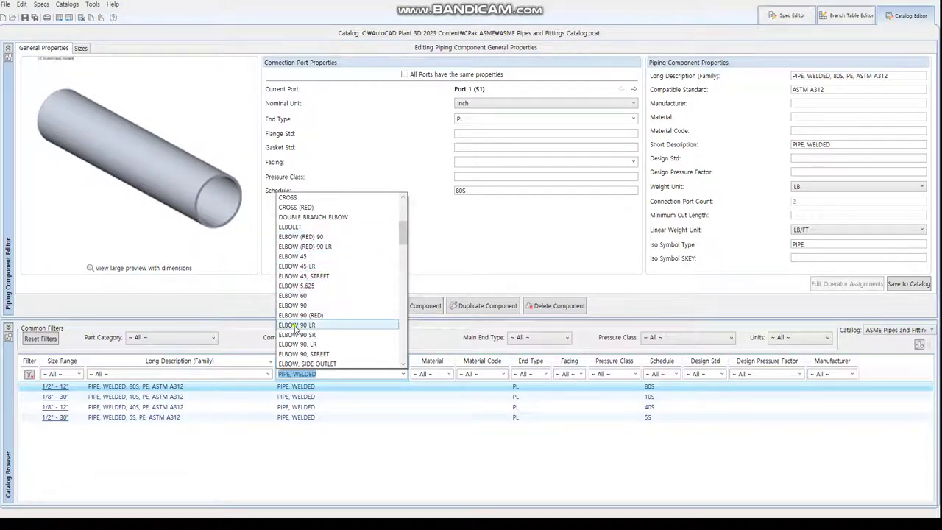
pyautogui.click(296, 324)
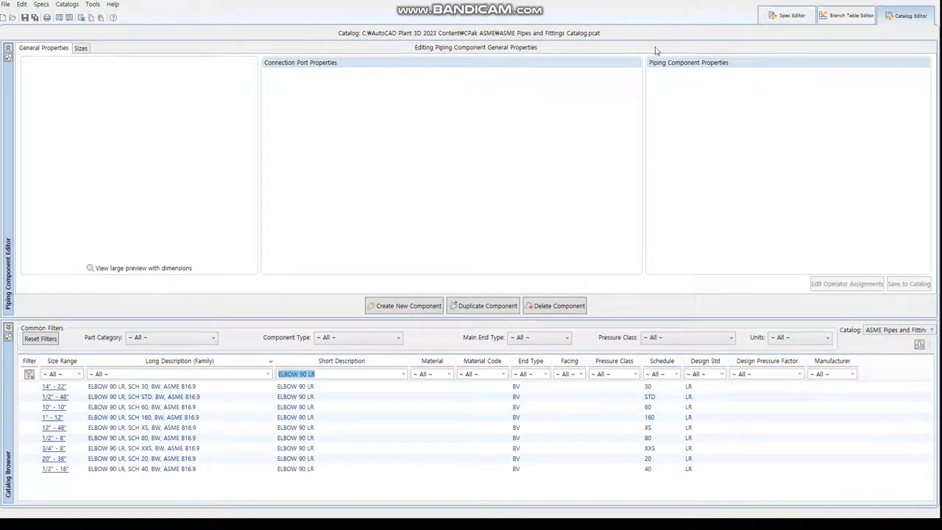
pyautogui.click(789, 15)
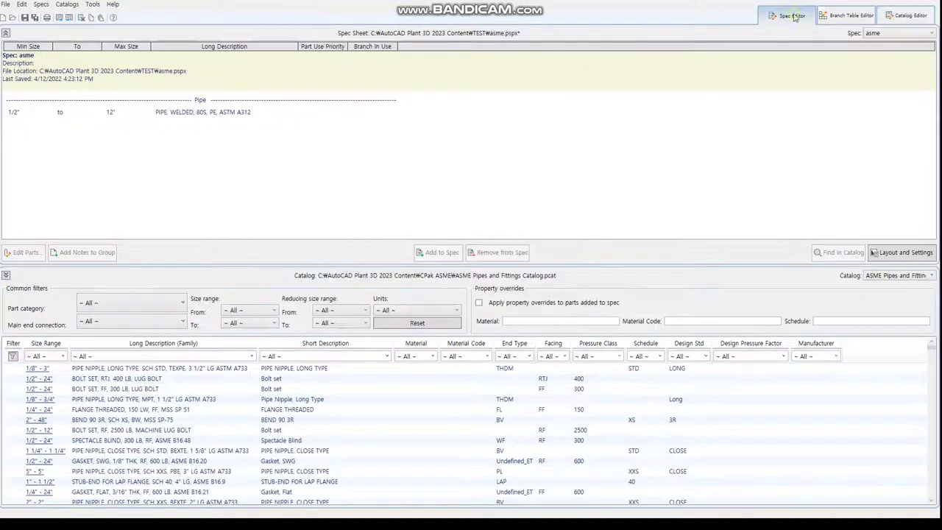
pyautogui.click(907, 14)
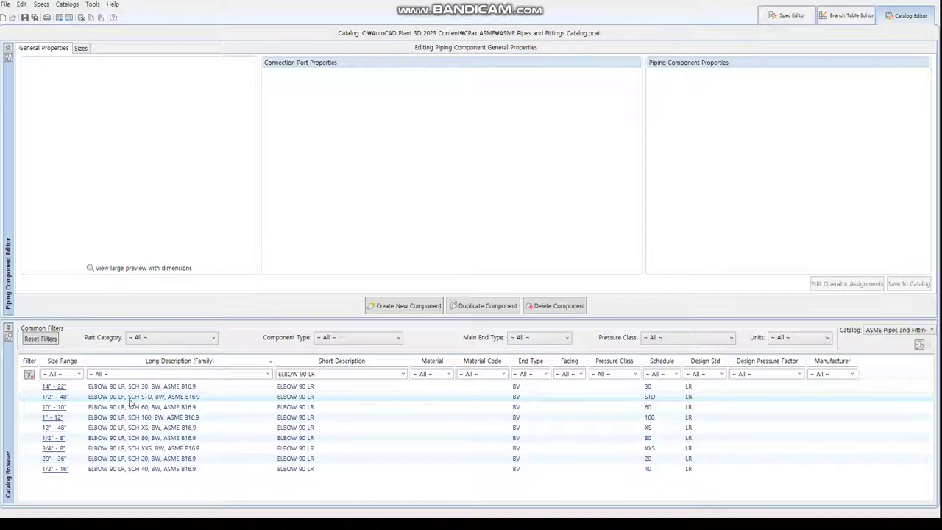
pyautogui.rightClick(130, 401)
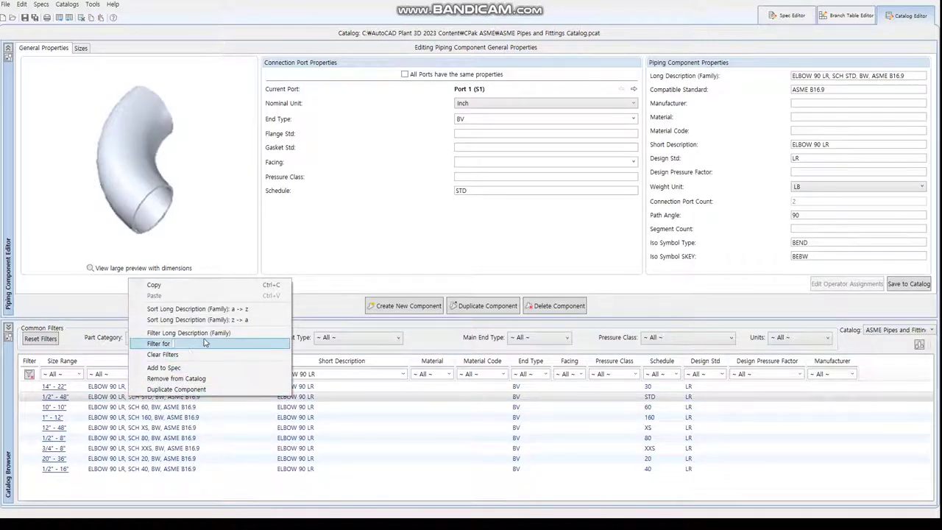
pyautogui.click(166, 367)
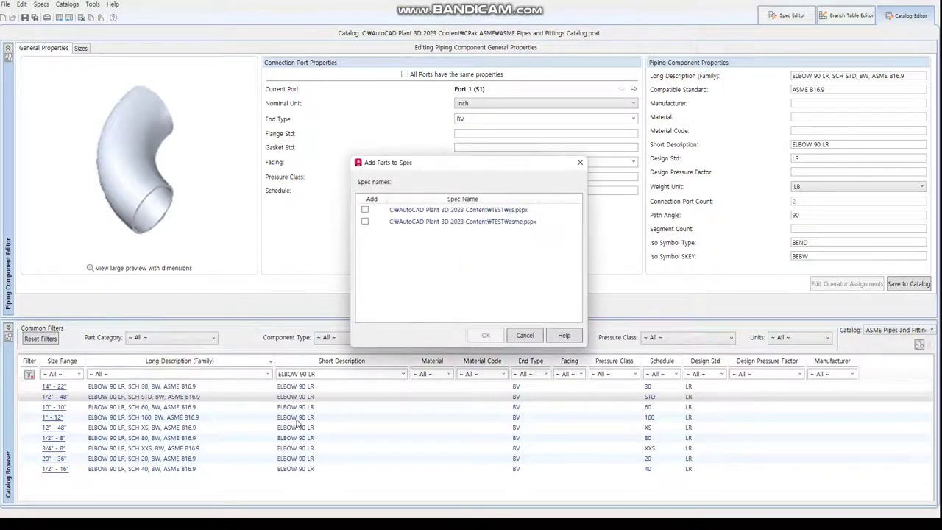
pyautogui.click(364, 220)
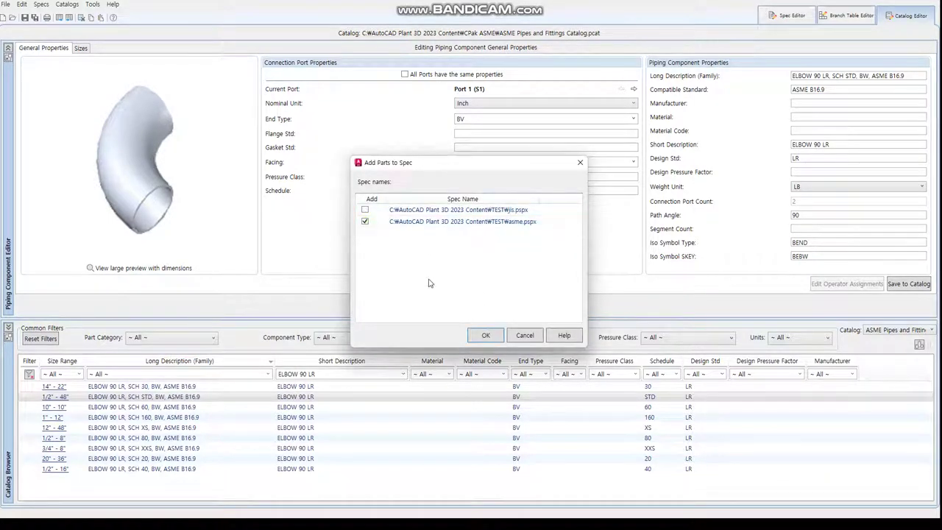
pyautogui.click(487, 335)
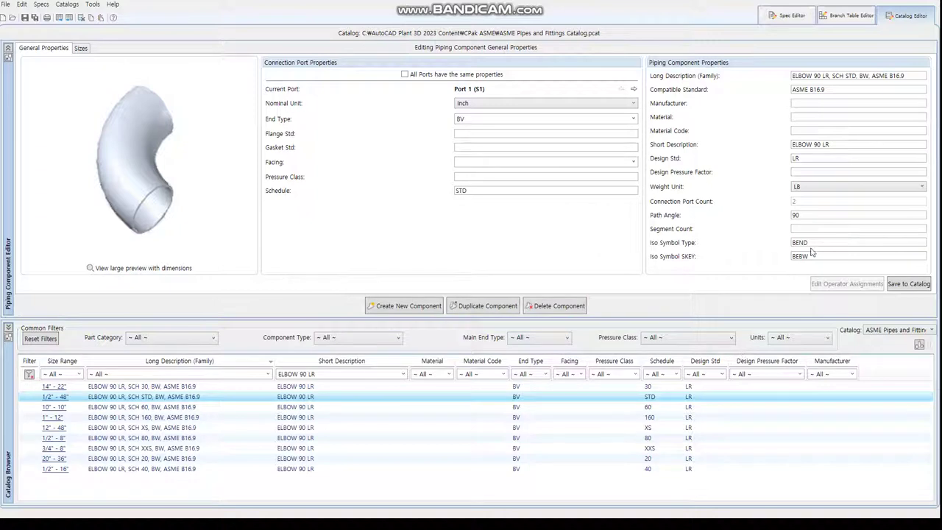
# - Filter the ASME catalog to FLANGE WN, RF facing and pressure class 150
pyautogui.click(403, 374)
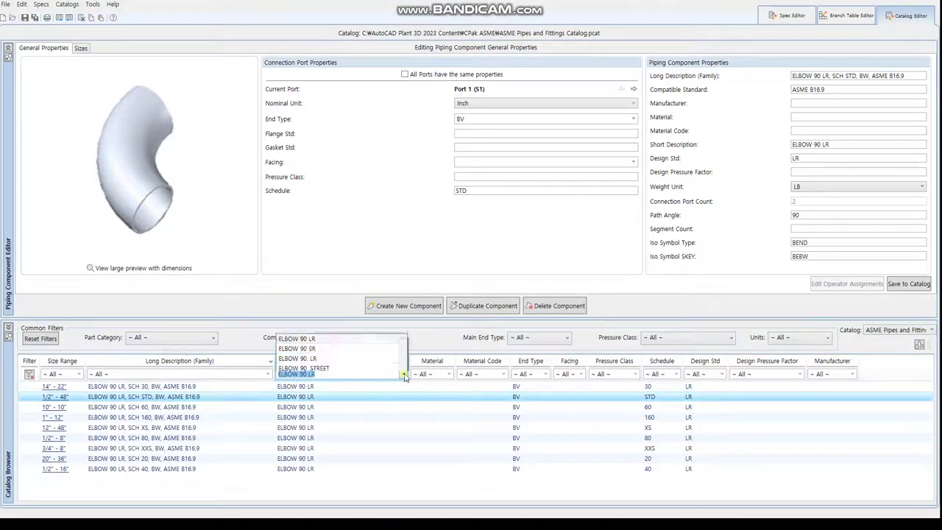
pyautogui.moveTo(403, 257); pyautogui.dragTo(403, 255)
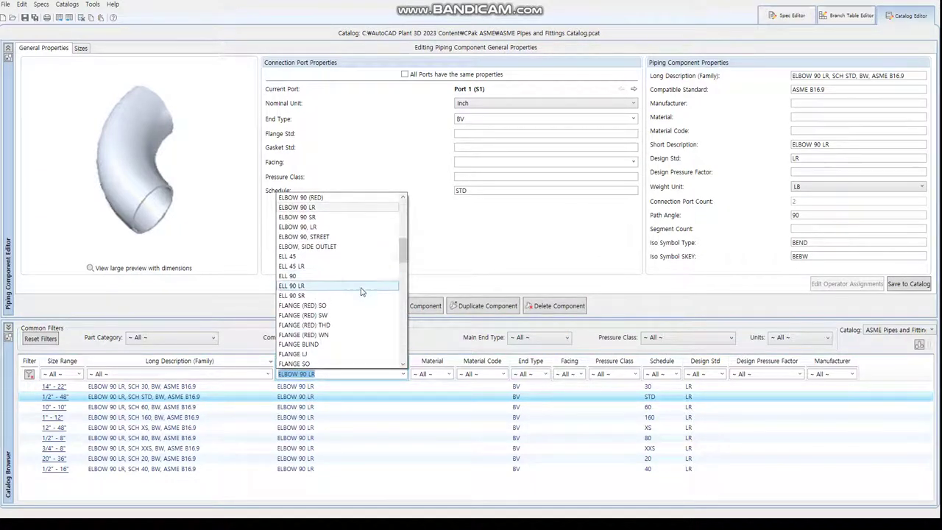
pyautogui.click(327, 336)
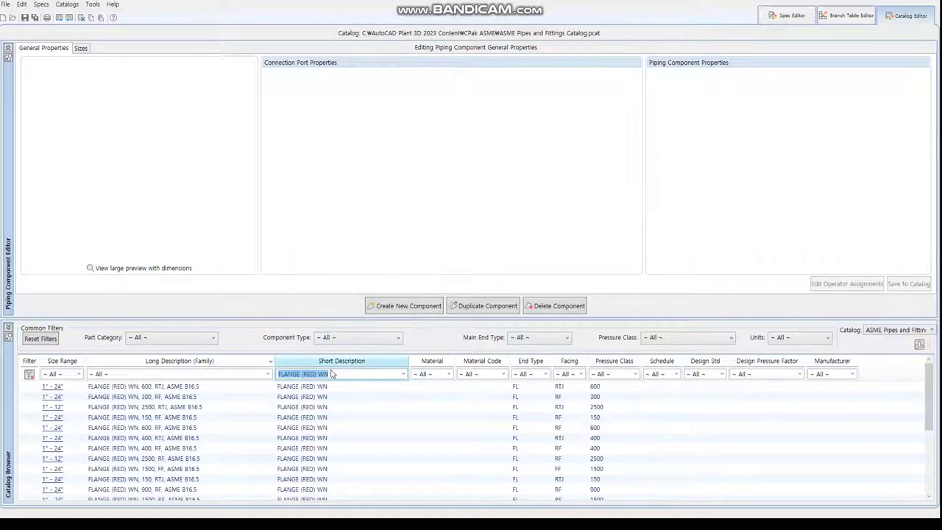
pyautogui.click(403, 374)
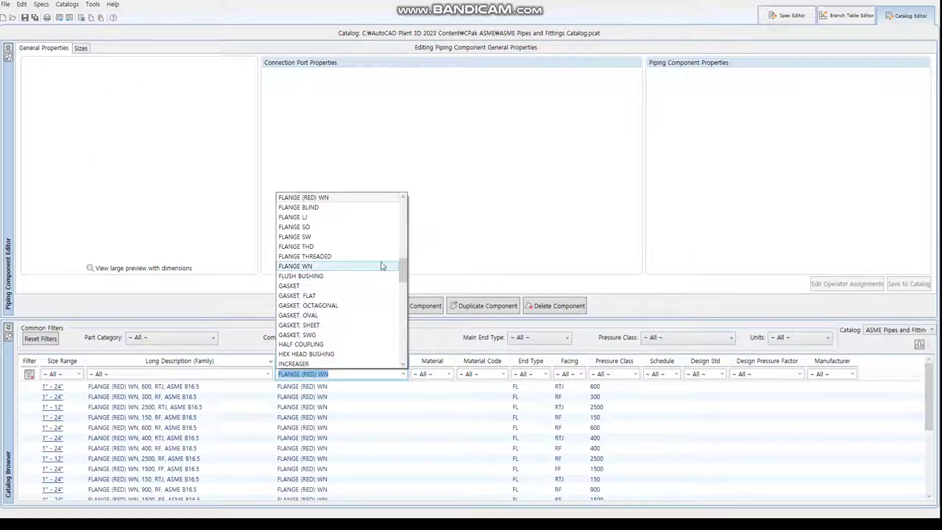
pyautogui.click(330, 267)
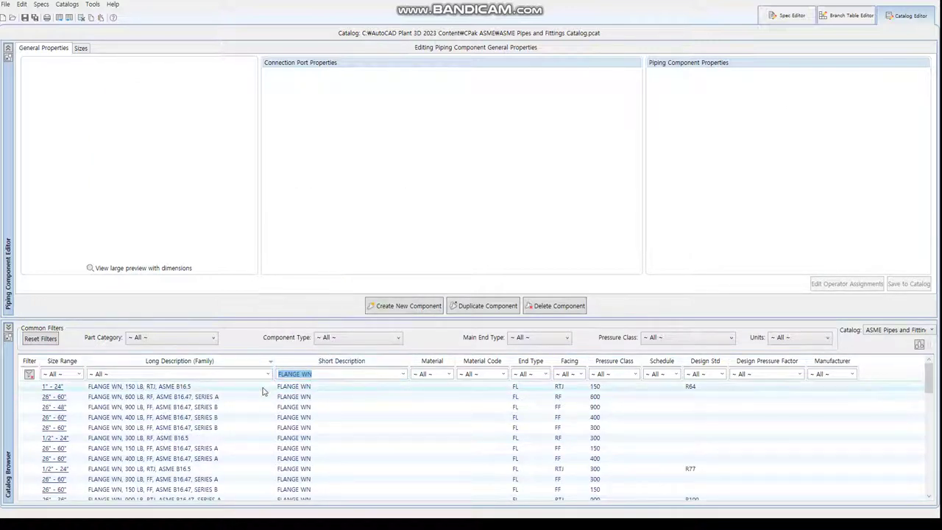
pyautogui.click(566, 374)
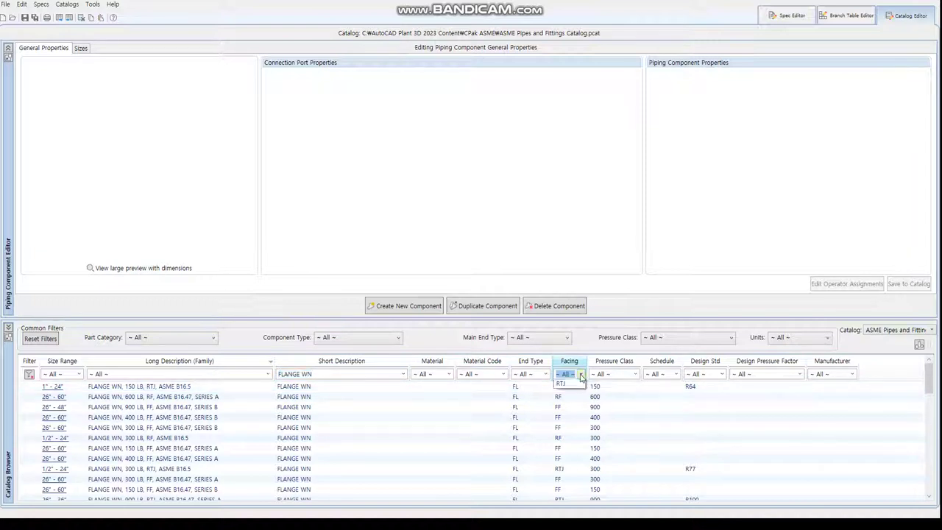
pyautogui.click(561, 413)
pyautogui.click(633, 374)
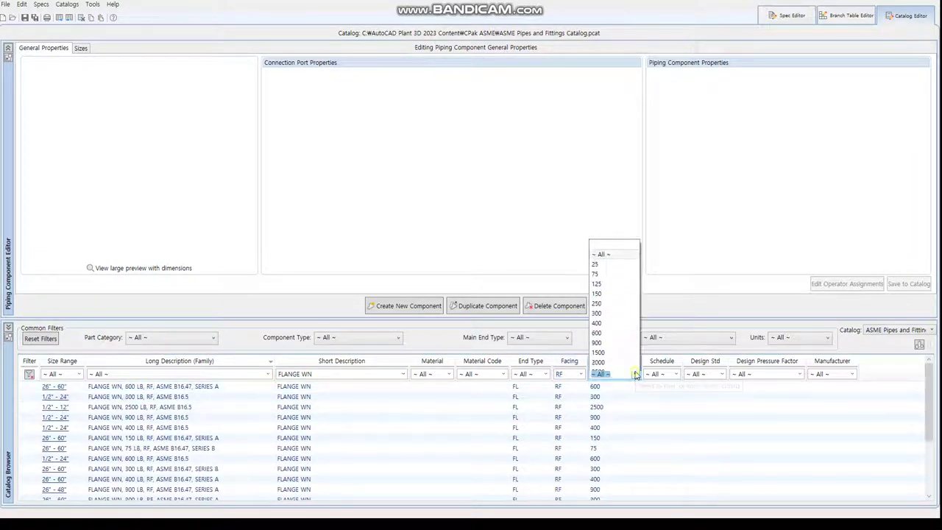
pyautogui.click(597, 256)
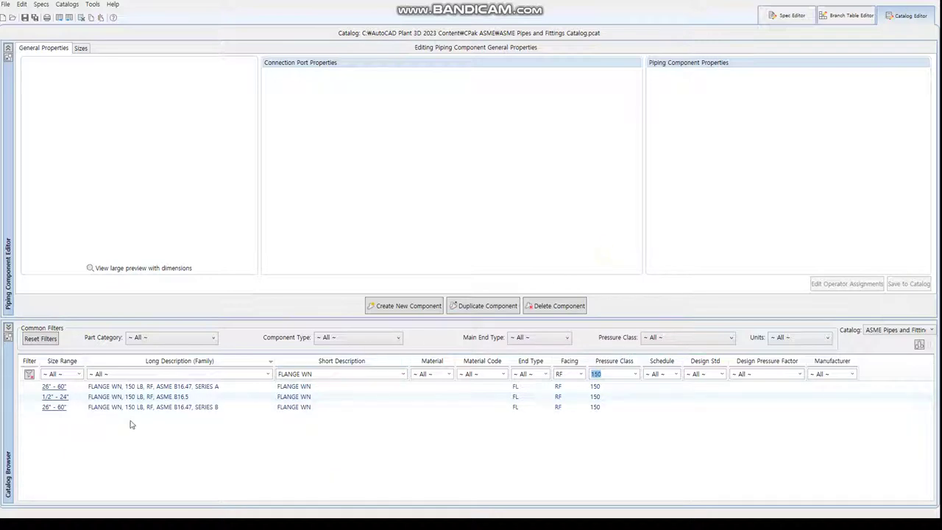
# - Add the 1/2"–24" FLANGE WN, 150 LB, RF, ASME B16.5 flange to asme.pspx
pyautogui.click(139, 398)
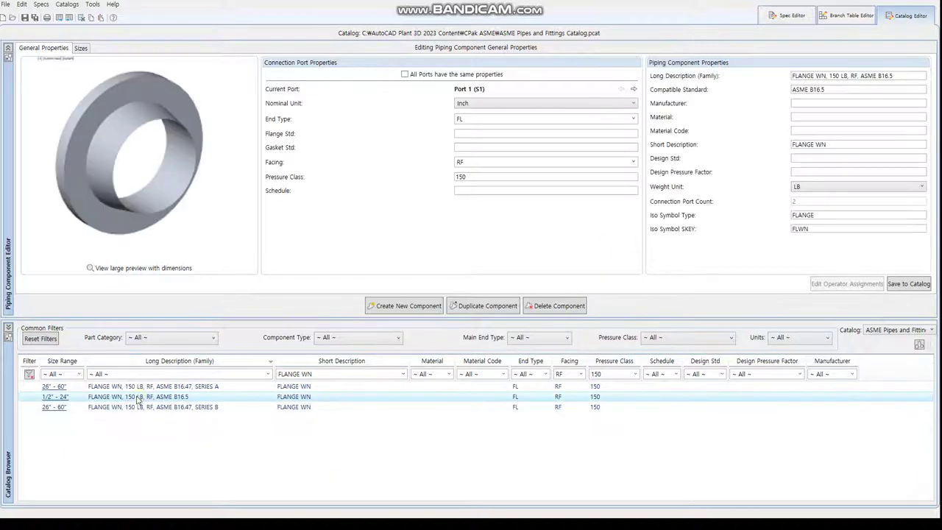
pyautogui.rightClick(137, 400)
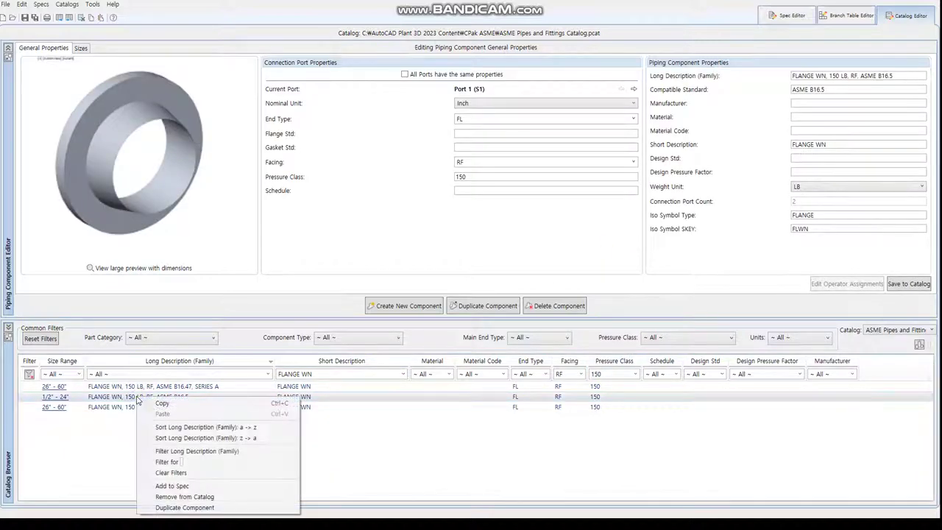
pyautogui.click(173, 486)
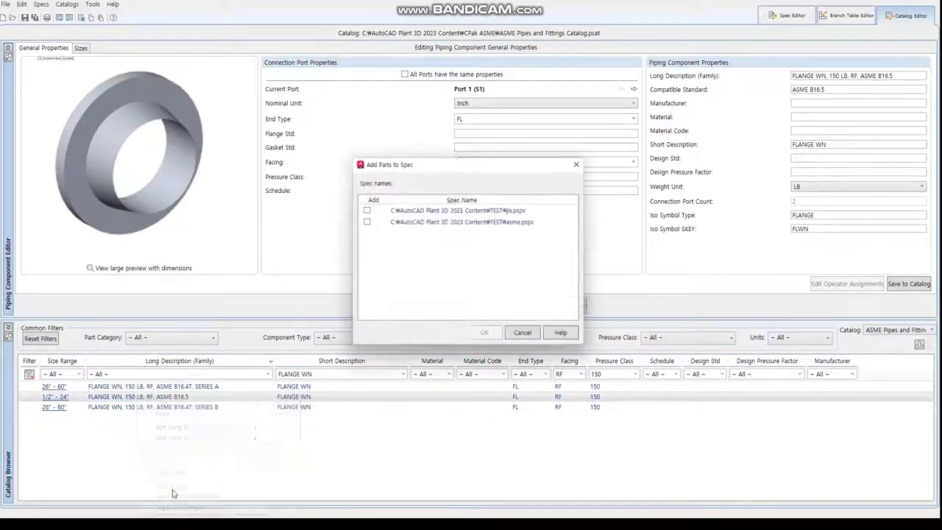
pyautogui.click(364, 221)
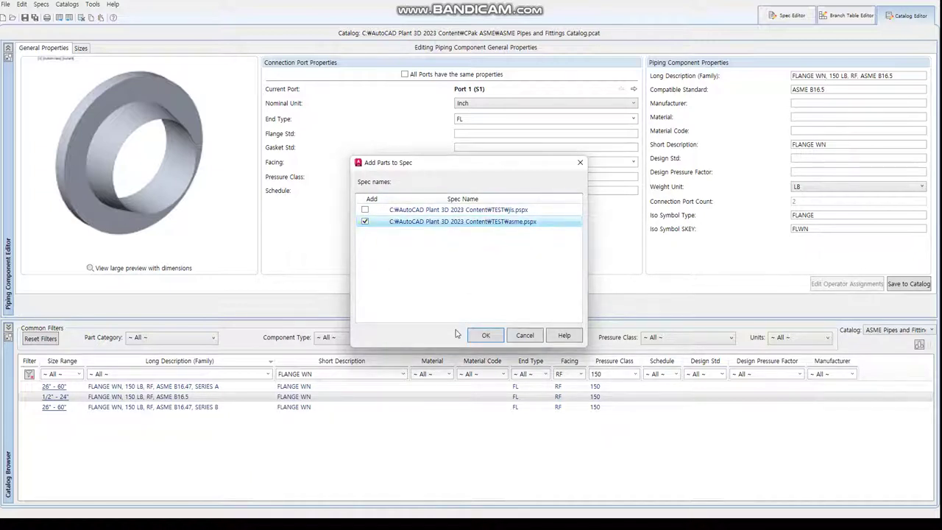
pyautogui.click(487, 336)
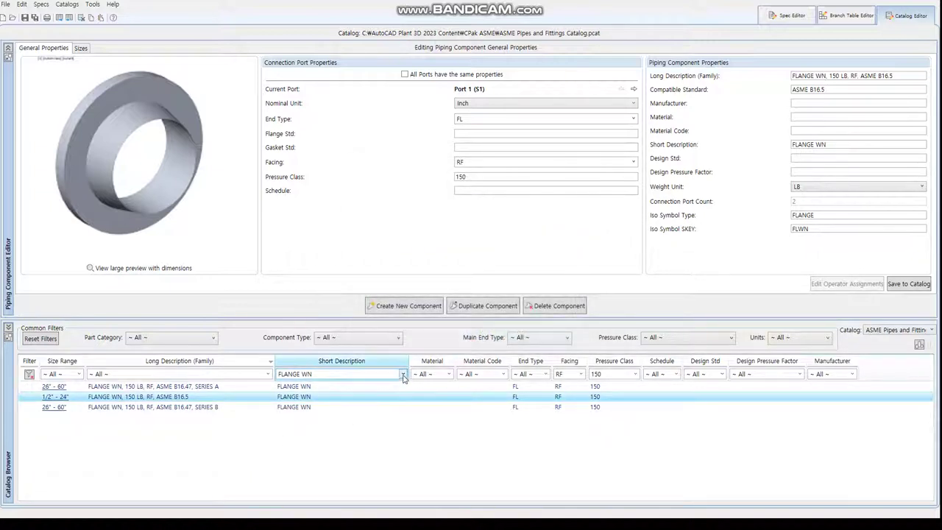
# - Filter the catalog's Short Description to GASKET, FLAT
pyautogui.click(404, 374)
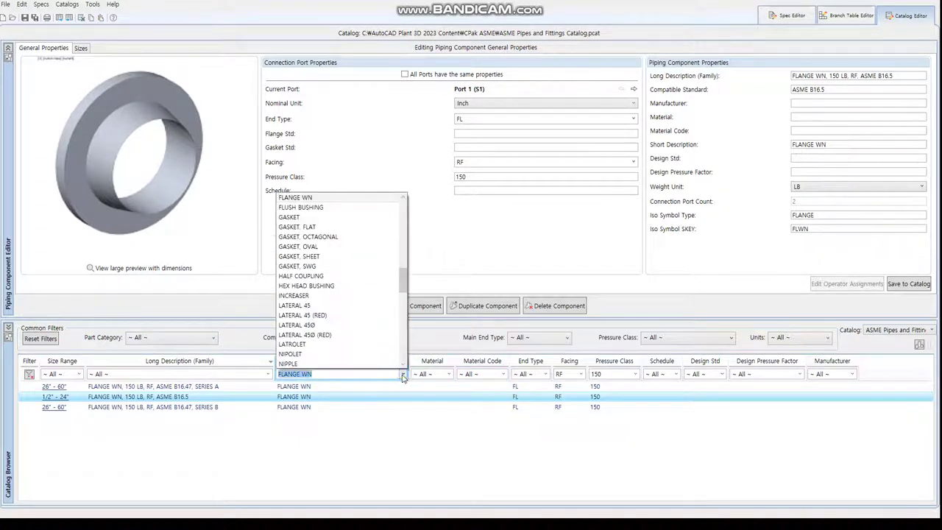
pyautogui.click(326, 220)
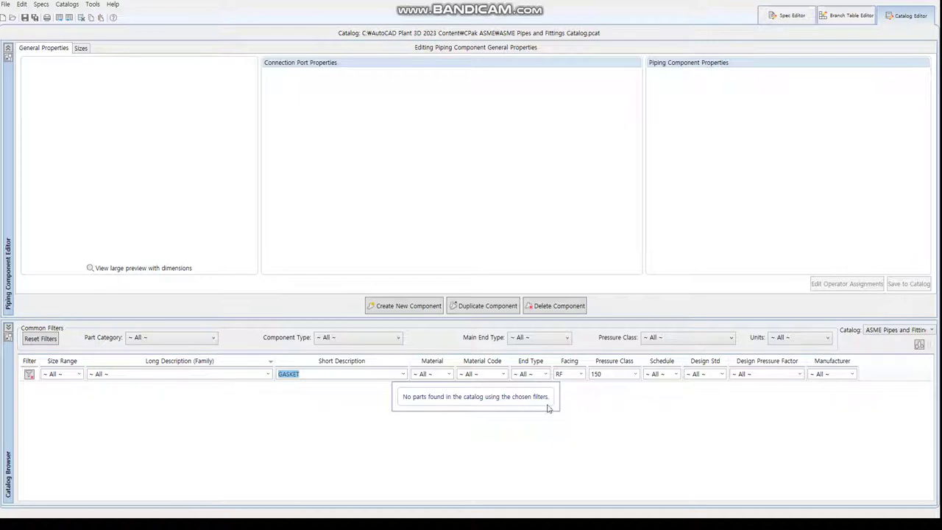
pyautogui.click(403, 373)
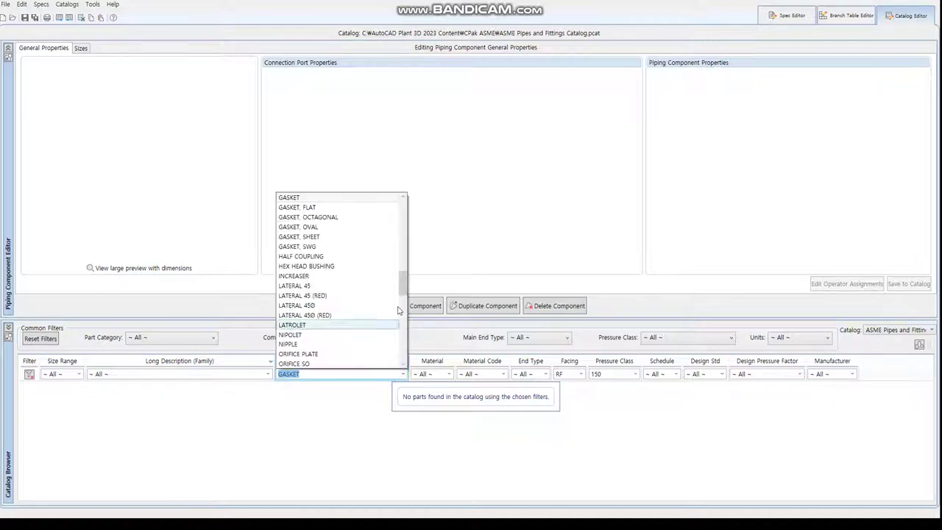
pyautogui.click(343, 214)
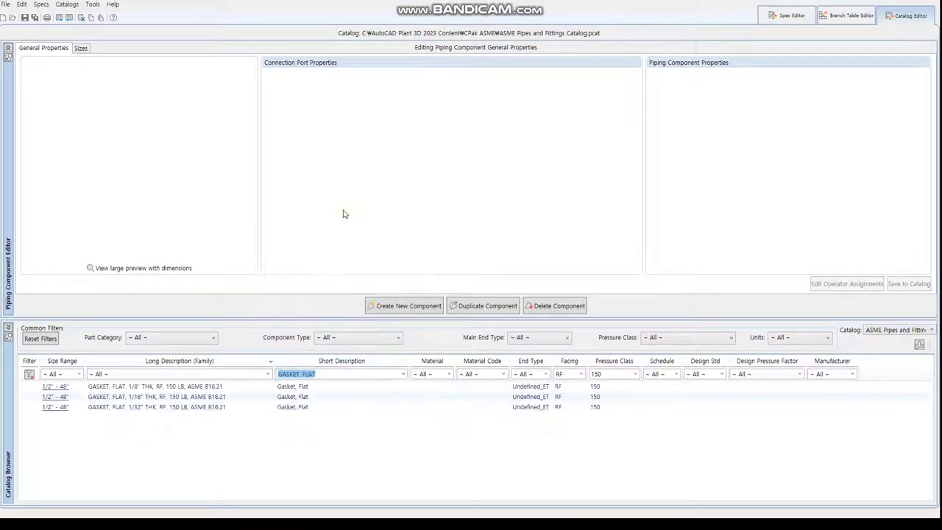
# - Add the 1/8" THK, RF, 150 LB, ASME B16.21 flat gasket to asme.pspx
pyautogui.rightClick(158, 390)
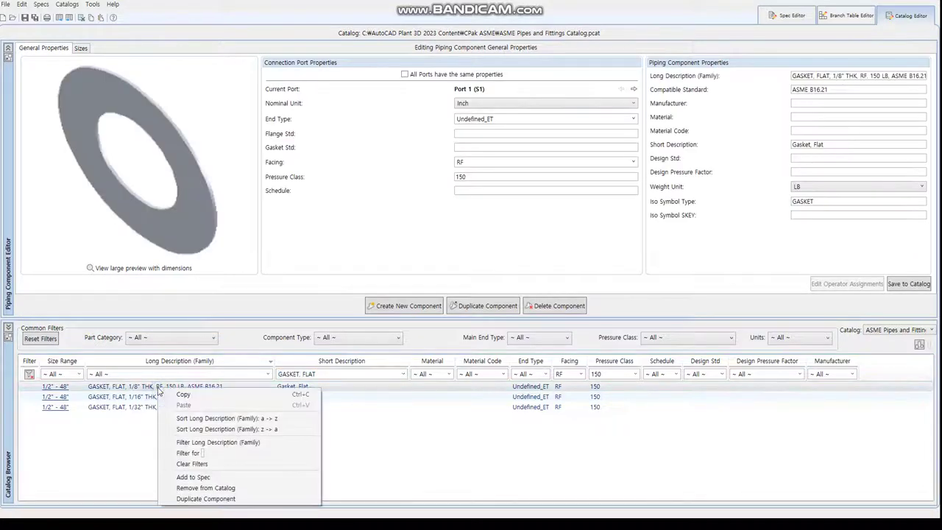
pyautogui.click(125, 398)
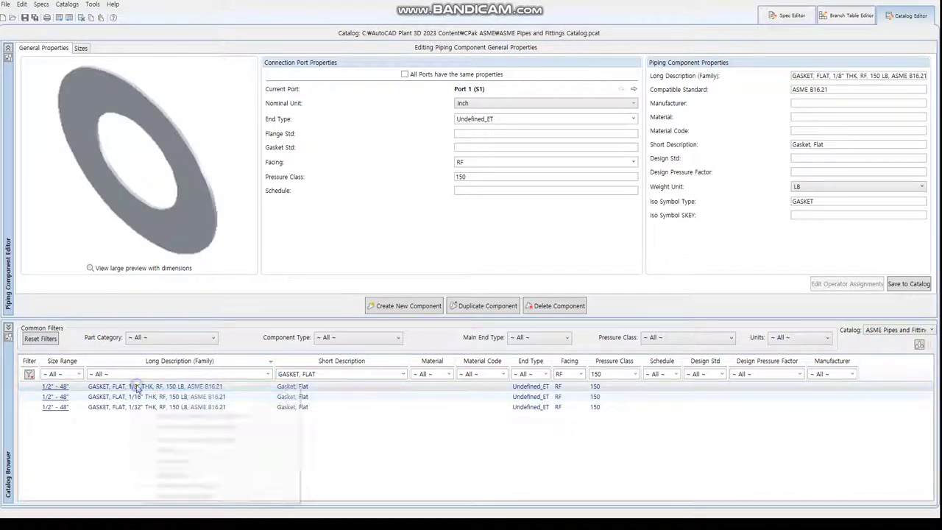
pyautogui.rightClick(138, 388)
pyautogui.click(180, 475)
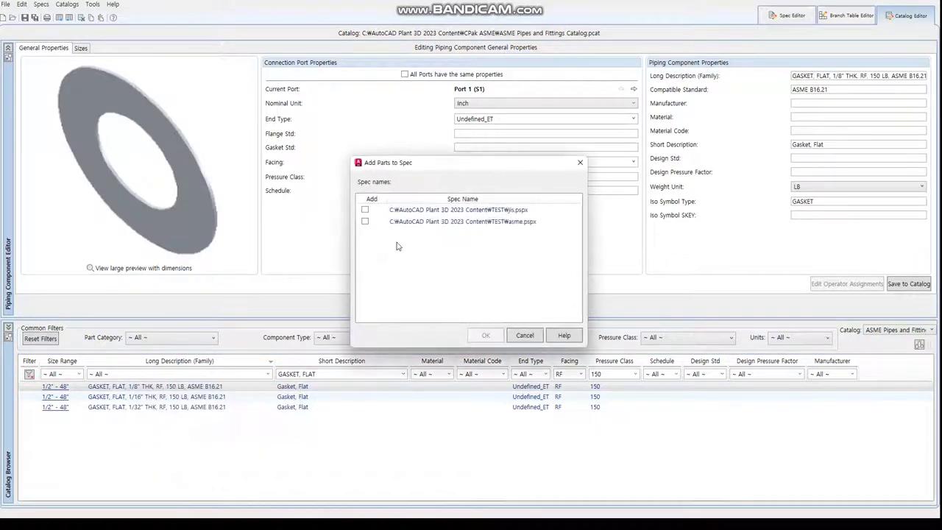
pyautogui.click(364, 222)
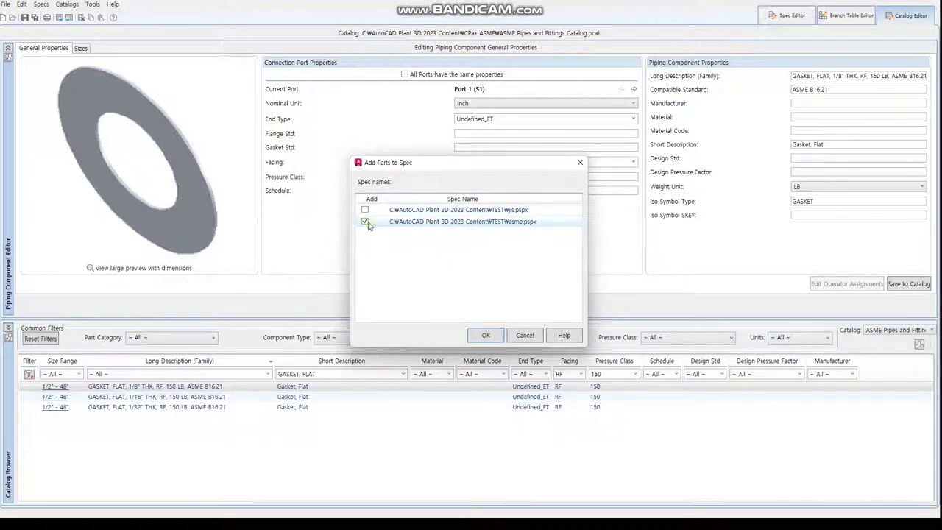
pyautogui.click(485, 336)
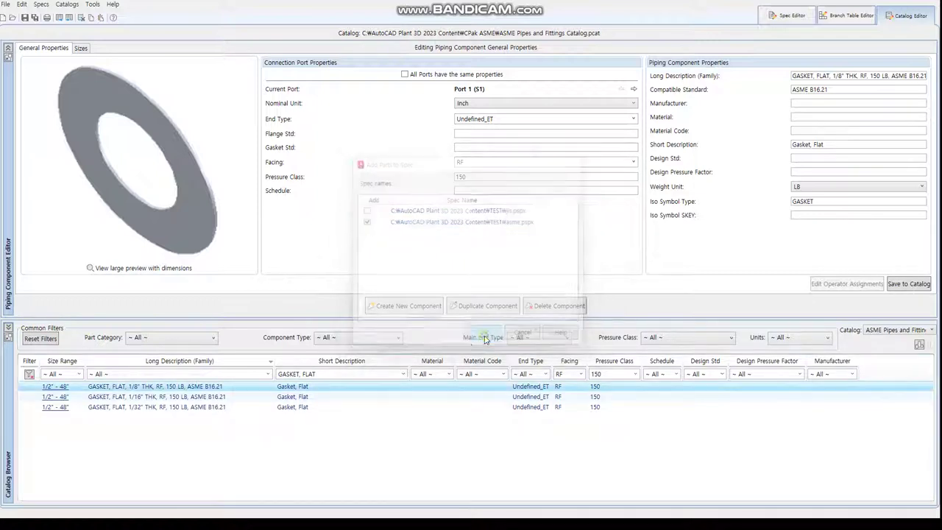
pyautogui.click(404, 373)
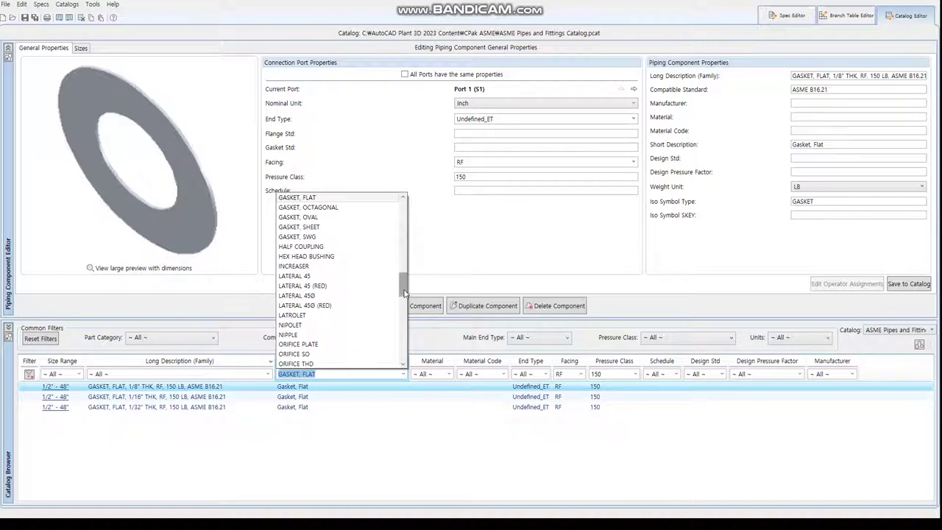
# - Add the 1/2"–24" 150 LB RF stud bolt set to asme.pspx and save the spec
pyautogui.moveTo(404, 293); pyautogui.dragTo(410, 218)
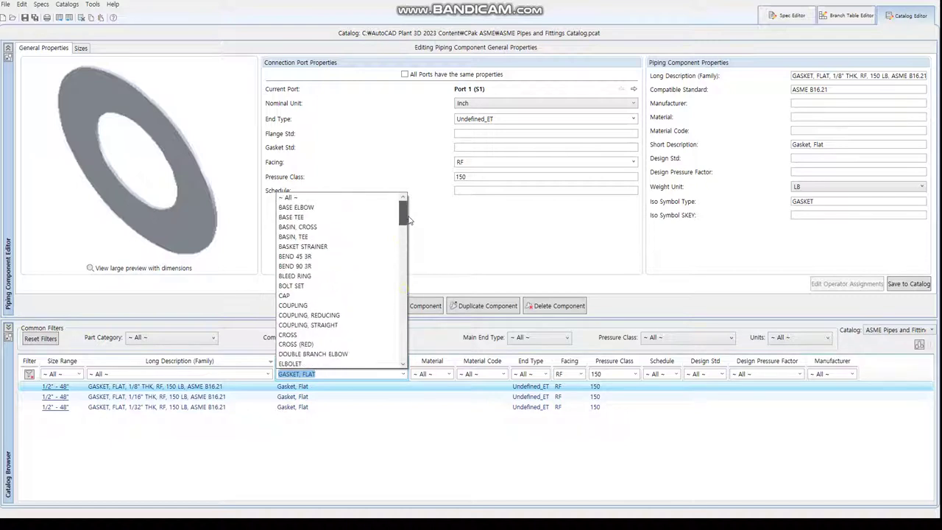
pyautogui.click(307, 286)
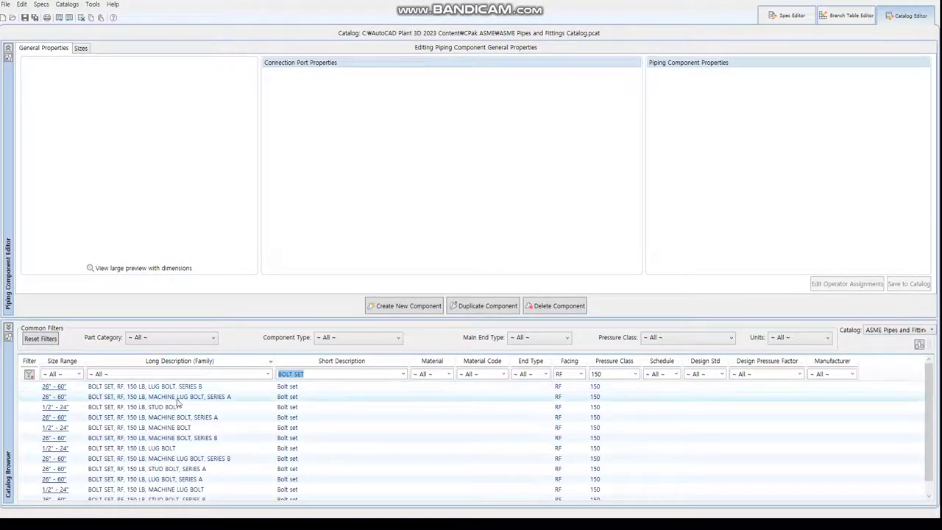
pyautogui.click(167, 408)
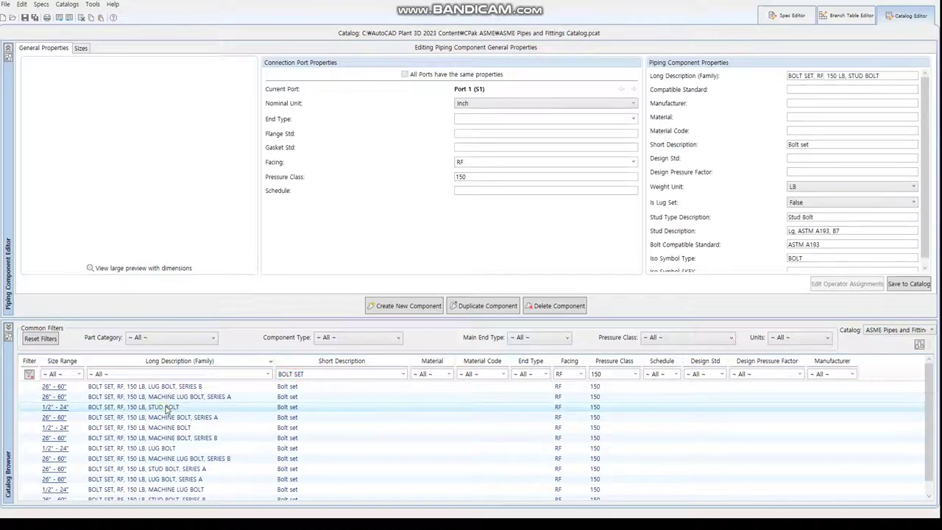
pyautogui.rightClick(168, 408)
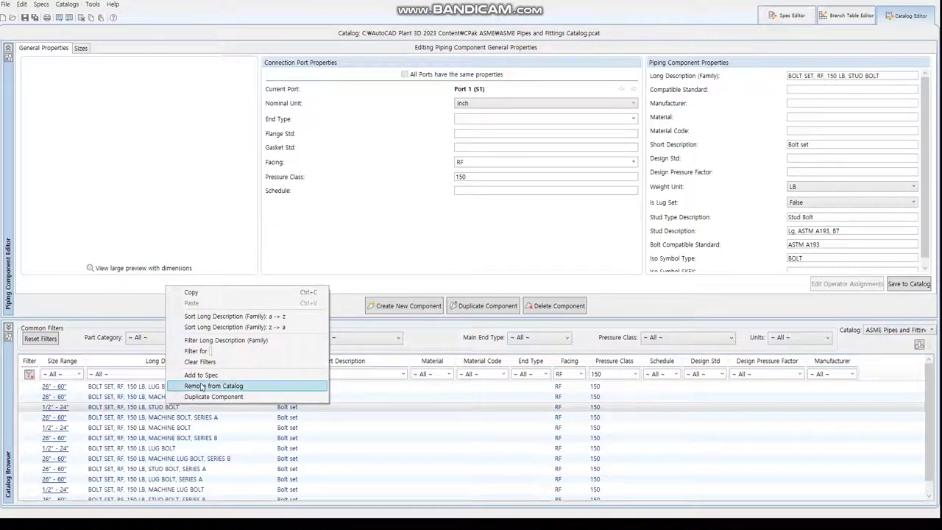
pyautogui.click(207, 377)
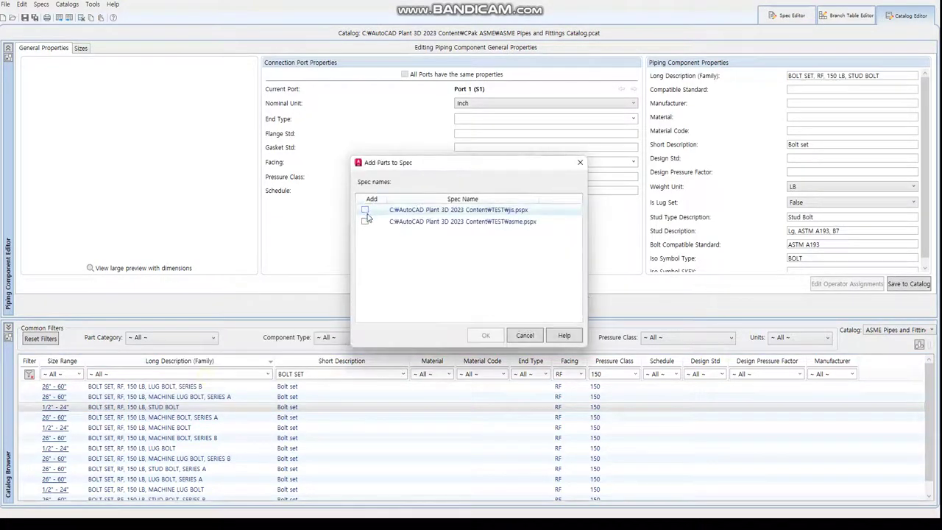
pyautogui.click(365, 220)
pyautogui.click(485, 335)
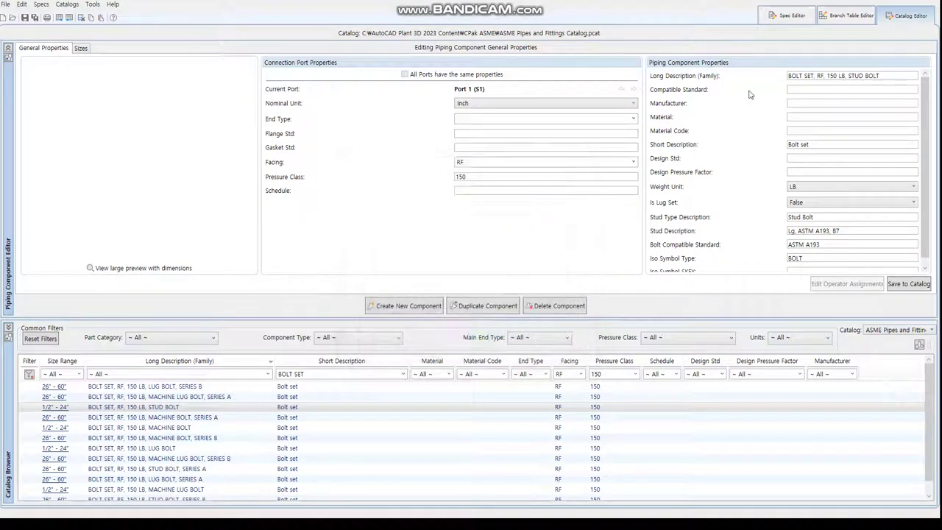
pyautogui.click(786, 16)
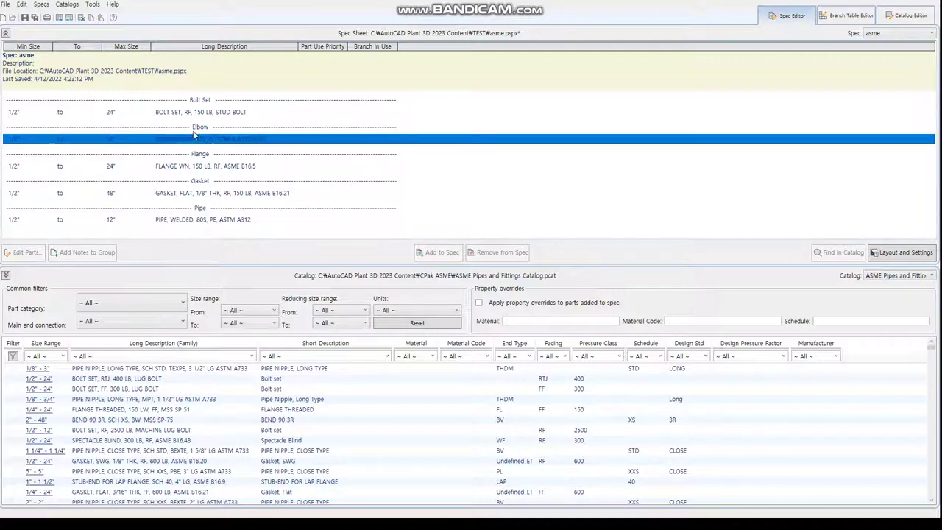
pyautogui.click(35, 18)
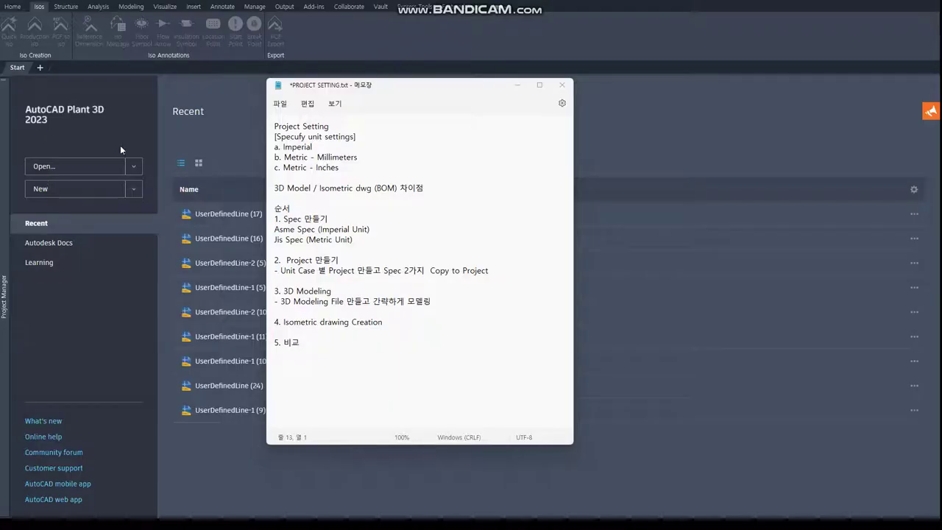
# - Select the '2. Project 만들기' lines in the notes, then move Notepad off screen
pyautogui.click(326, 270)
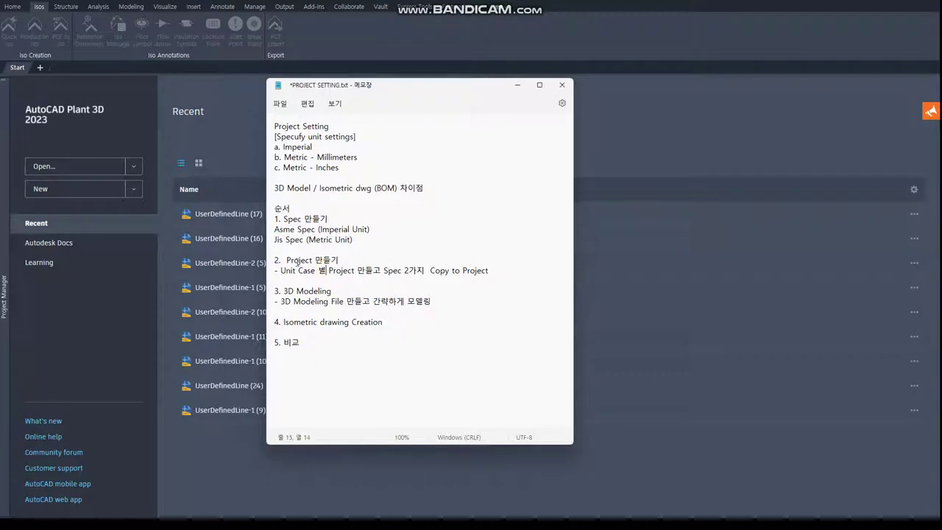
pyautogui.tripleClick(304, 263)
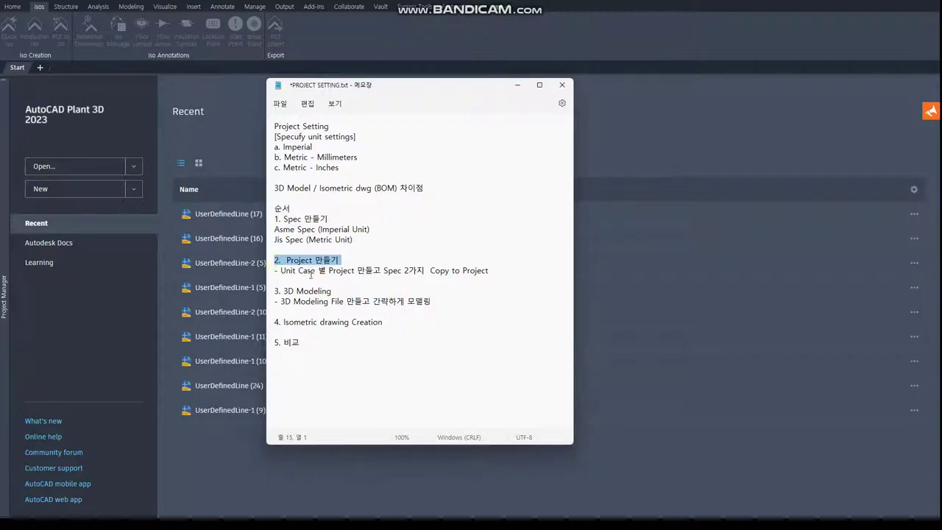
pyautogui.click(311, 274)
pyautogui.moveTo(279, 271)
pyautogui.mouseDown()
pyautogui.moveTo(491, 270)
pyautogui.moveTo(267, 257)
pyautogui.mouseUp()
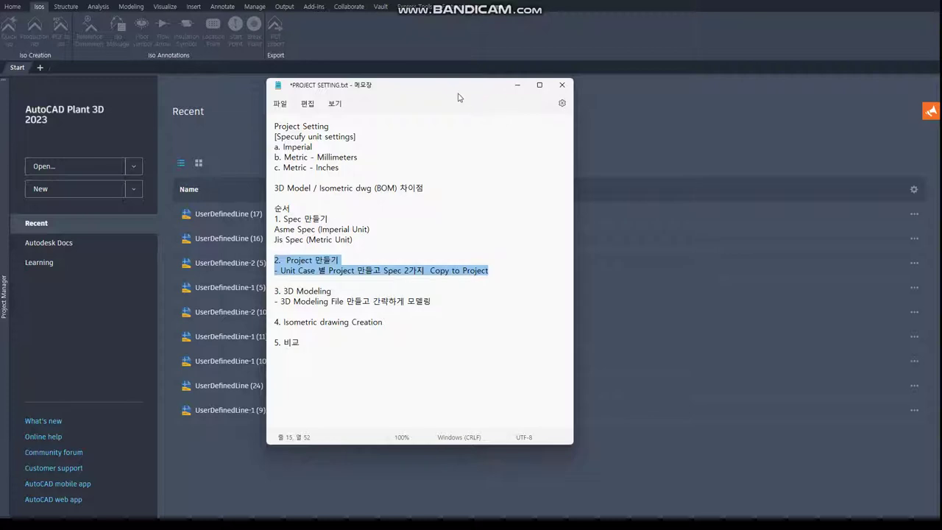
pyautogui.moveTo(458, 97); pyautogui.dragTo(0, 92)
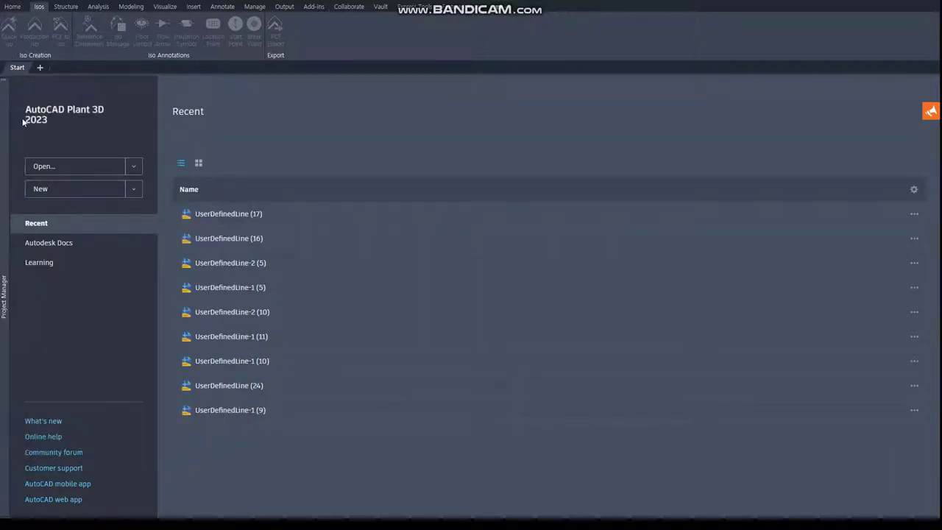
# - Start a new project named asme with its directory set to C:\Project
pyautogui.moveTo(4, 297)
pyautogui.click(74, 91)
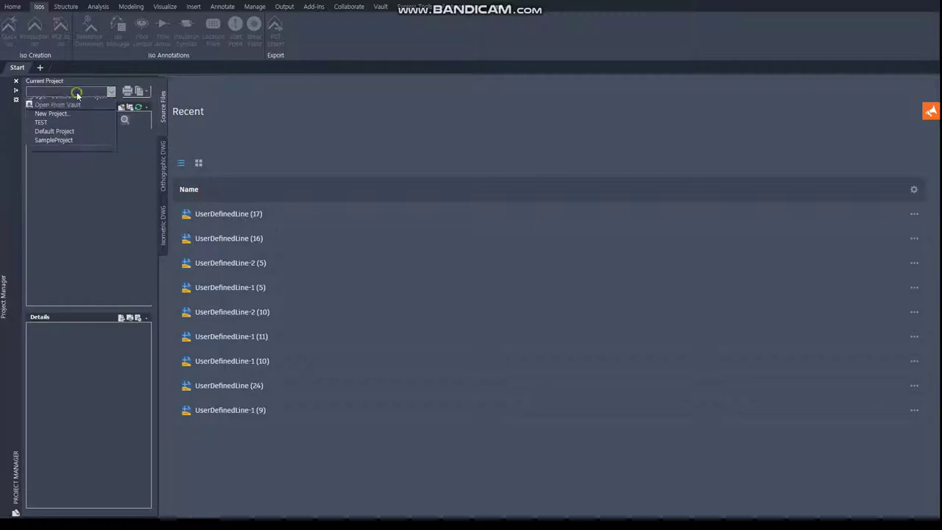
pyautogui.click(63, 130)
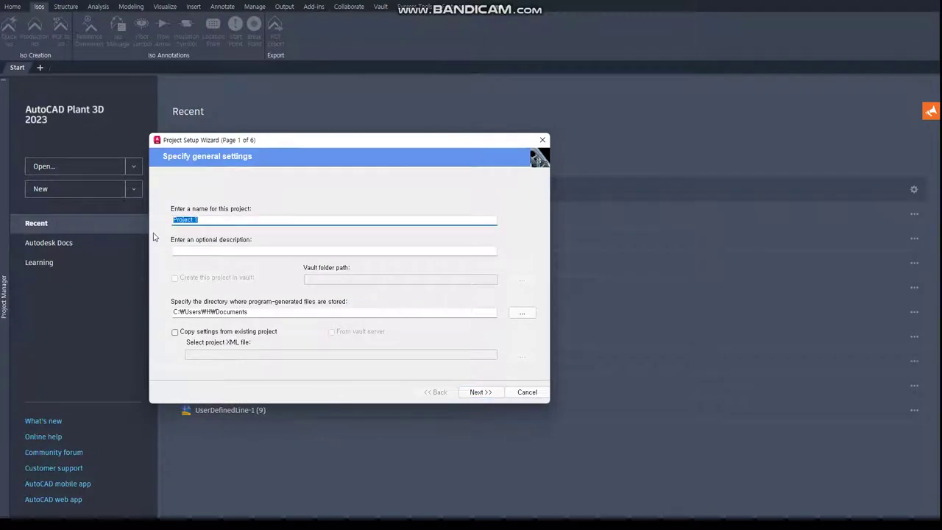
pyautogui.write('sme')
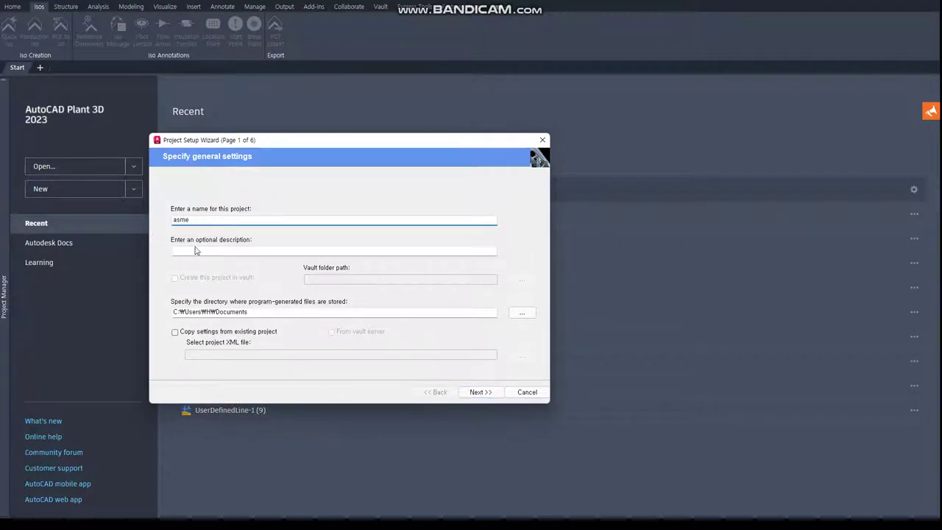
pyautogui.click(482, 395)
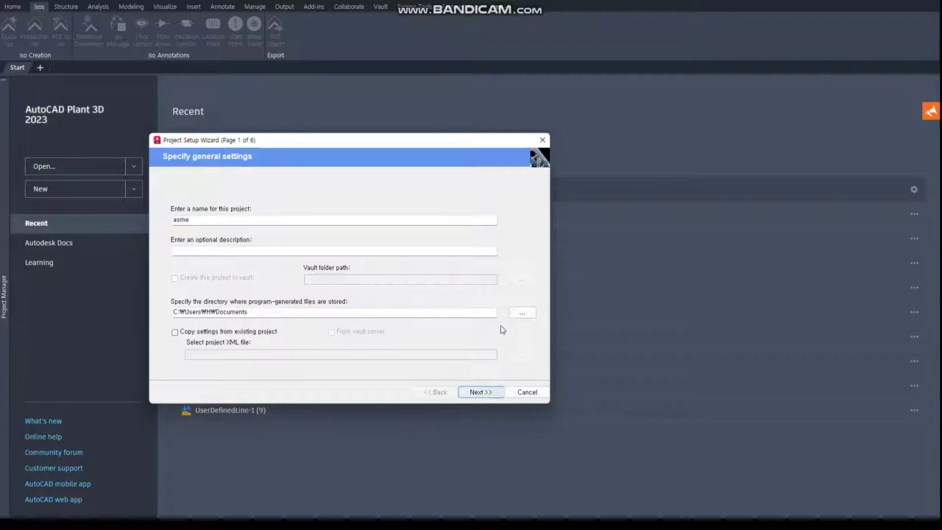
pyautogui.click(521, 312)
pyautogui.click(371, 167)
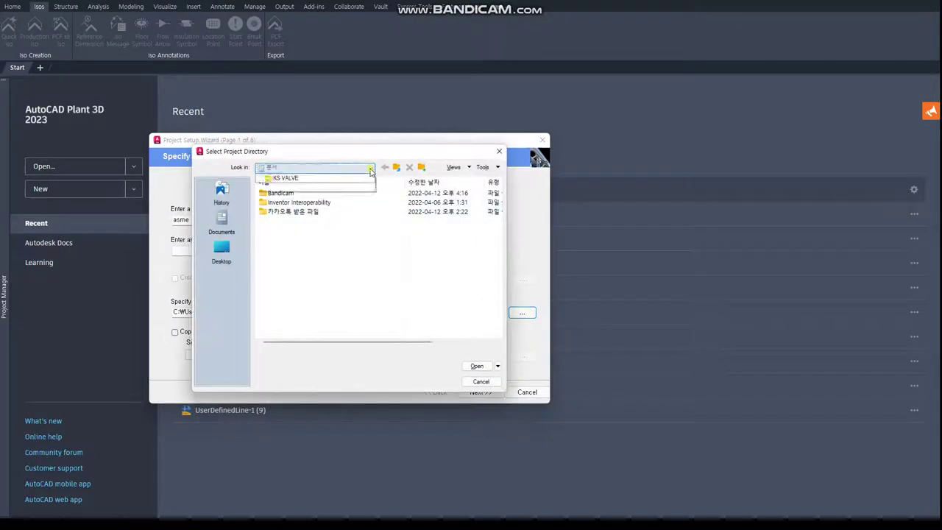
pyautogui.click(294, 184)
pyautogui.doubleClick(280, 240)
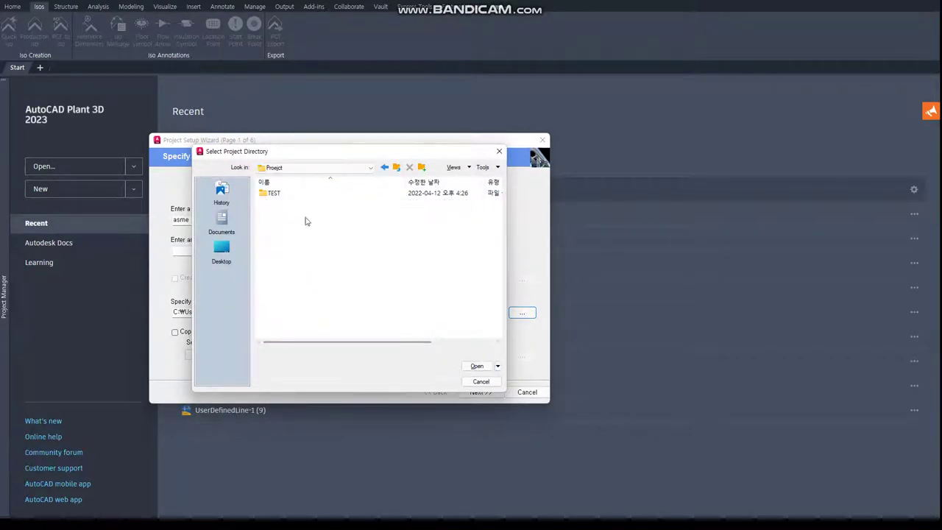
pyautogui.click(475, 366)
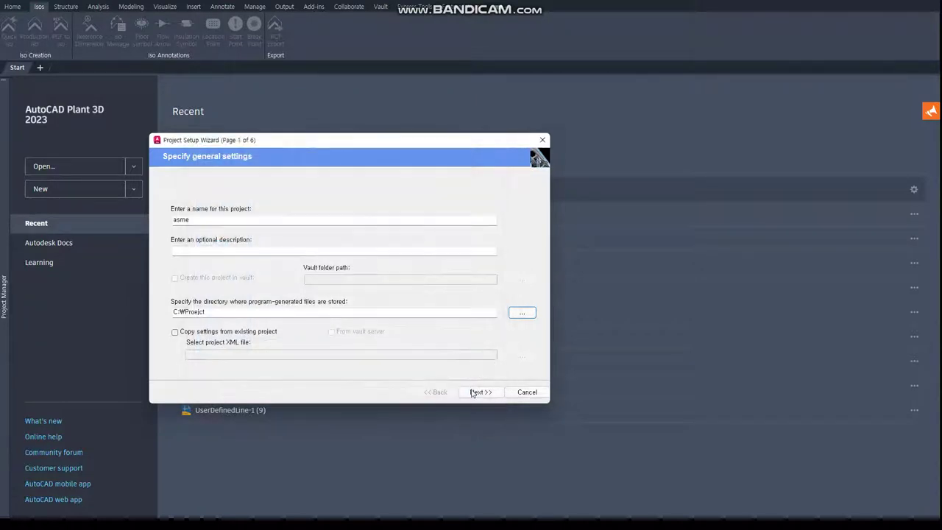
# - Keep Imperial units and finish the asme project wizard with default settings
pyautogui.click(480, 393)
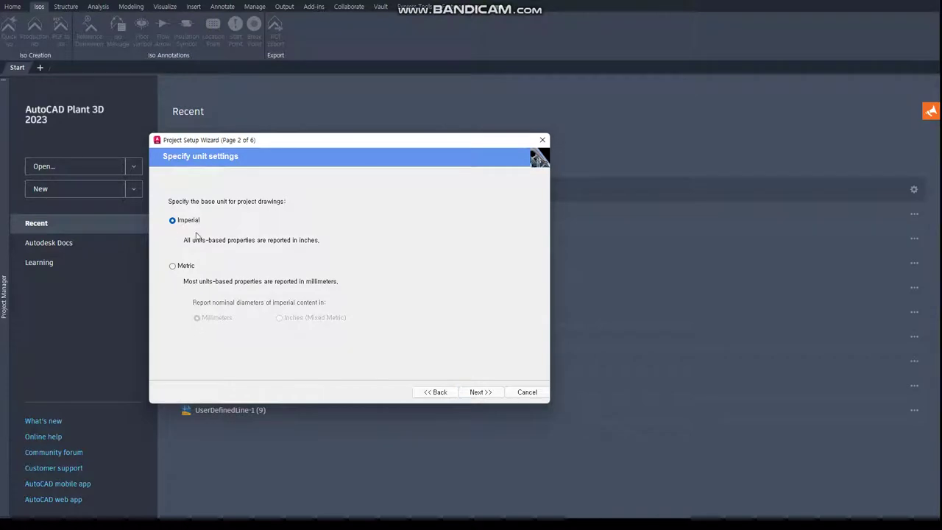
pyautogui.click(474, 395)
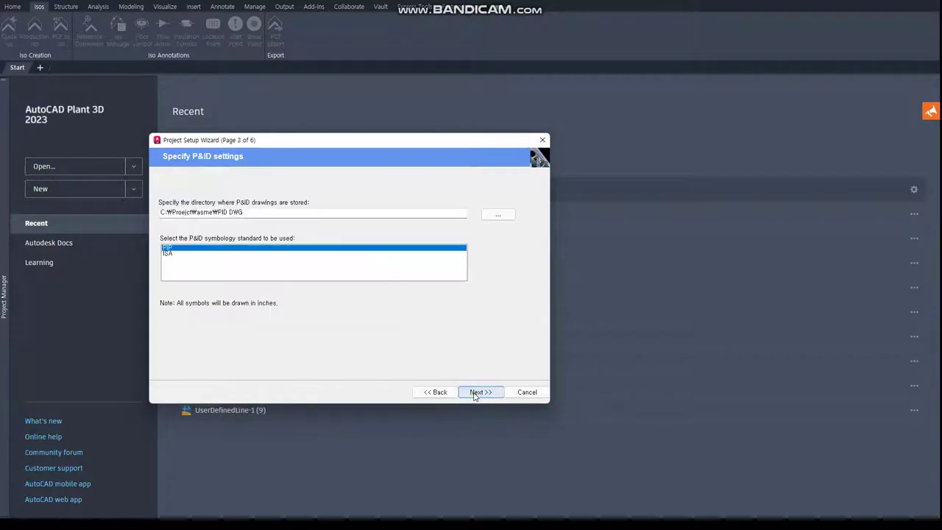
pyautogui.click(490, 392)
pyautogui.click(490, 394)
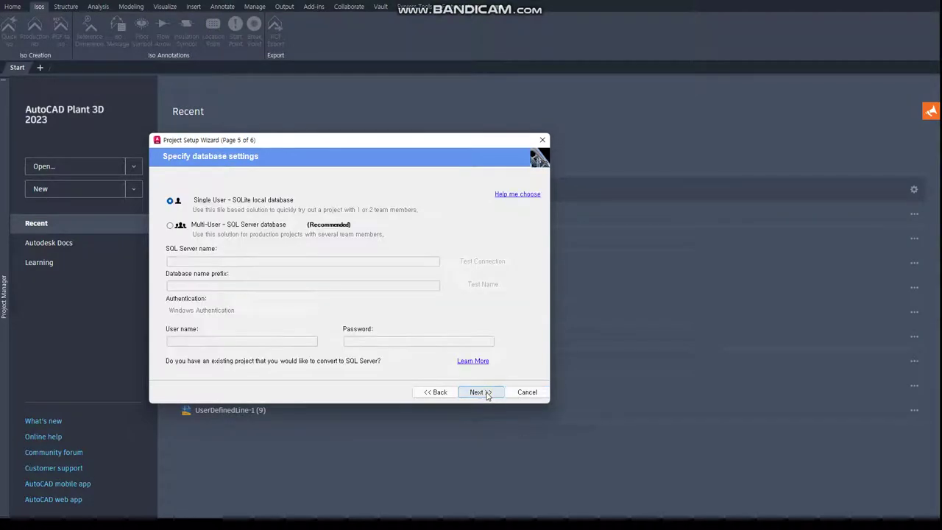
pyautogui.click(487, 394)
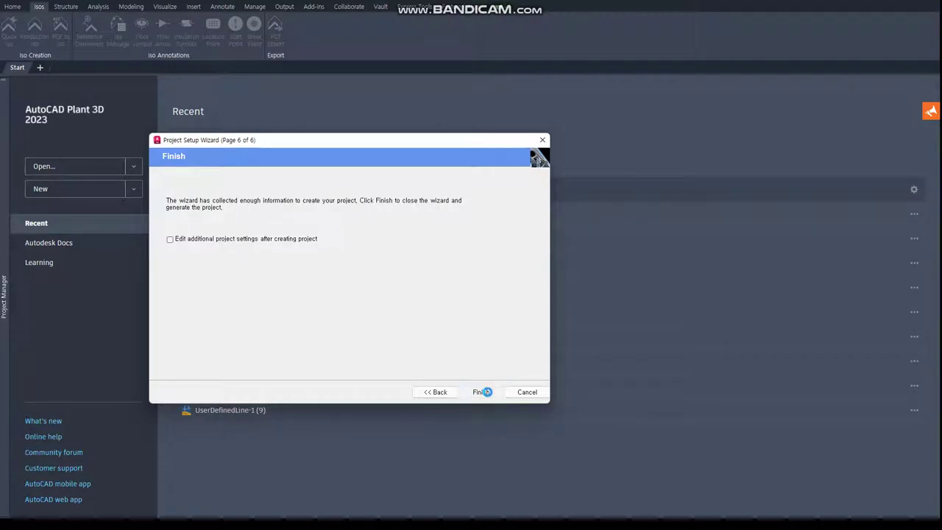
pyautogui.click(480, 391)
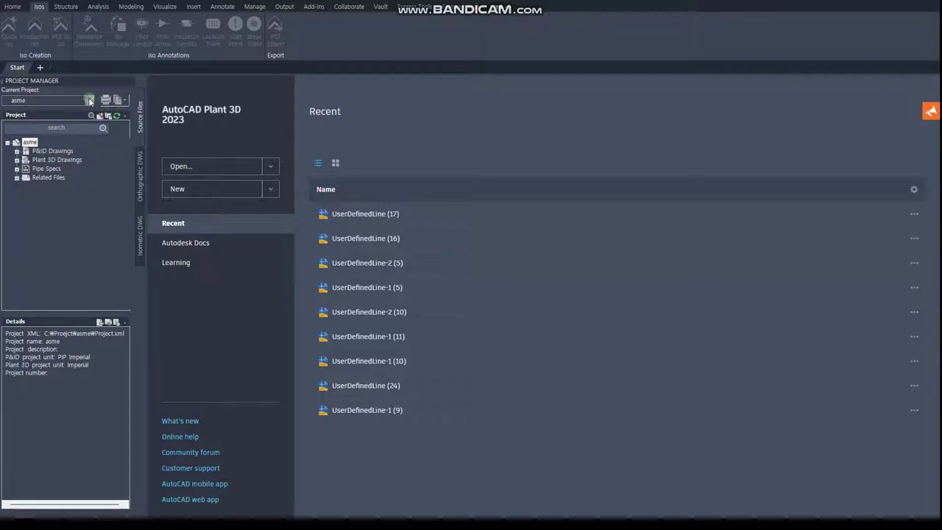
# - Close the asme project and start a new project named jis
pyautogui.rightClick(29, 143)
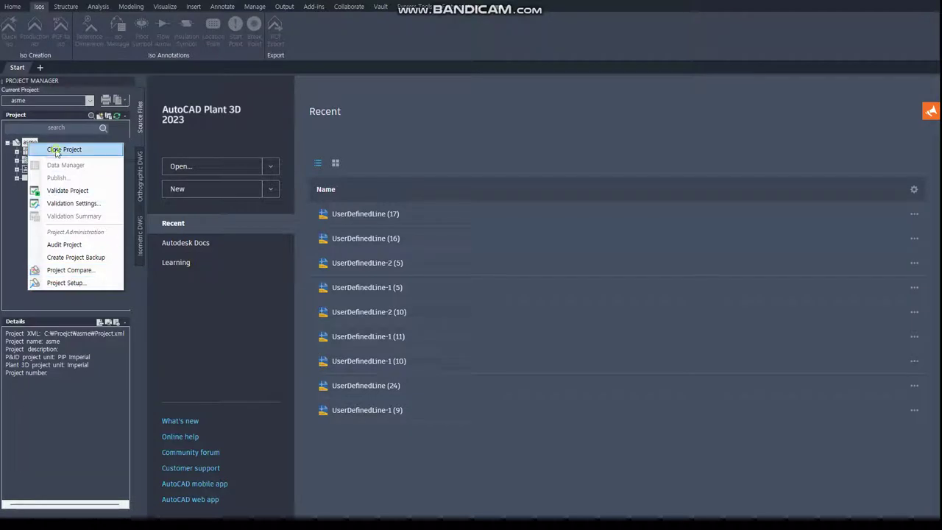
pyautogui.click(56, 150)
pyautogui.click(89, 102)
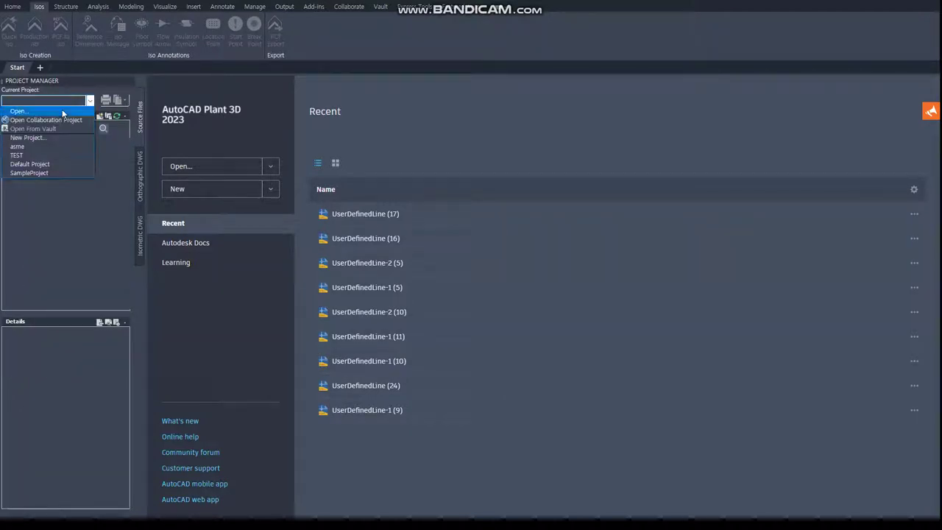
pyautogui.click(32, 141)
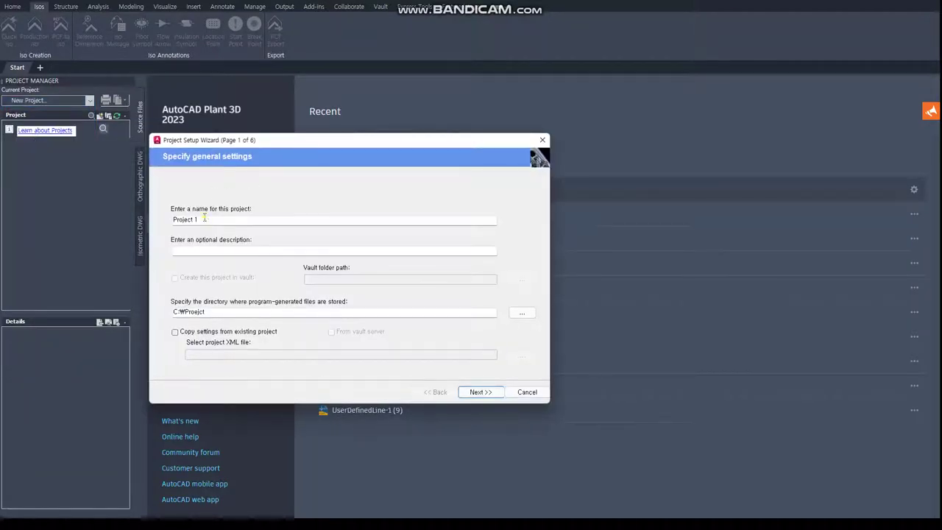
pyautogui.moveTo(213, 219); pyautogui.dragTo(167, 220)
pyautogui.write('jis')
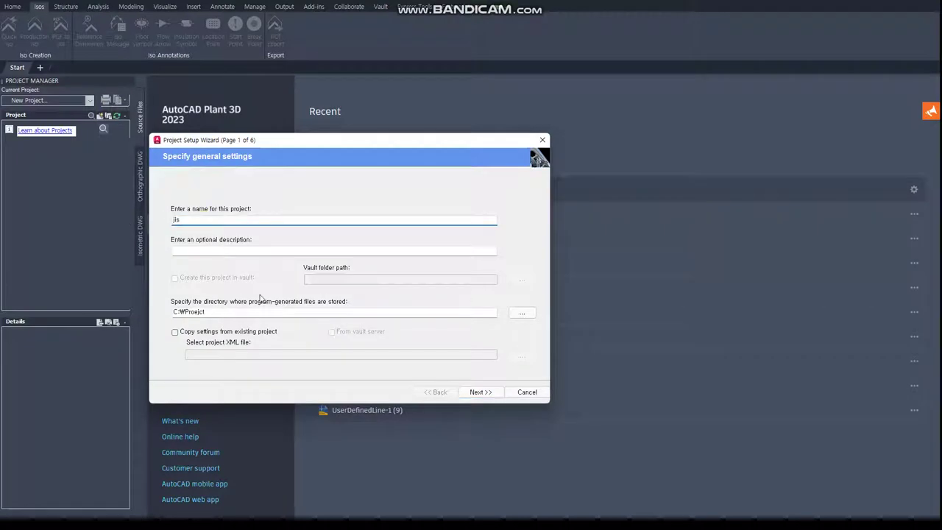
# - Set the jis project to Metric (Millimeters) units and finish the wizard
pyautogui.click(477, 393)
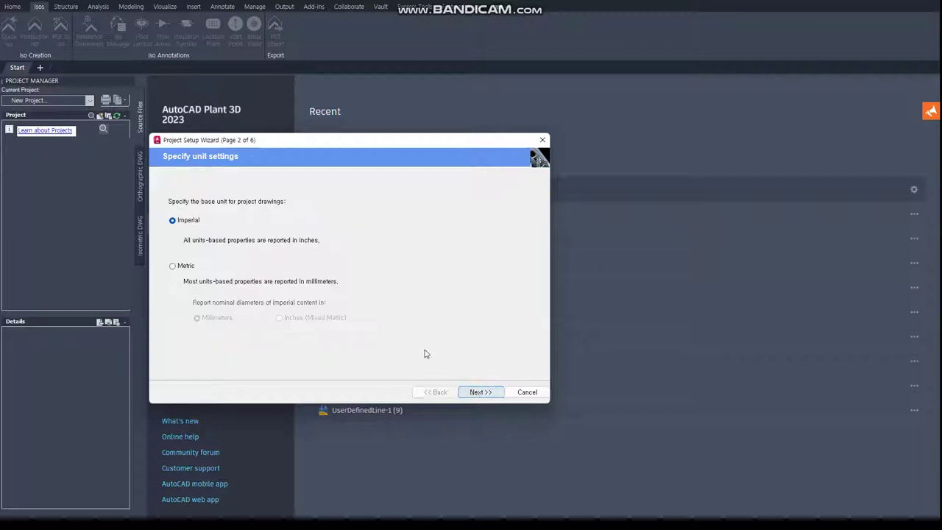
pyautogui.click(172, 267)
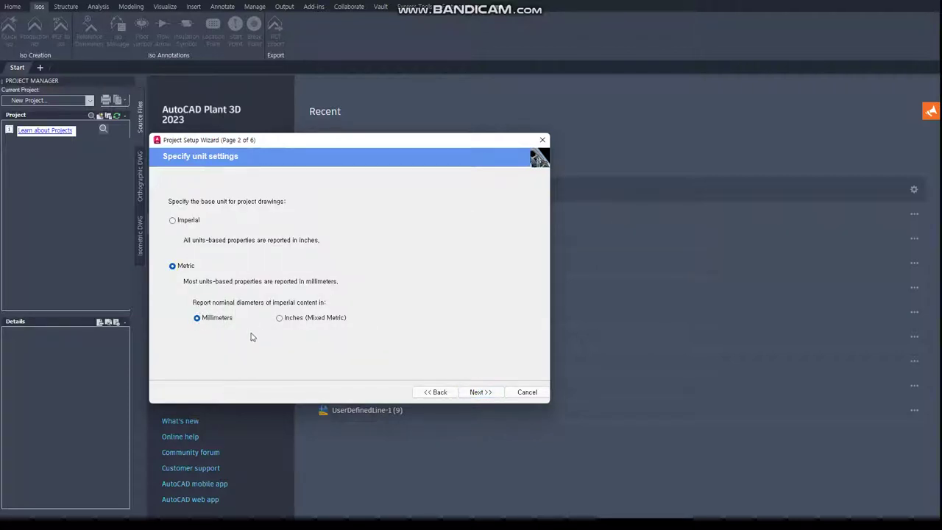
pyautogui.click(477, 392)
pyautogui.click(476, 392)
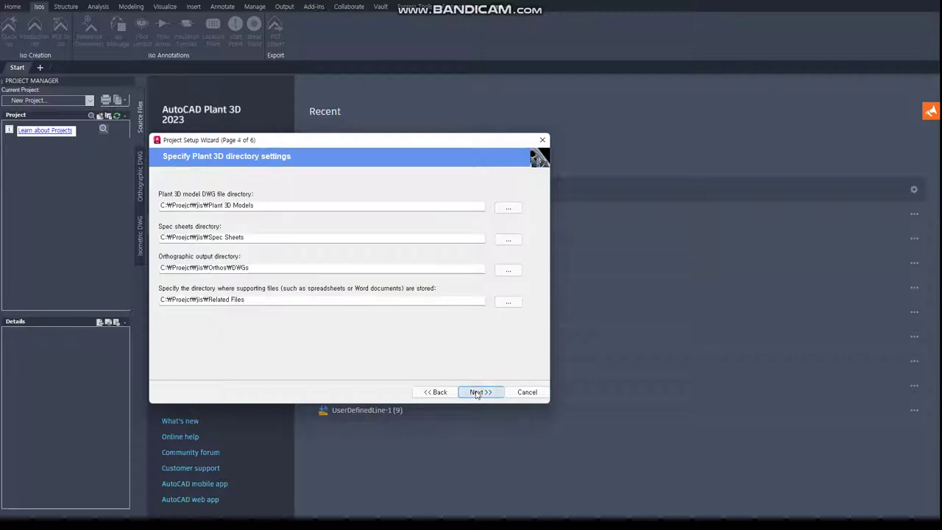
pyautogui.click(476, 392)
pyautogui.click(477, 392)
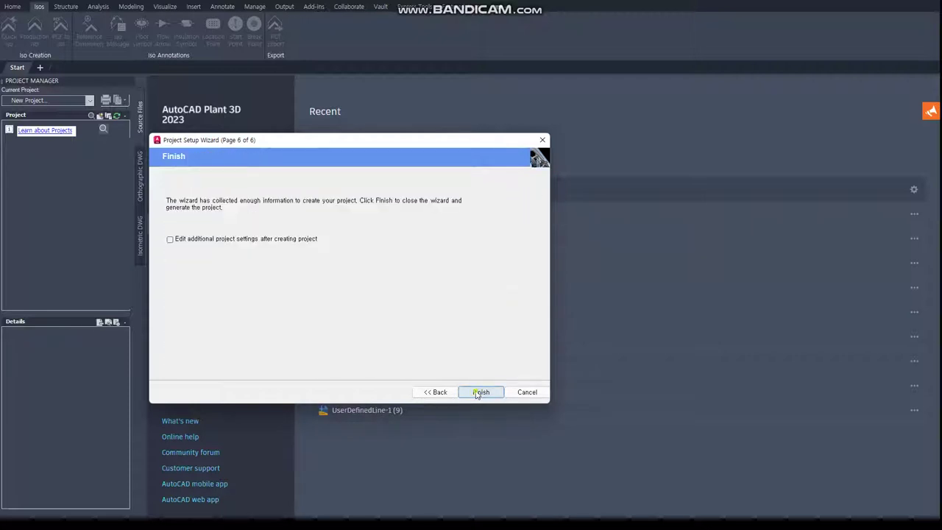
pyautogui.click(479, 392)
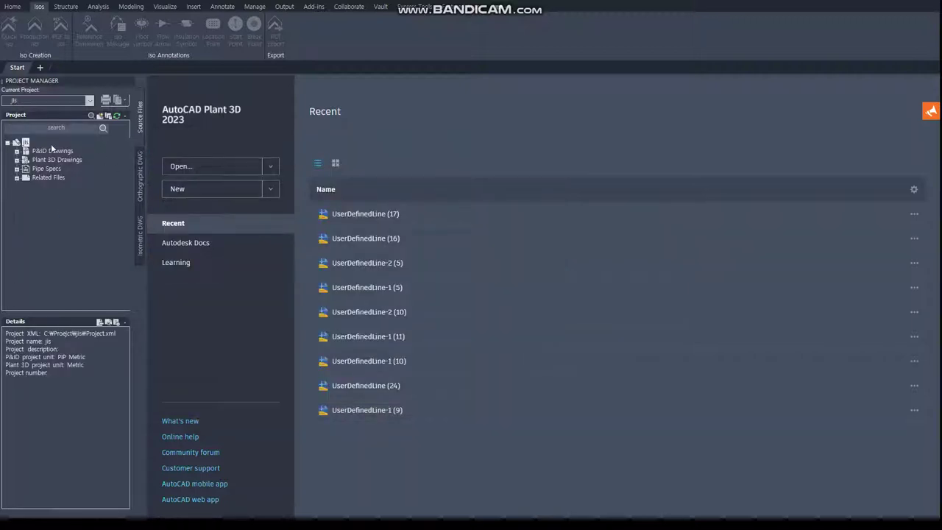
# - Start a new project named jis-inch
pyautogui.click(89, 101)
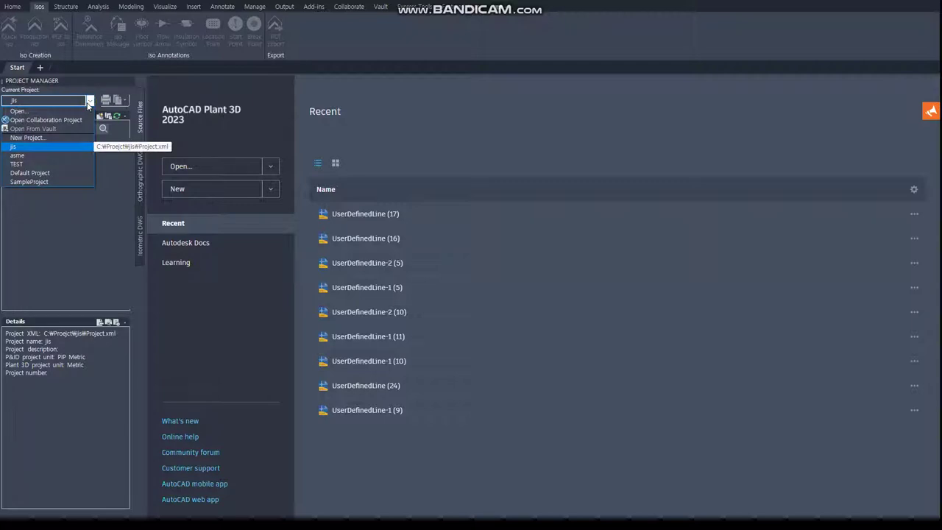
pyautogui.click(27, 138)
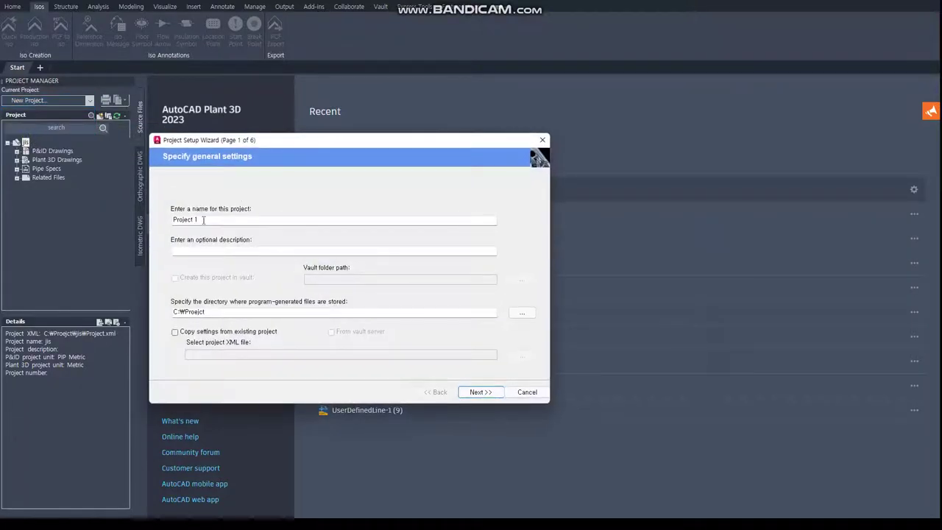
pyautogui.moveTo(209, 219); pyautogui.dragTo(146, 221)
pyautogui.write('j')
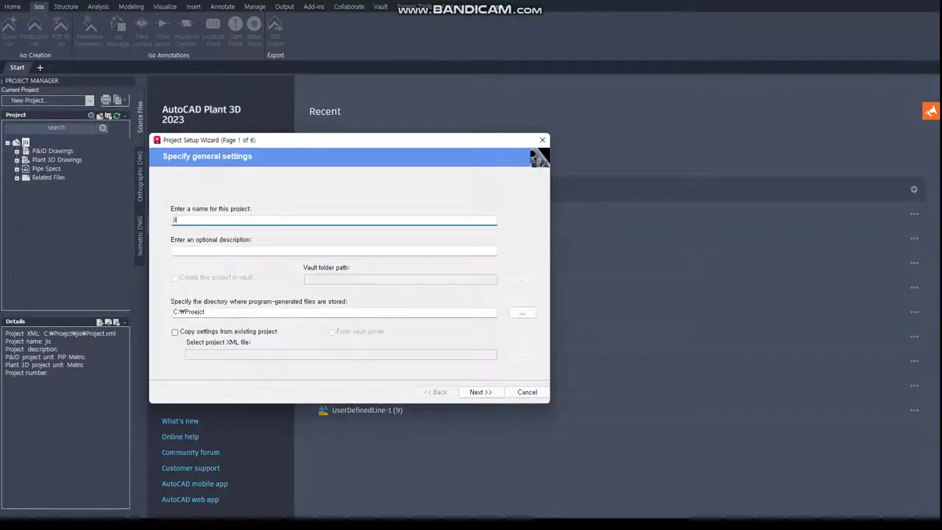
pyautogui.write('is-inch')
# - Choose Metric with Inches (Mixed Metric) units and finish the jis-inch project wizard
pyautogui.click(482, 392)
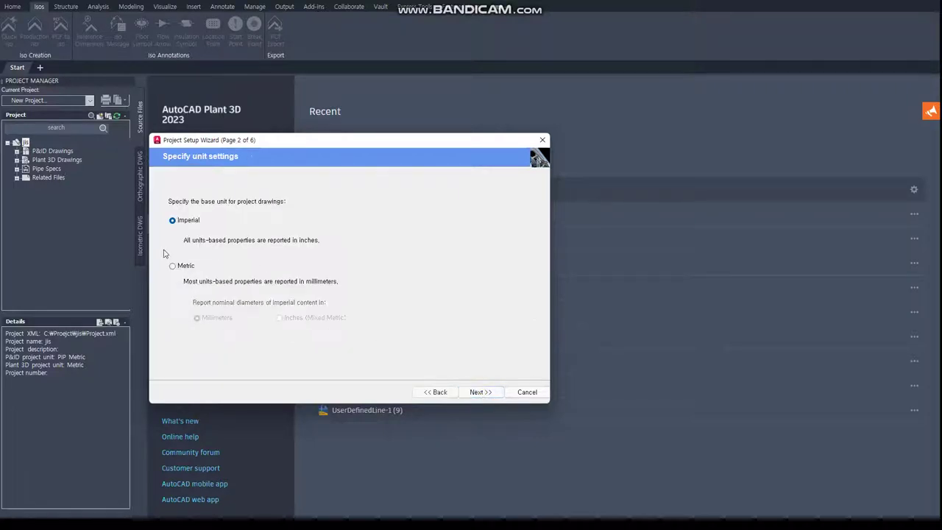
pyautogui.click(183, 265)
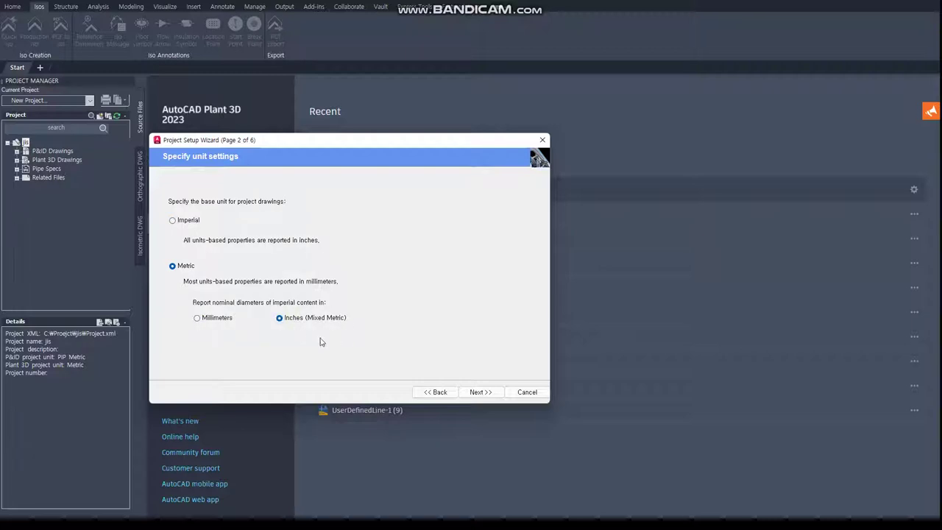
pyautogui.click(486, 393)
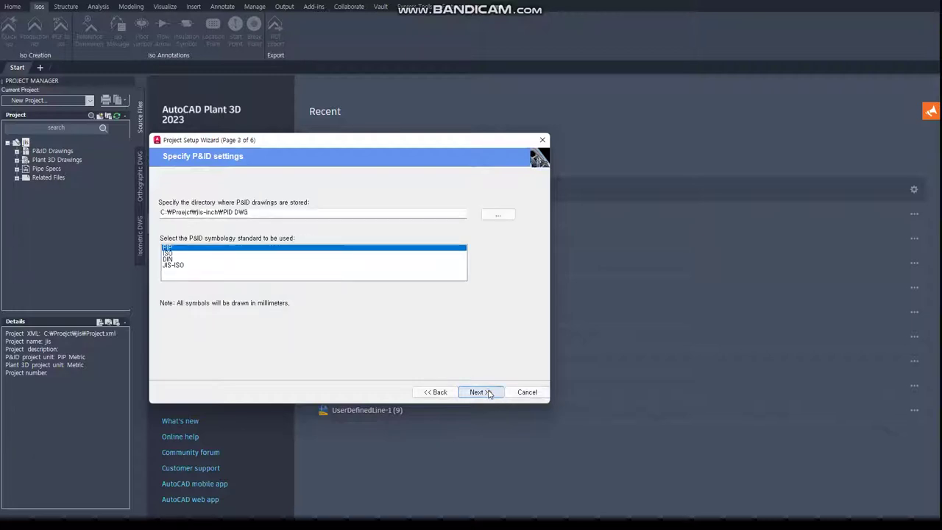
pyautogui.click(486, 392)
pyautogui.click(485, 392)
pyautogui.click(485, 392)
pyautogui.click(481, 392)
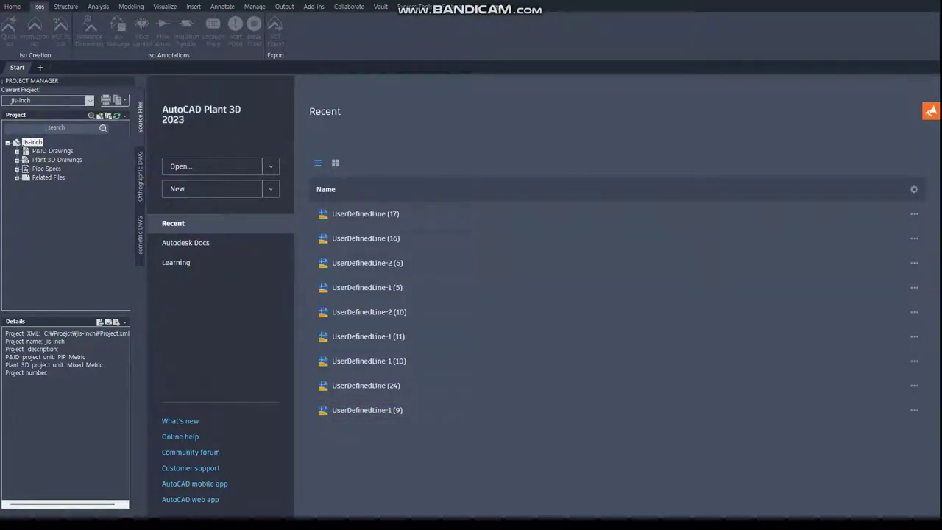
pyautogui.click(90, 101)
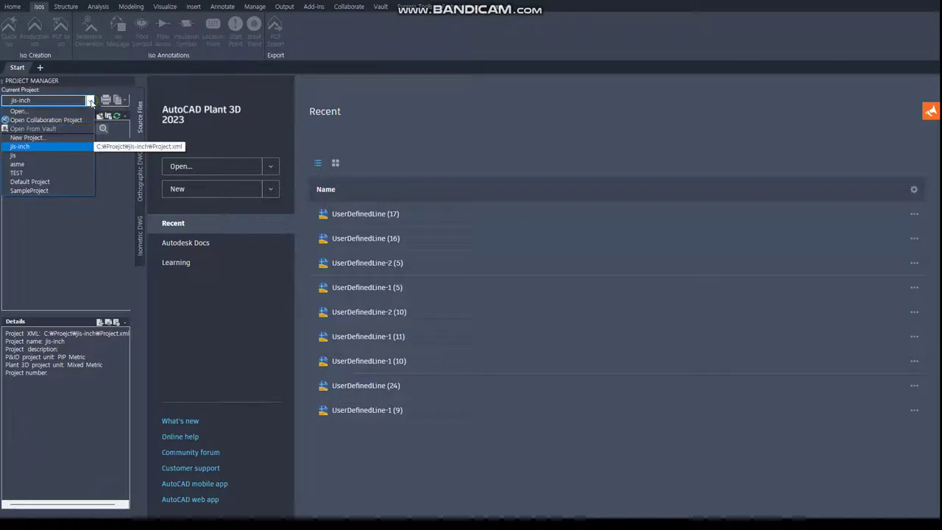
pyautogui.click(28, 164)
pyautogui.click(16, 162)
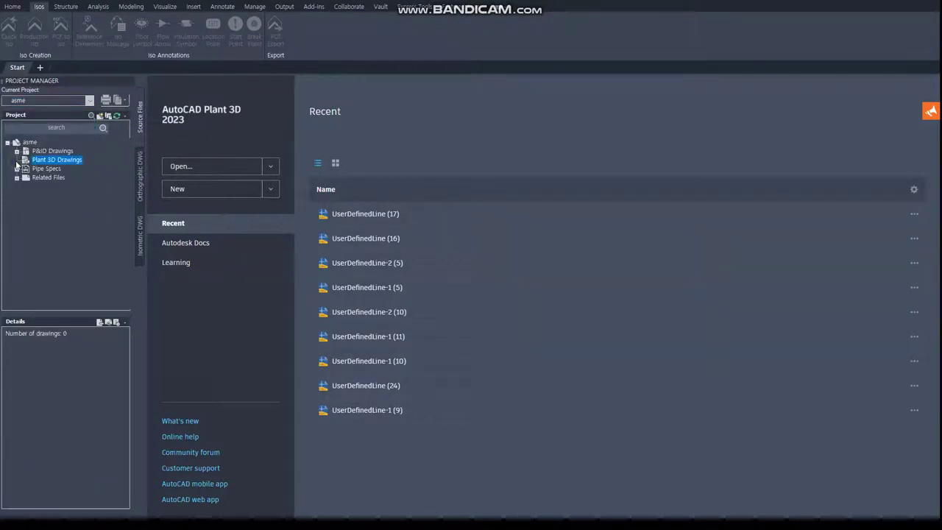
pyautogui.rightClick(34, 162)
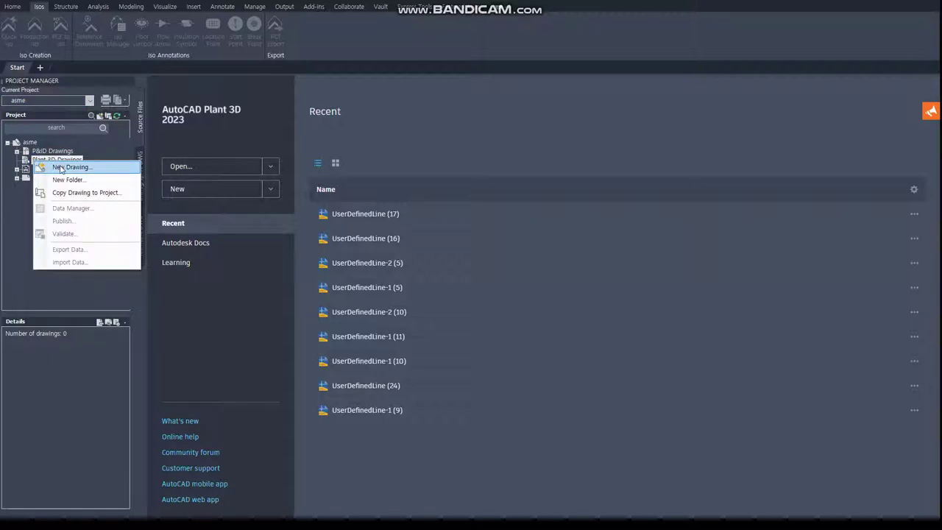
pyautogui.click(61, 168)
pyautogui.hotkey('alt', 'Tab')
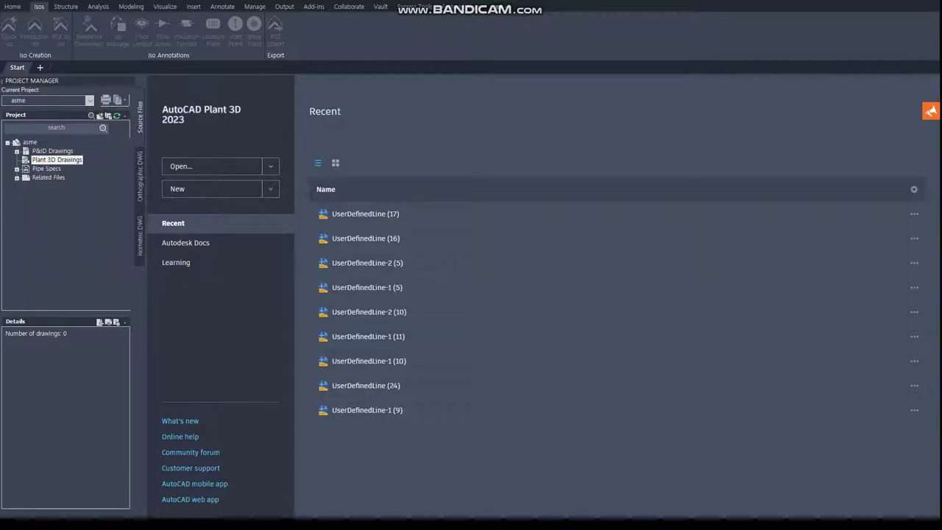
pyautogui.click(190, 323)
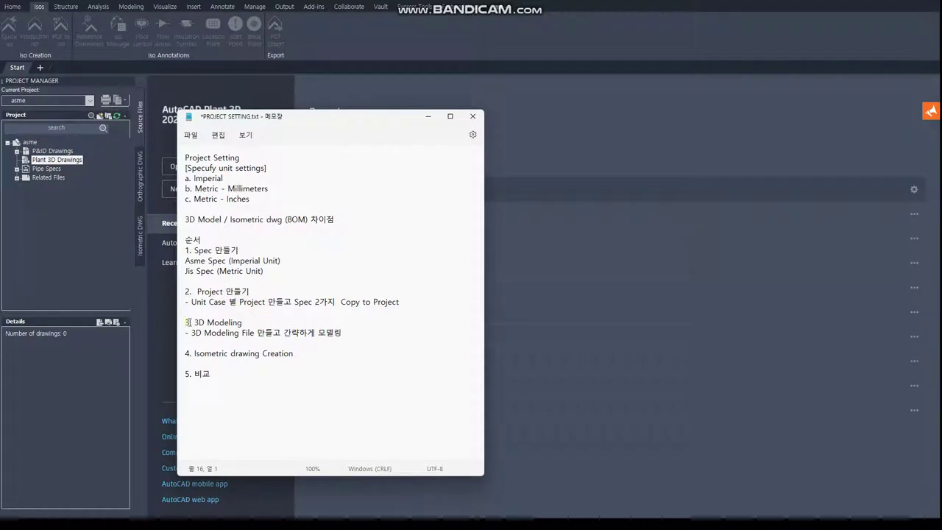
pyautogui.moveTo(185, 322); pyautogui.dragTo(345, 335)
pyautogui.click(228, 333)
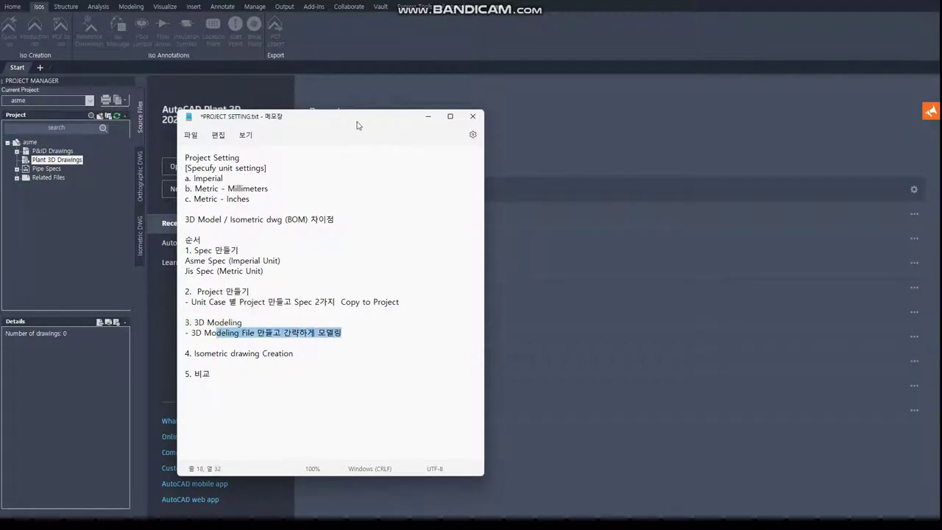
pyautogui.hotkey('alt', 'Tab')
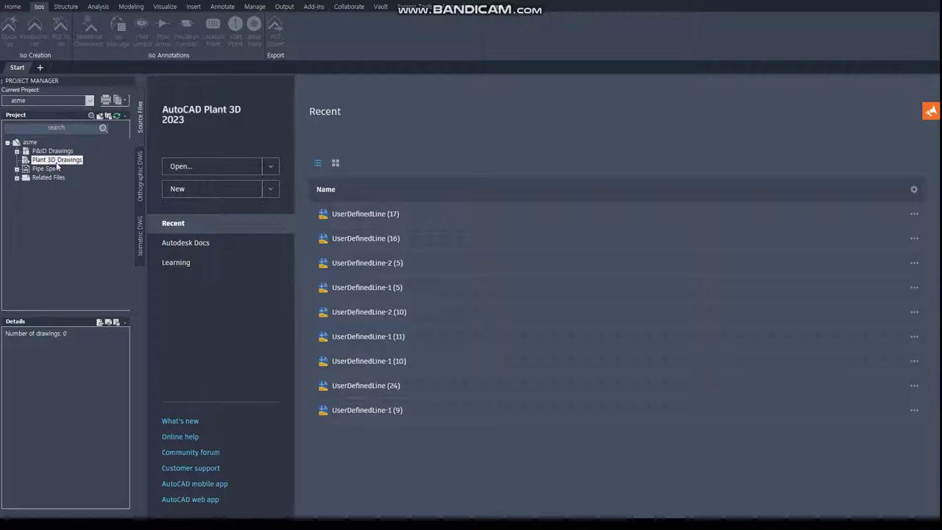
pyautogui.click(53, 160)
# - Create and open the new Plant 3D drawing asme.dwg under Plant 3D Drawings
pyautogui.rightClick(53, 160)
pyautogui.click(86, 168)
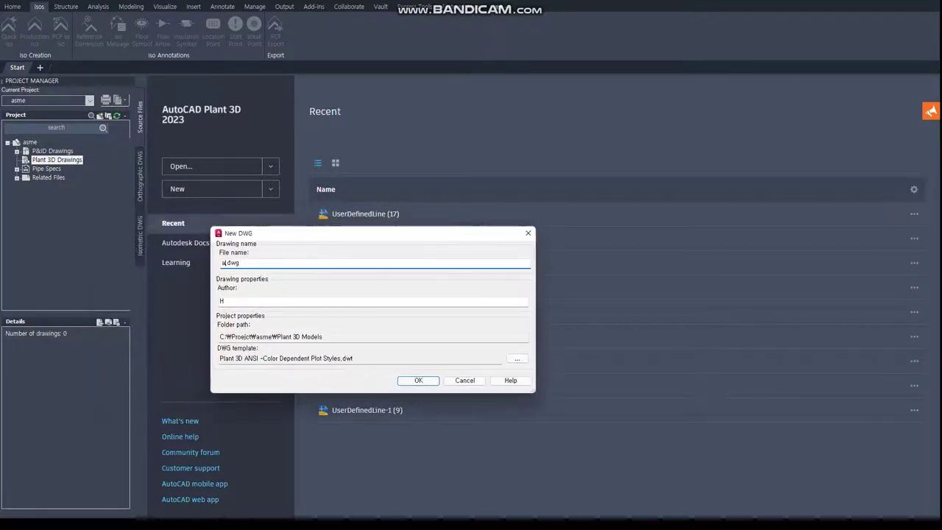
pyautogui.write('sme')
pyautogui.press('Return')
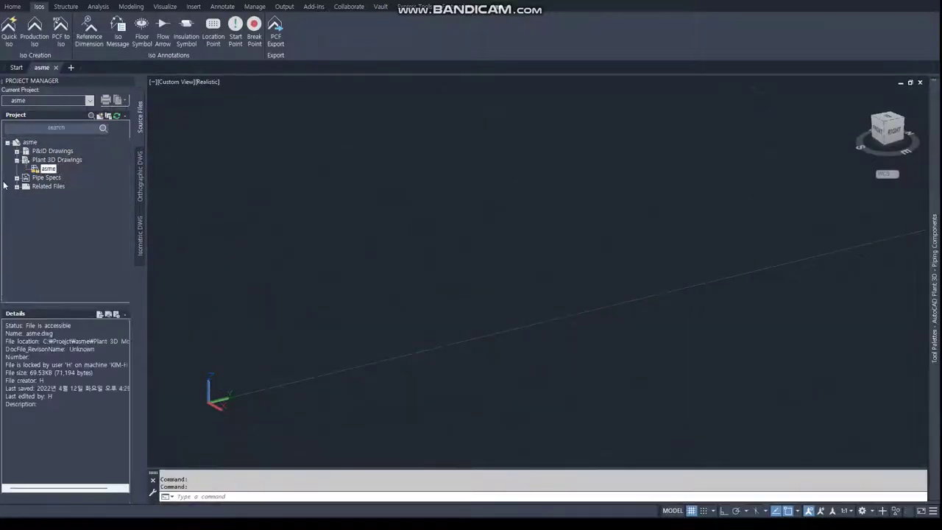
# - Copy asme.pspx and jis.pspx into the project's Pipe Specs, then browse the Home spec list
pyautogui.click(17, 179)
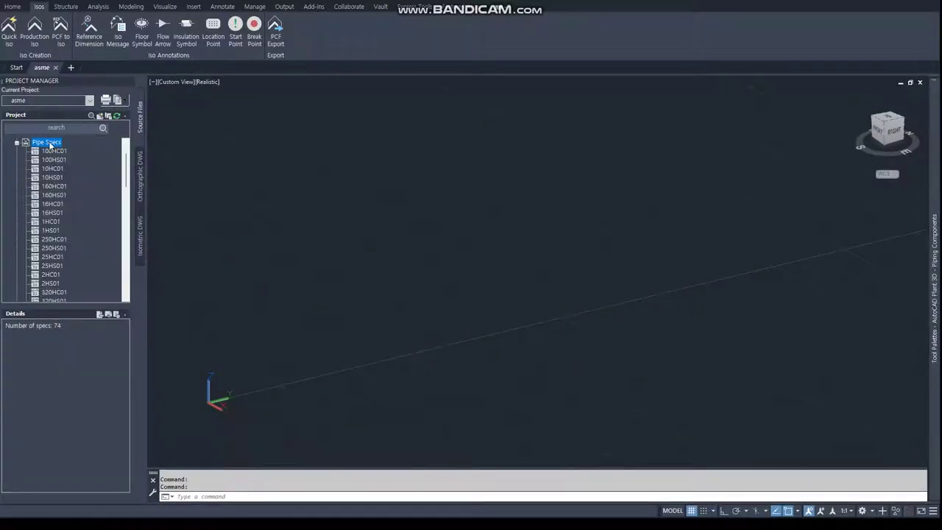
pyautogui.rightClick(50, 145)
pyautogui.click(83, 164)
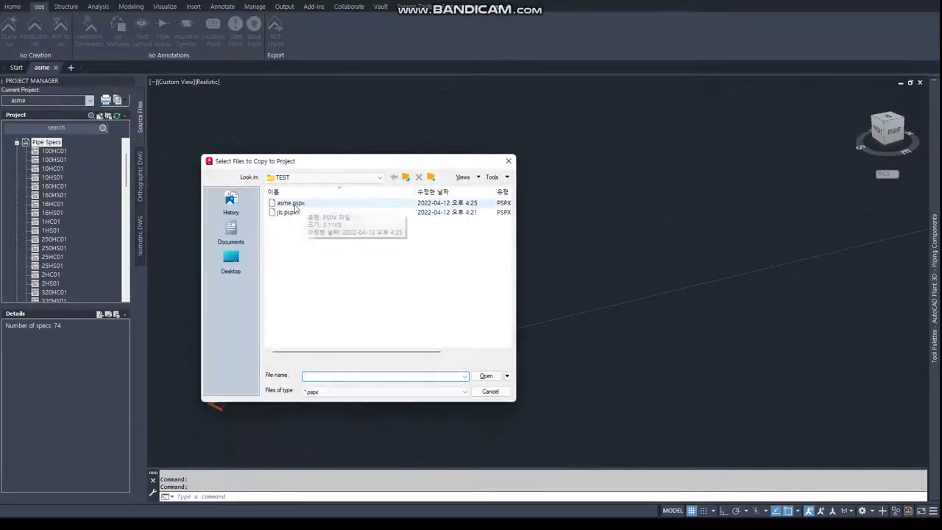
pyautogui.click(291, 203)
pyautogui.keyDown('shift'); pyautogui.click(287, 212); pyautogui.keyUp('shift')
pyautogui.click(484, 376)
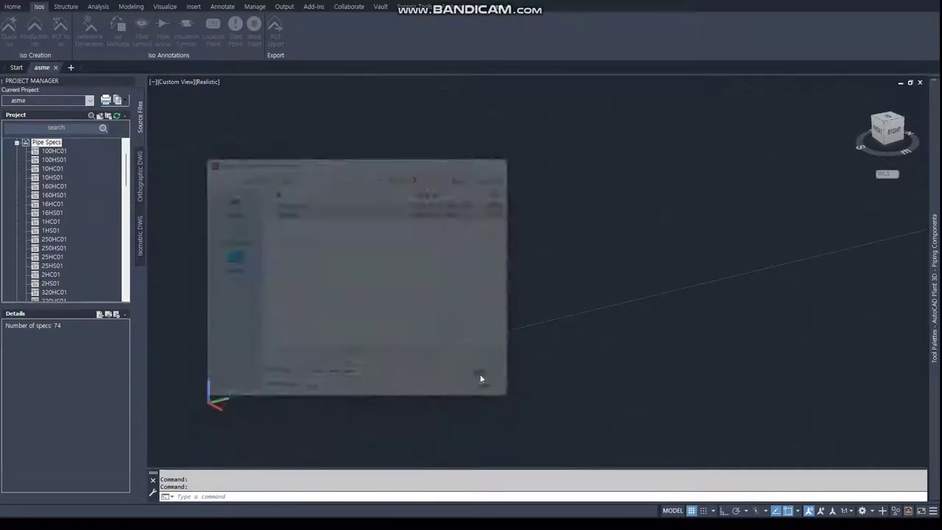
pyautogui.click(13, 7)
pyautogui.click(128, 43)
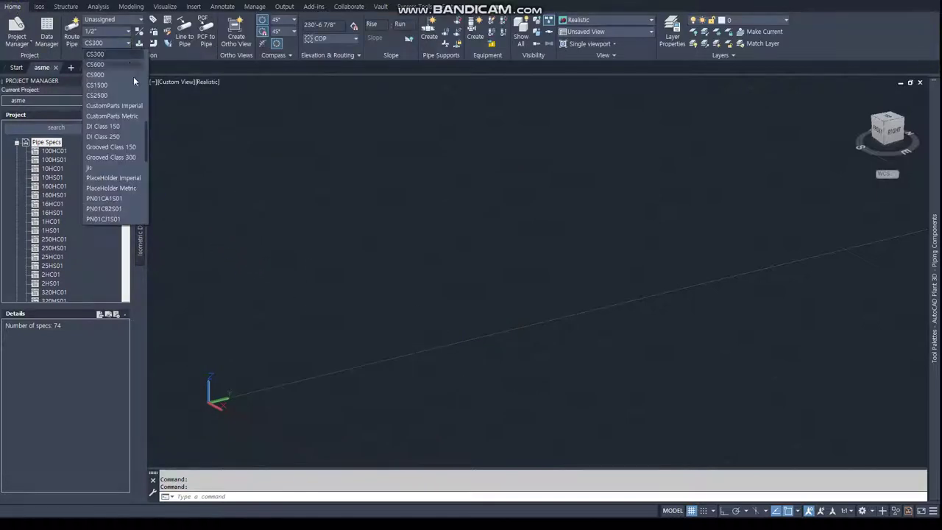
pyautogui.moveTo(147, 153)
pyautogui.mouseDown()
pyautogui.moveTo(147, 83)
pyautogui.moveTo(142, 115)
pyautogui.mouseUp()
# - Set the part insertion spec to asme and the pipe size to 10"
pyautogui.click(98, 146)
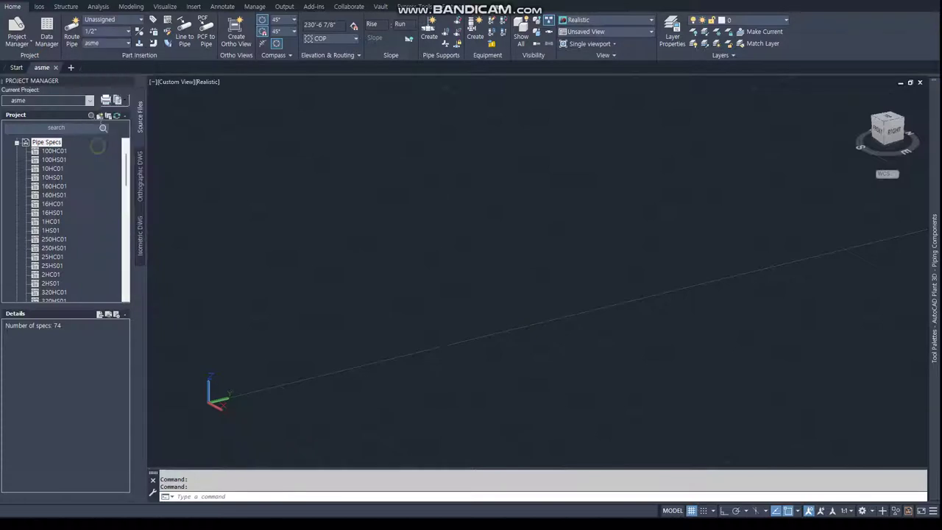
pyautogui.click(127, 33)
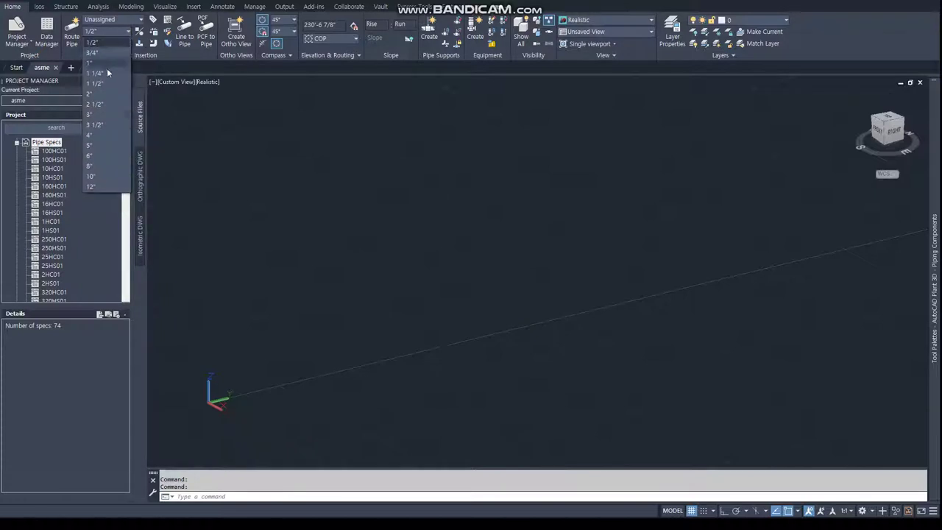
pyautogui.click(91, 176)
# - Route a three-segment pipe with two bends through the model
pyautogui.click(70, 28)
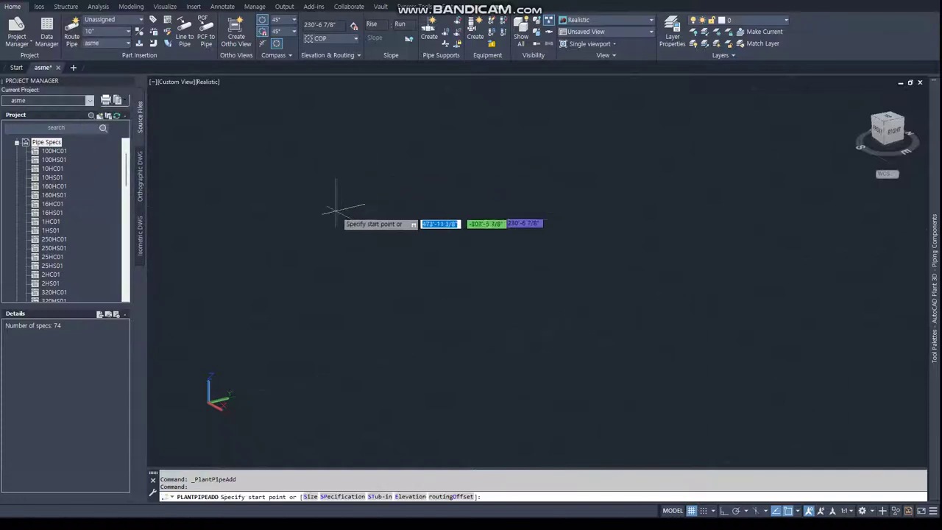
pyautogui.click(256, 251)
pyautogui.click(327, 235)
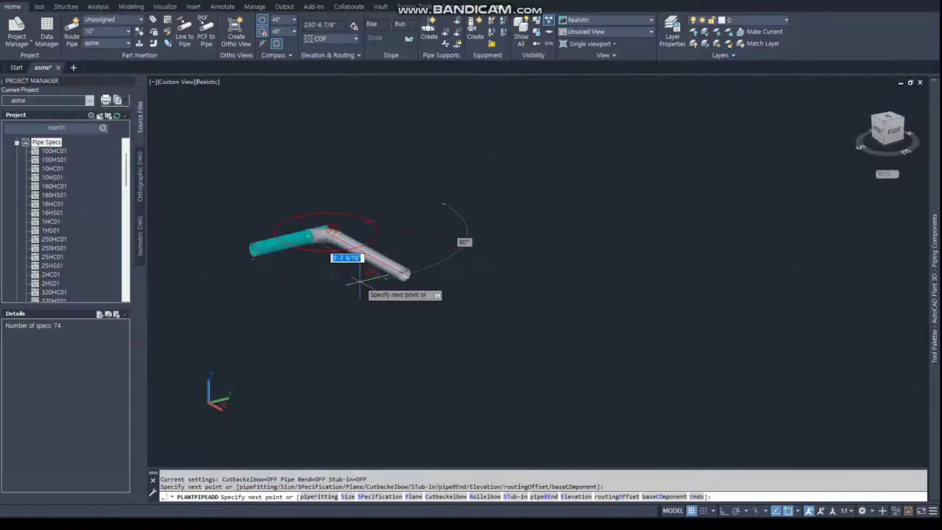
pyautogui.click(406, 272)
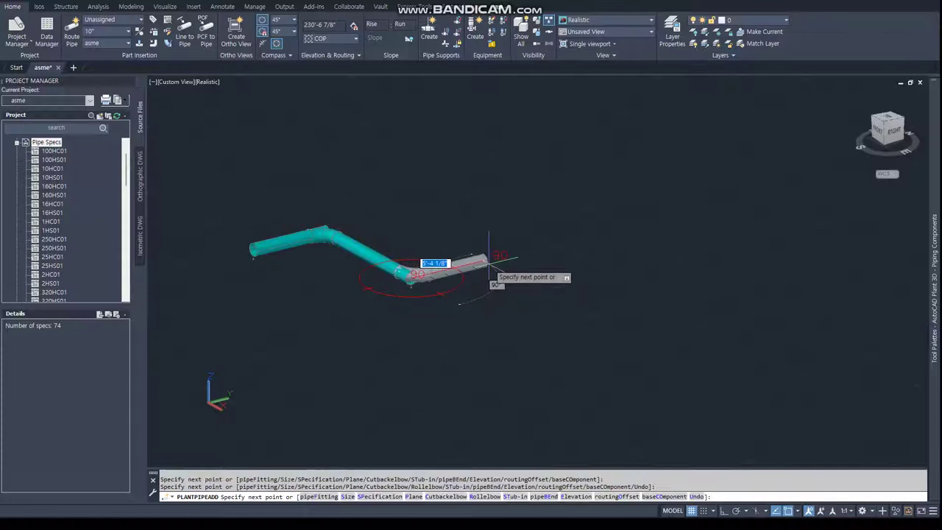
pyautogui.click(488, 259)
pyautogui.press('Escape')
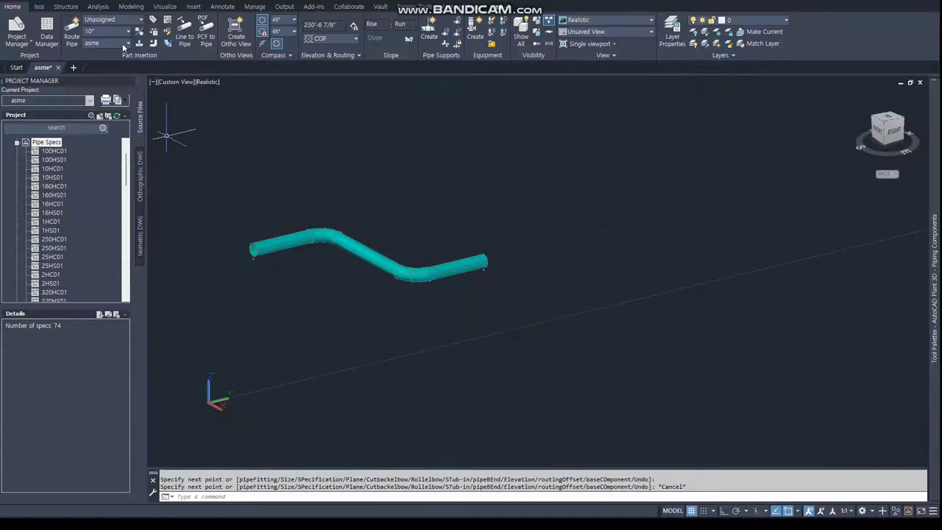
pyautogui.click(124, 44)
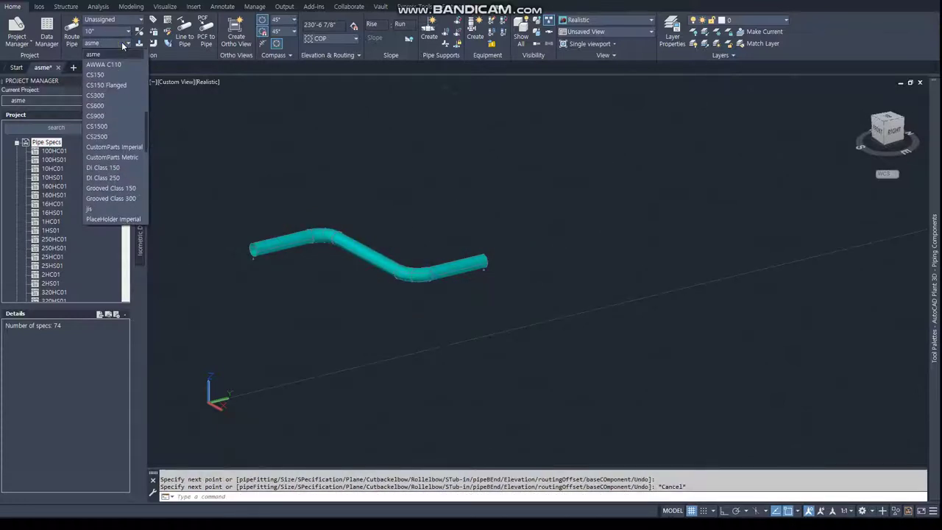
# - Switch to the jis spec and extend the pipe from its open end by 8, then one more bend
pyautogui.click(105, 209)
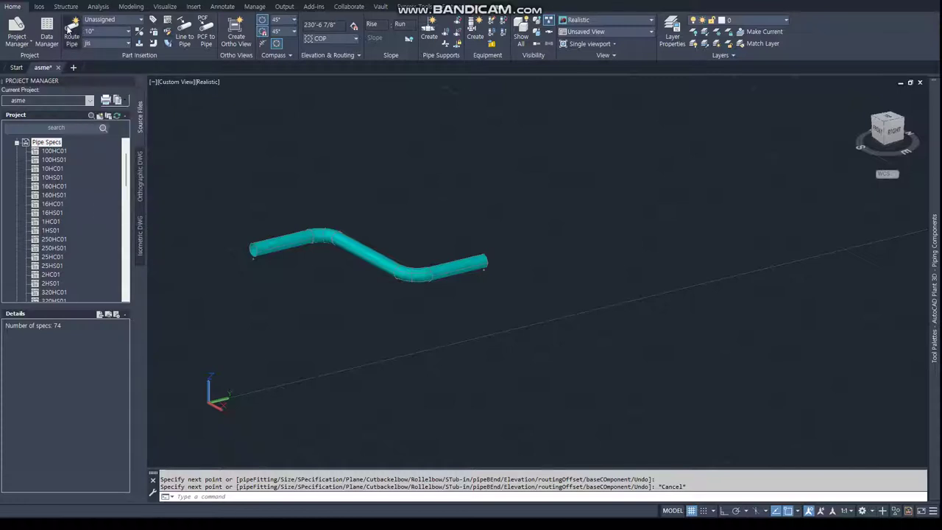
pyautogui.click(68, 28)
pyautogui.moveTo(333, 230); pyautogui.dragTo(246, 251, button='middle')
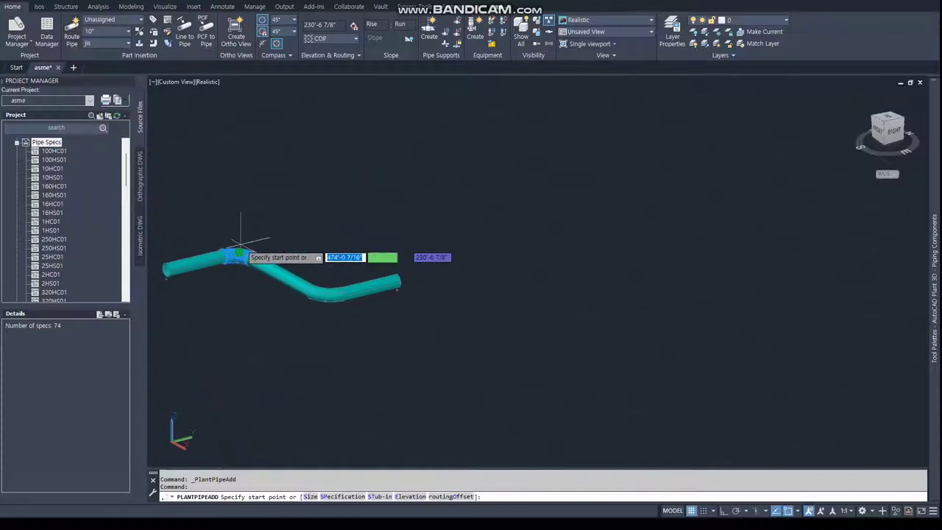
pyautogui.click(397, 280)
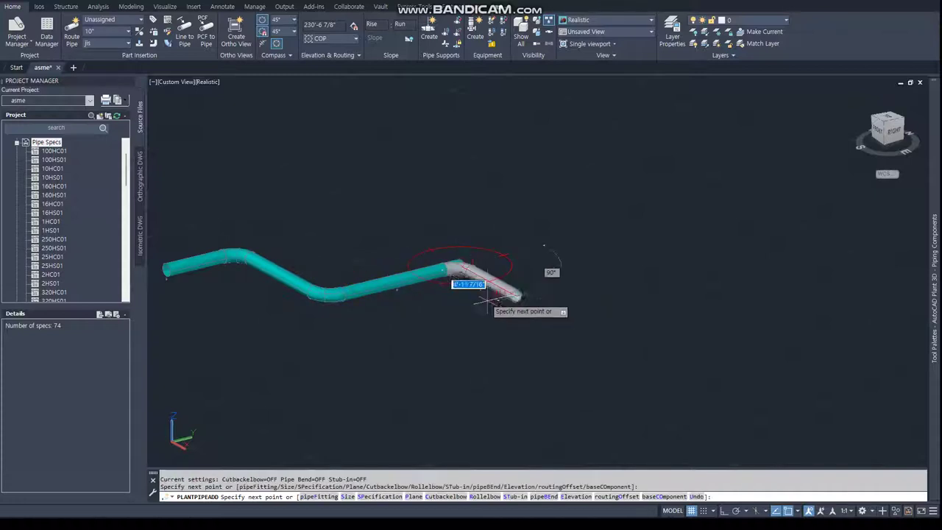
pyautogui.write('8')
pyautogui.press('Return')
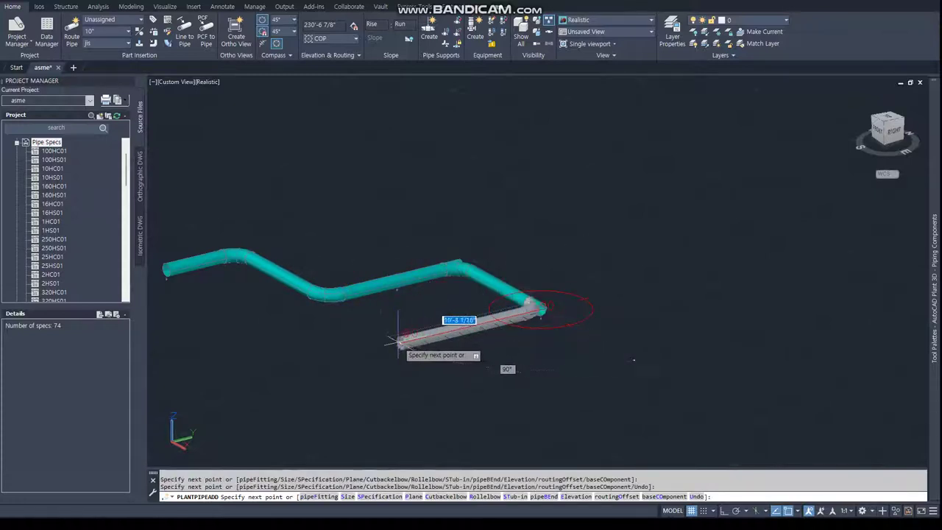
pyautogui.click(398, 393)
pyautogui.press('Escape')
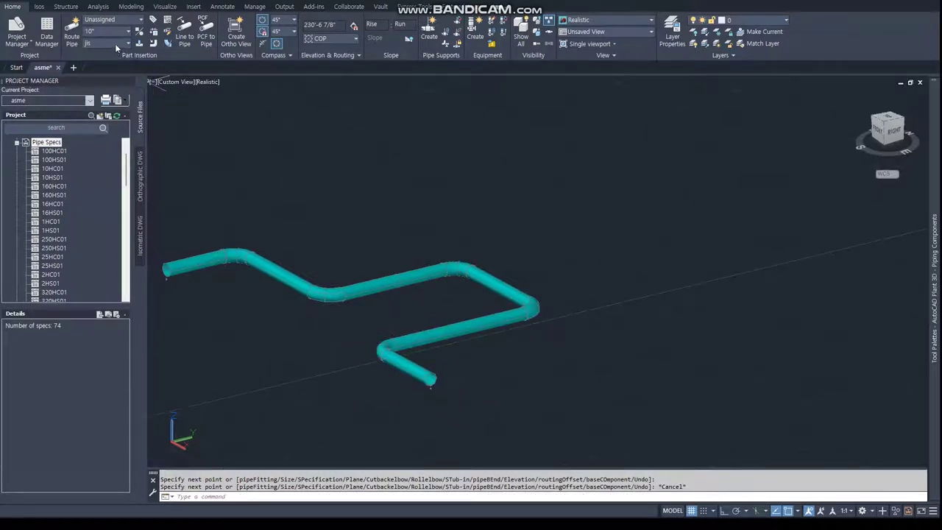
pyautogui.moveTo(933, 294)
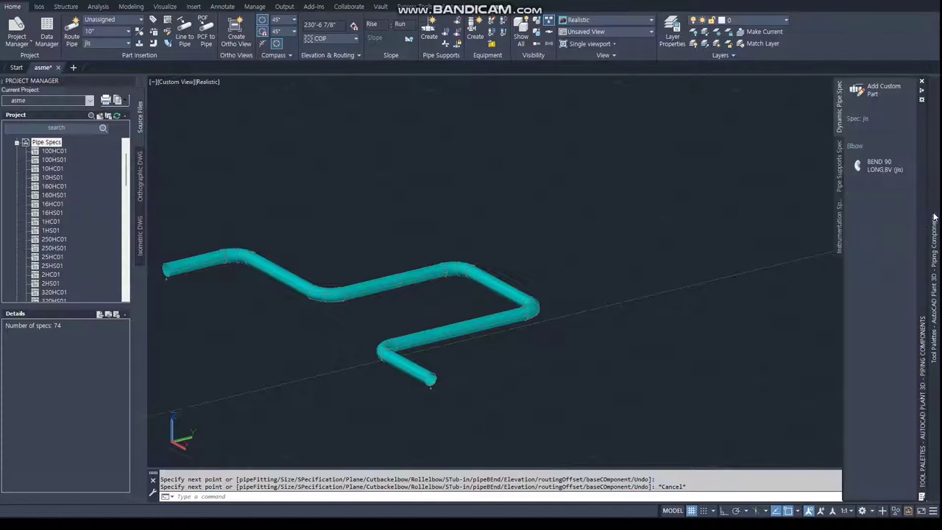
# - Insert a FLANGE WN weld-neck flange on the lower jis pipe
pyautogui.click(882, 213)
pyautogui.click(438, 332)
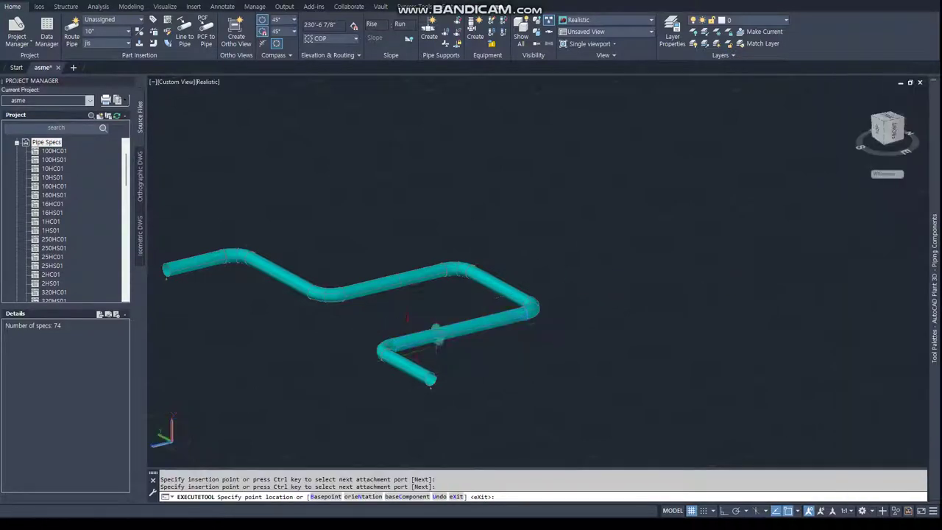
pyautogui.press('Return')
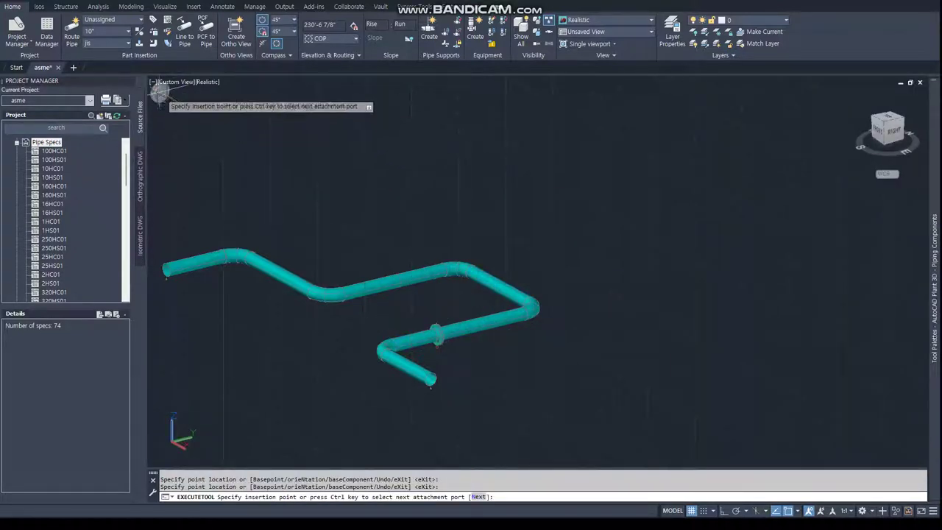
pyautogui.press('Return')
# - Switch the spec to asme and insert its 150 LB weld-neck flange on the first run
pyautogui.click(125, 43)
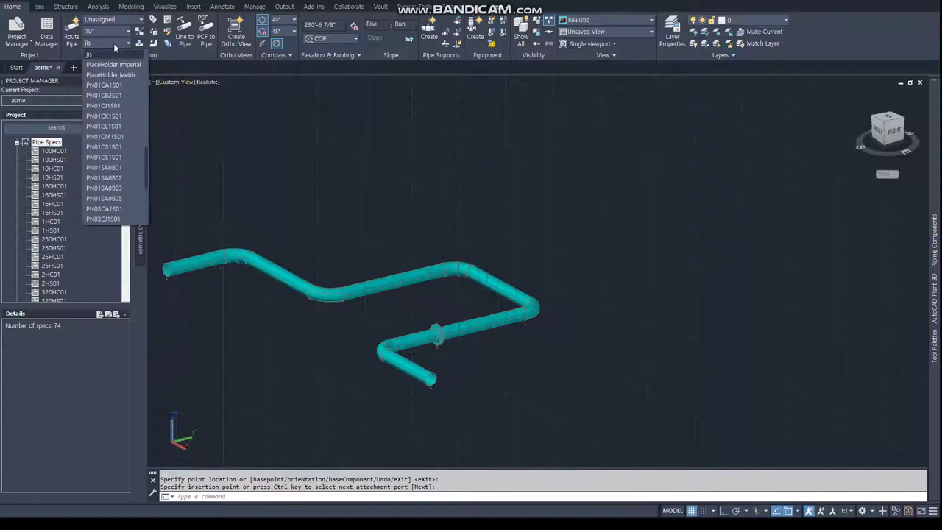
pyautogui.moveTo(147, 85)
pyautogui.mouseDown()
pyautogui.moveTo(147, 68)
pyautogui.moveTo(146, 104)
pyautogui.mouseUp()
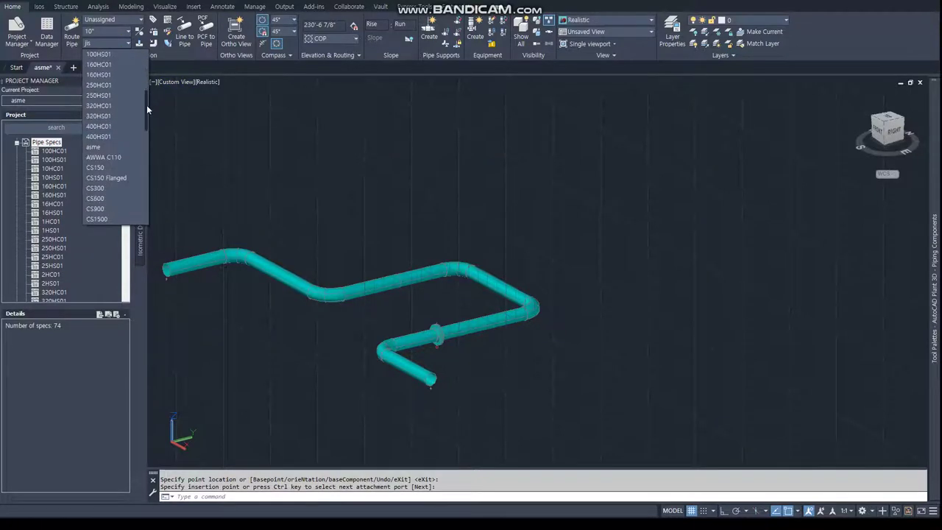
pyautogui.click(105, 152)
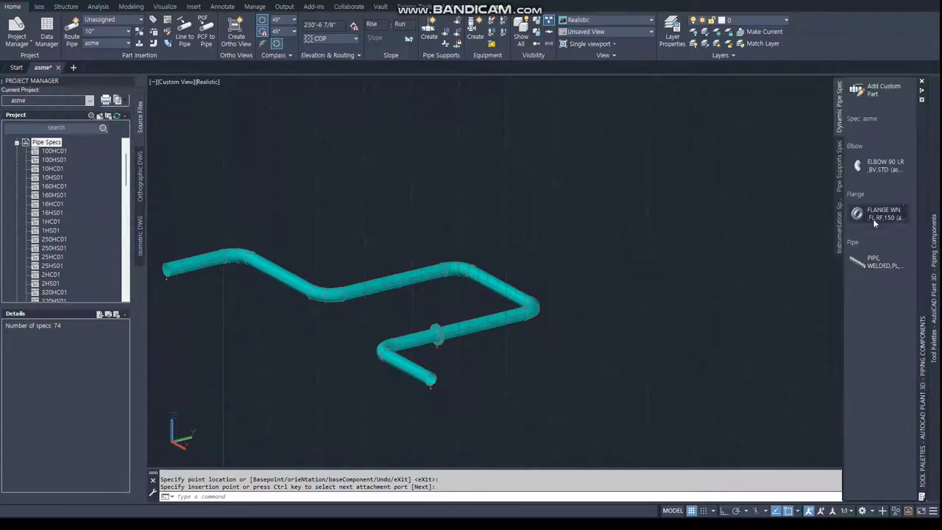
pyautogui.click(872, 217)
pyautogui.click(281, 274)
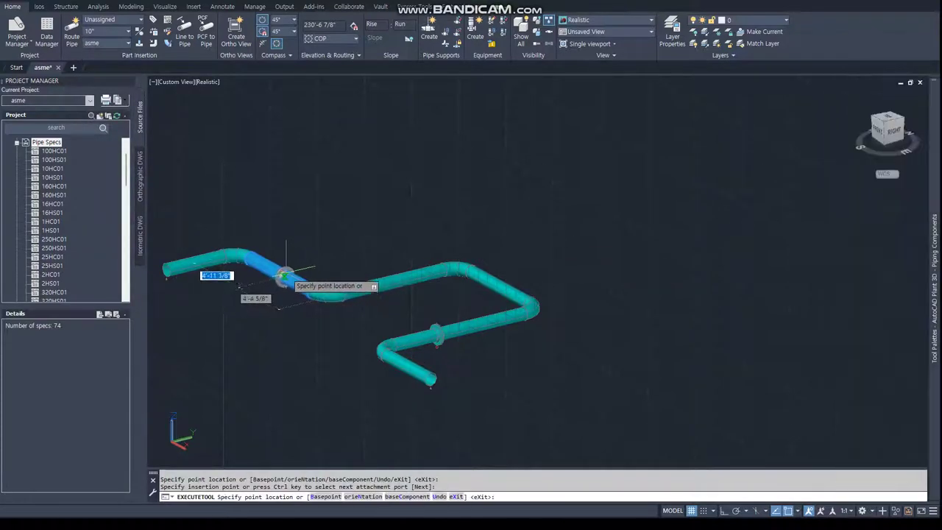
pyautogui.press('Return')
pyautogui.scroll(-5, 292, 225)
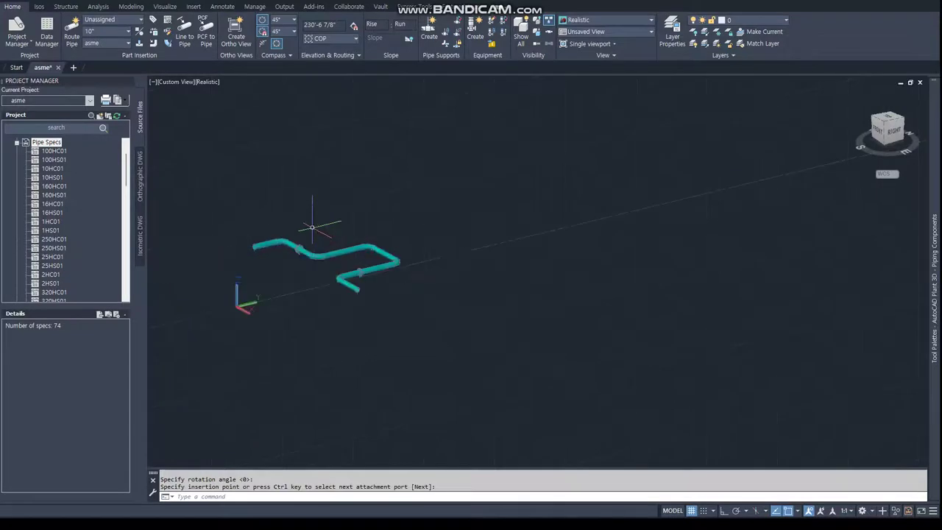
pyautogui.press('Escape')
# - Centre the view and window-select the whole pipe run
pyautogui.moveTo(317, 210); pyautogui.dragTo(395, 208, button='middle')
pyautogui.scroll(4, 400, 210)
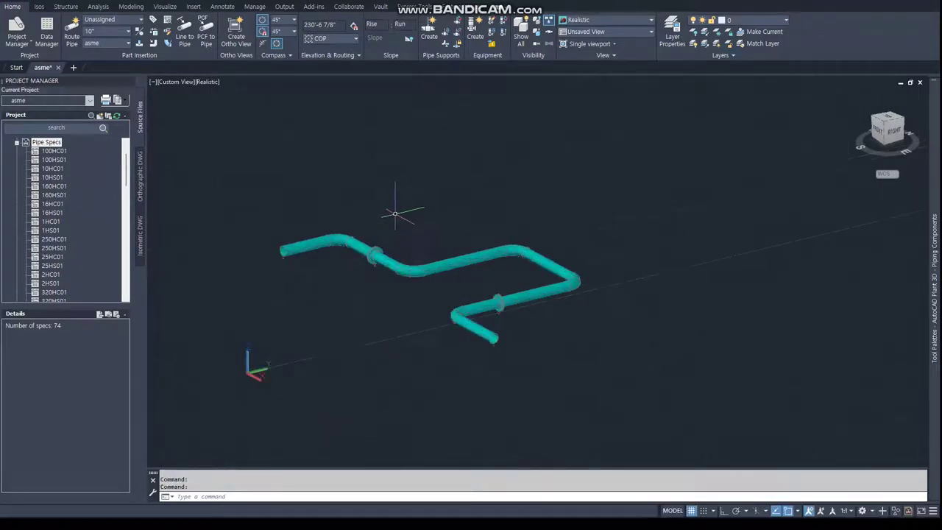
pyautogui.click(231, 190)
pyautogui.click(632, 400)
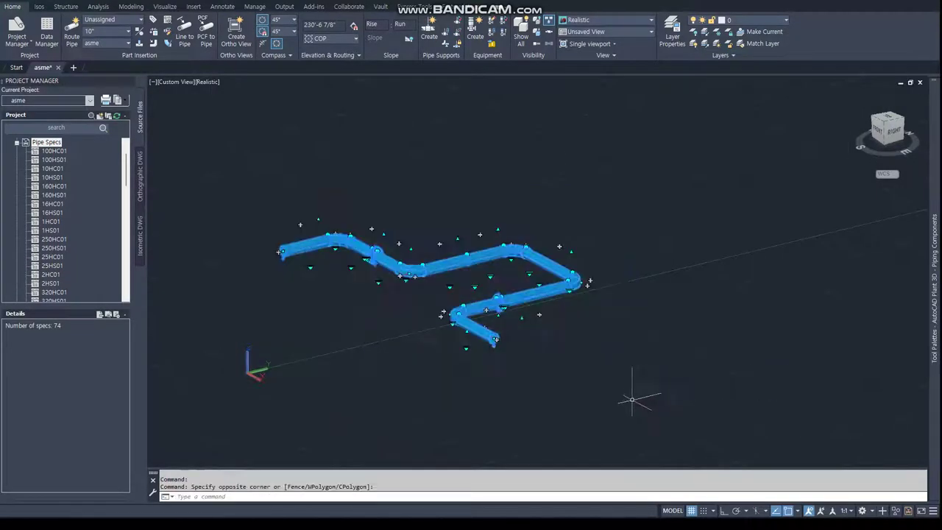
# - Set up a Quick Iso with Final_ANSI-B style and Advanced split points enabled
pyautogui.click(40, 8)
pyautogui.click(9, 33)
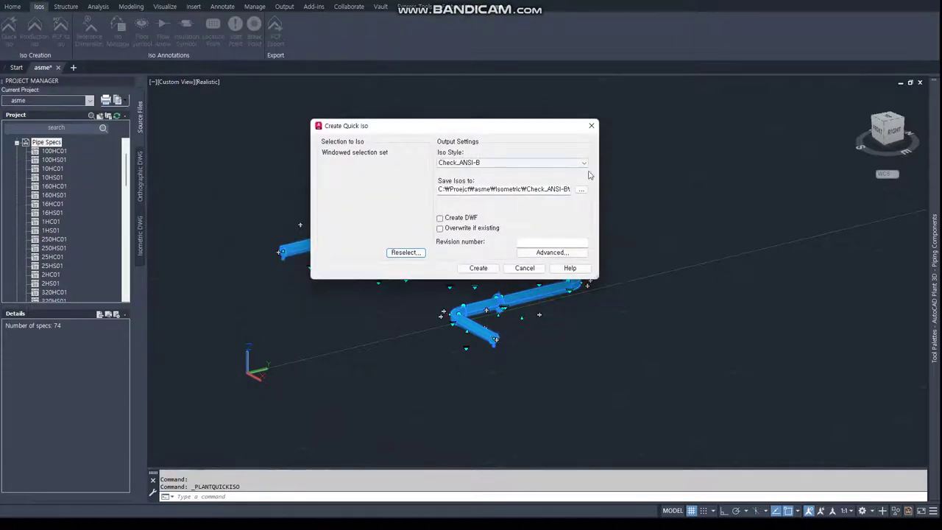
pyautogui.click(583, 162)
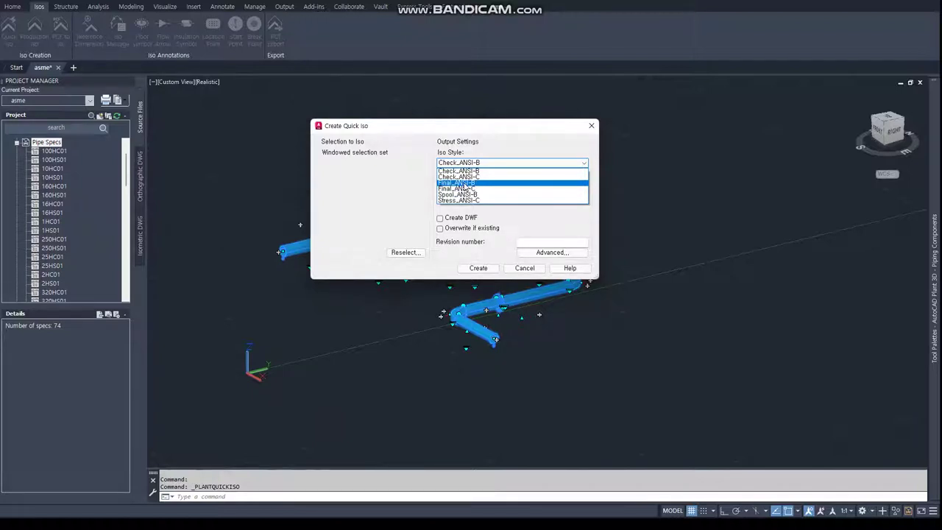
pyautogui.click(465, 183)
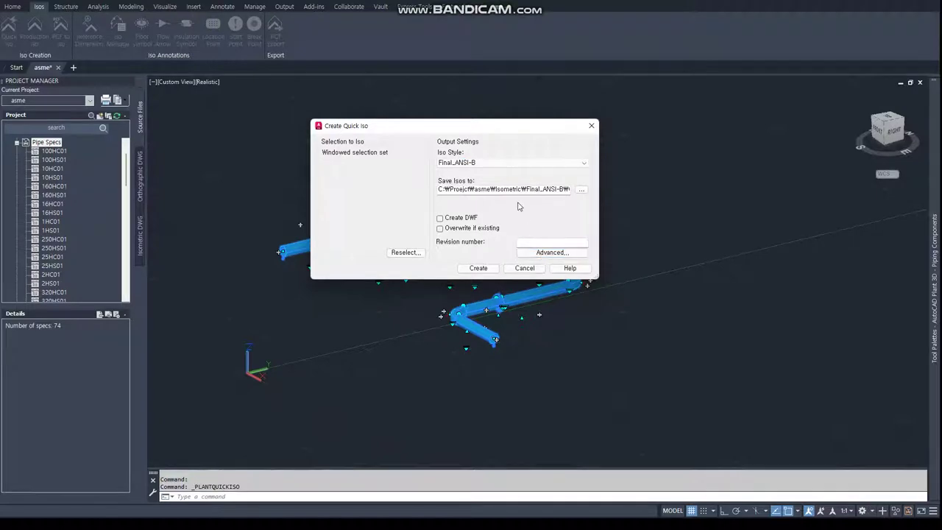
pyautogui.click(549, 252)
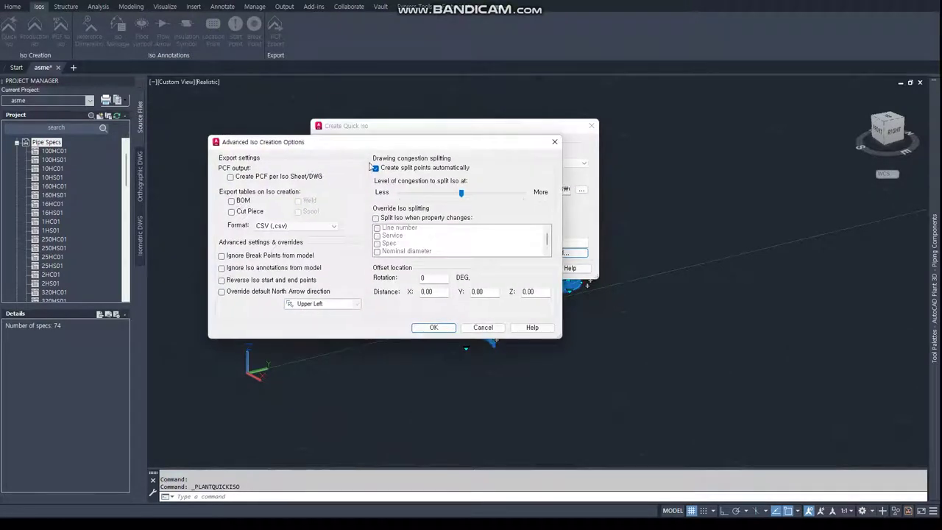
pyautogui.click(377, 168)
pyautogui.click(446, 327)
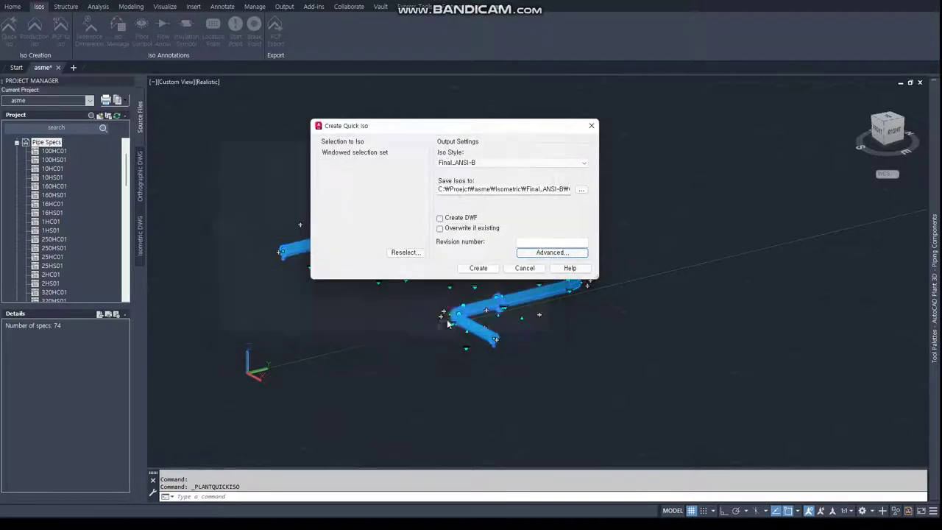
# - Create the isometric and open the resulting UserDefinedLine.dwg
pyautogui.click(478, 269)
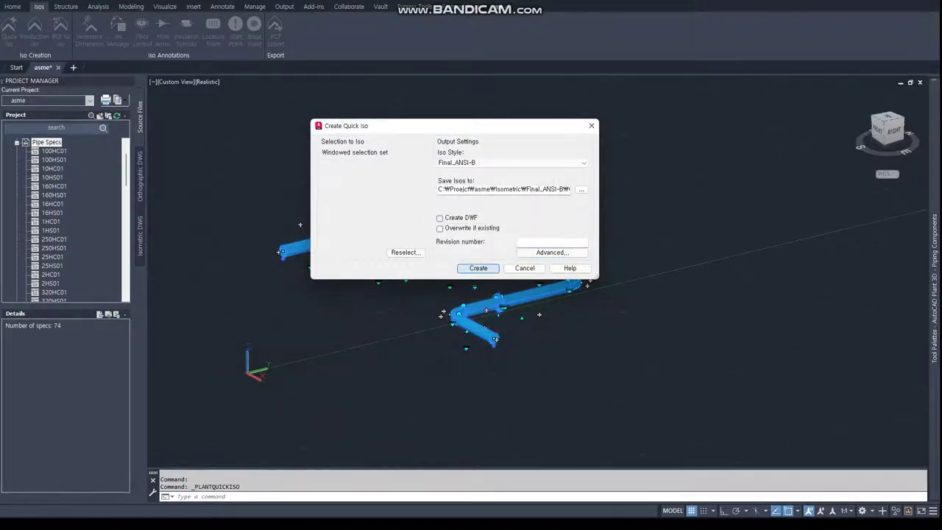
pyautogui.click(478, 268)
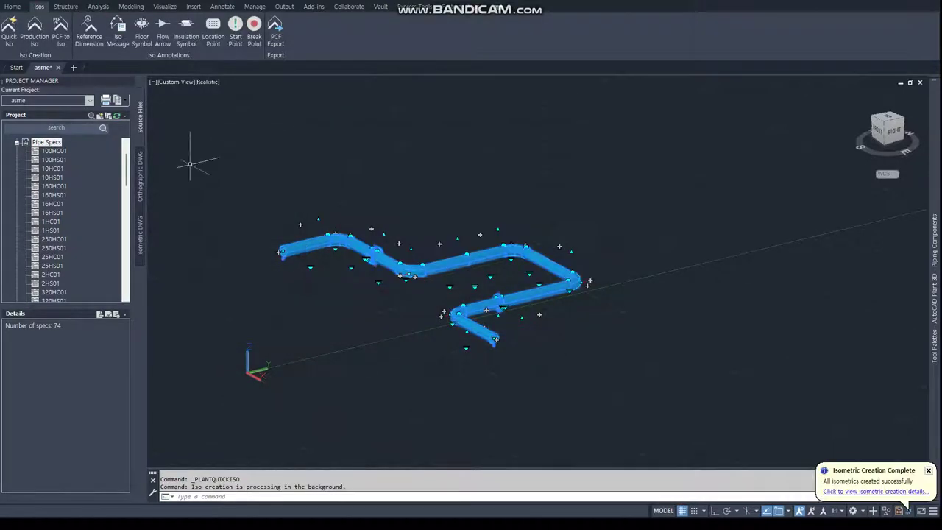
pyautogui.click(837, 492)
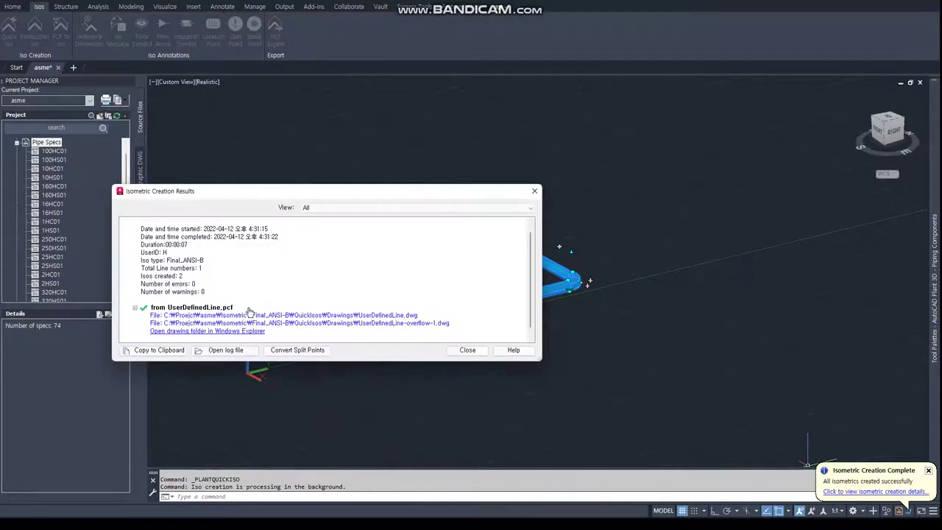
pyautogui.click(354, 315)
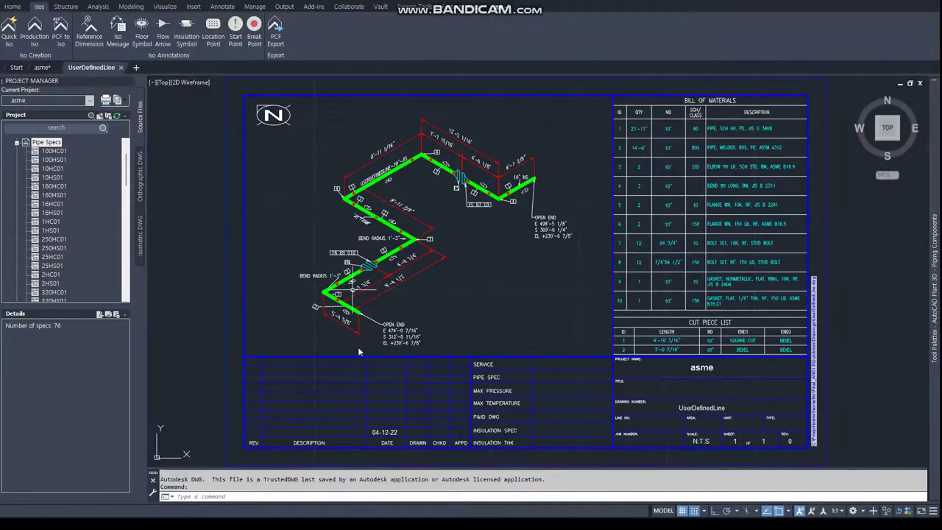
pyautogui.scroll(1, 368, 258)
pyautogui.scroll(1, 384, 282)
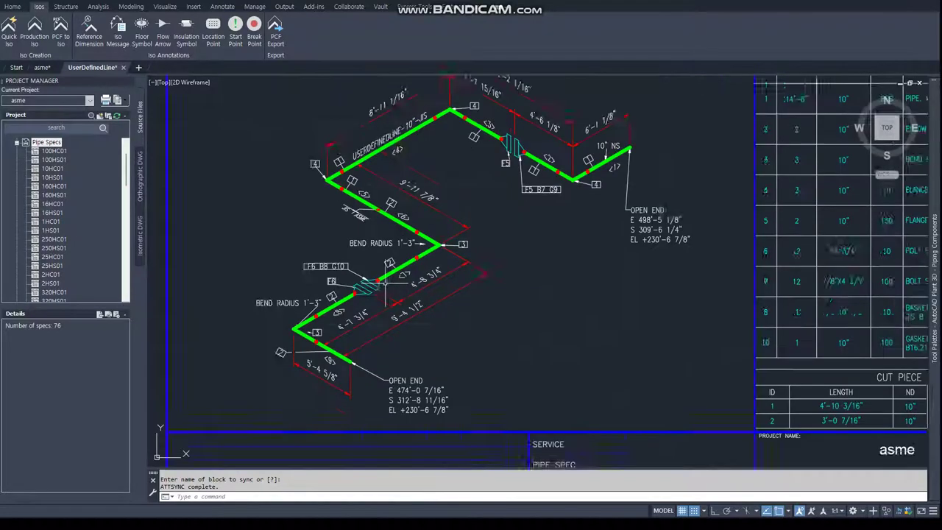
pyautogui.scroll(-1, 384, 282)
pyautogui.scroll(2, 738, 187)
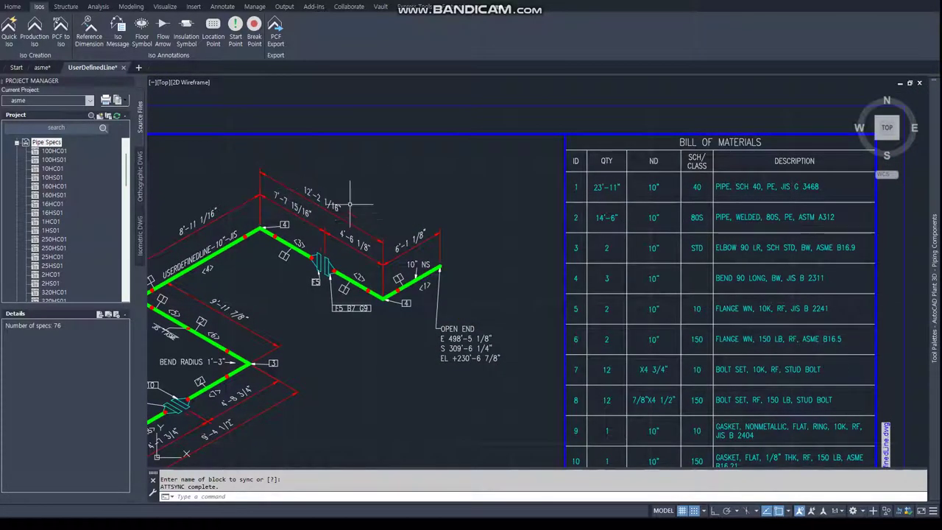
pyautogui.scroll(3, 350, 204)
pyautogui.scroll(-3, 327, 251)
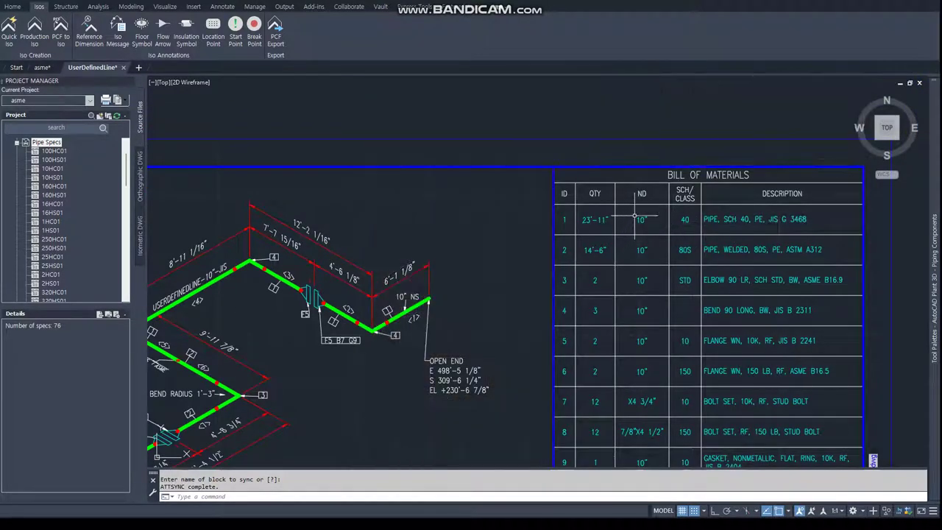
pyautogui.scroll(4, 635, 218)
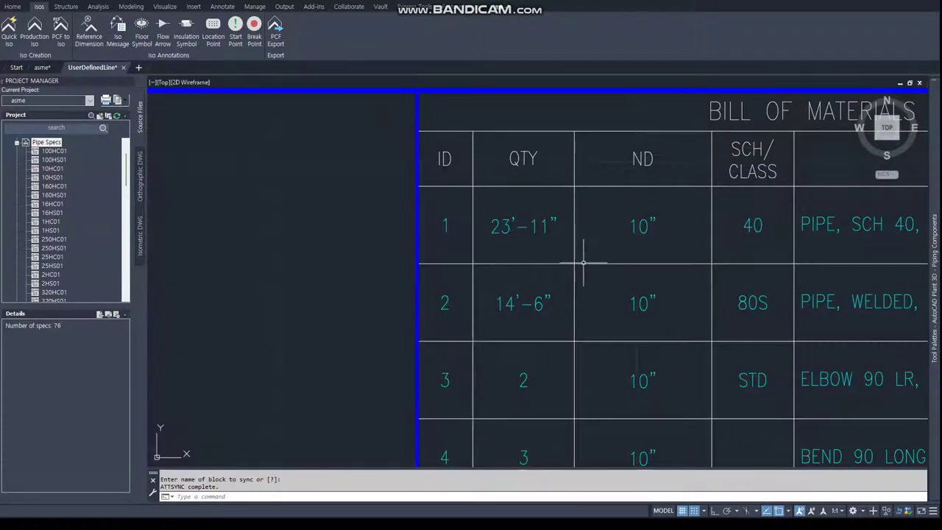
pyautogui.scroll(-3, 583, 262)
pyautogui.scroll(1, 542, 231)
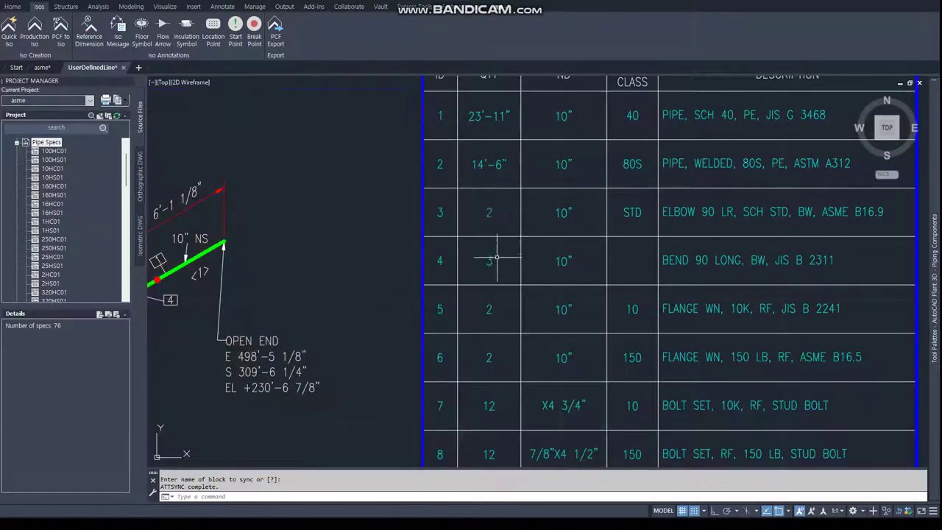
pyautogui.scroll(-2, 497, 258)
pyautogui.scroll(-1, 498, 311)
pyautogui.scroll(-3, 442, 331)
pyautogui.scroll(-1, 434, 335)
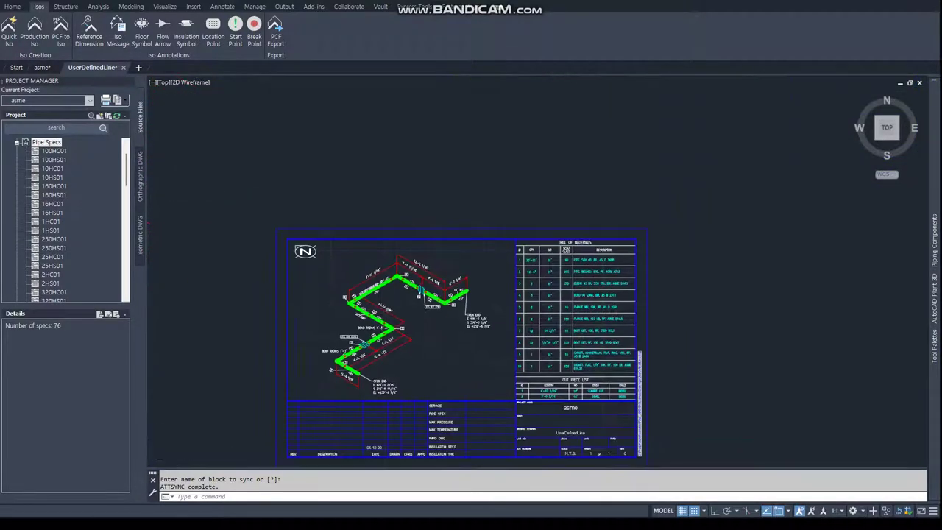
pyautogui.scroll(6, 380, 286)
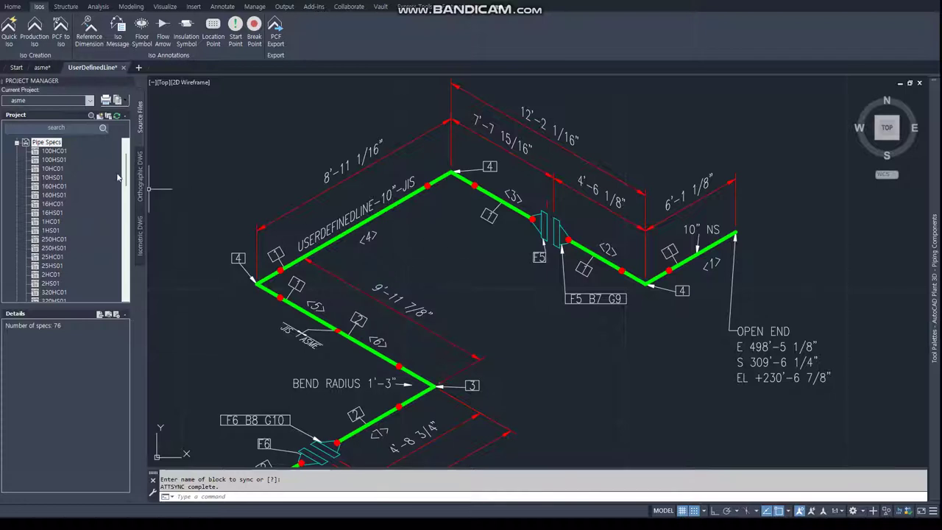
pyautogui.moveTo(125, 174); pyautogui.dragTo(127, 144)
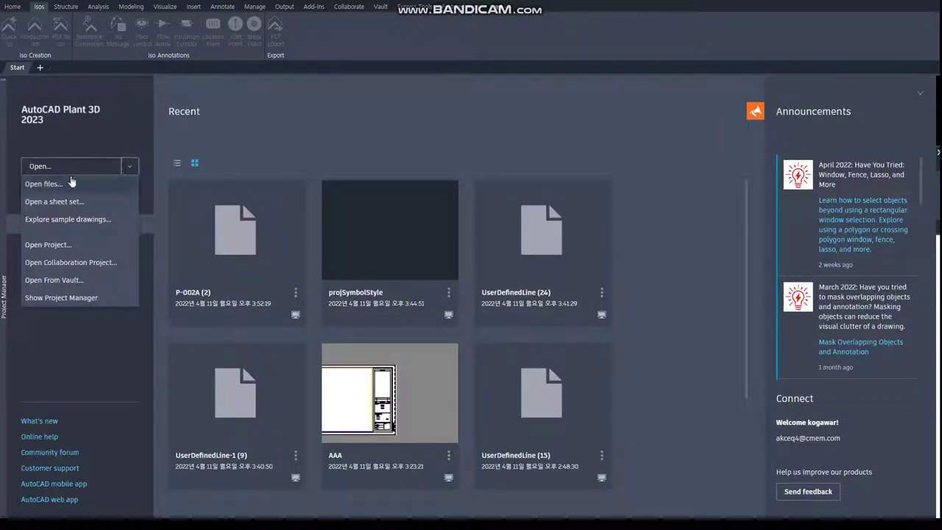
# - Open Project.xml from the jis project folder to make jis the current project
pyautogui.click(226, 151)
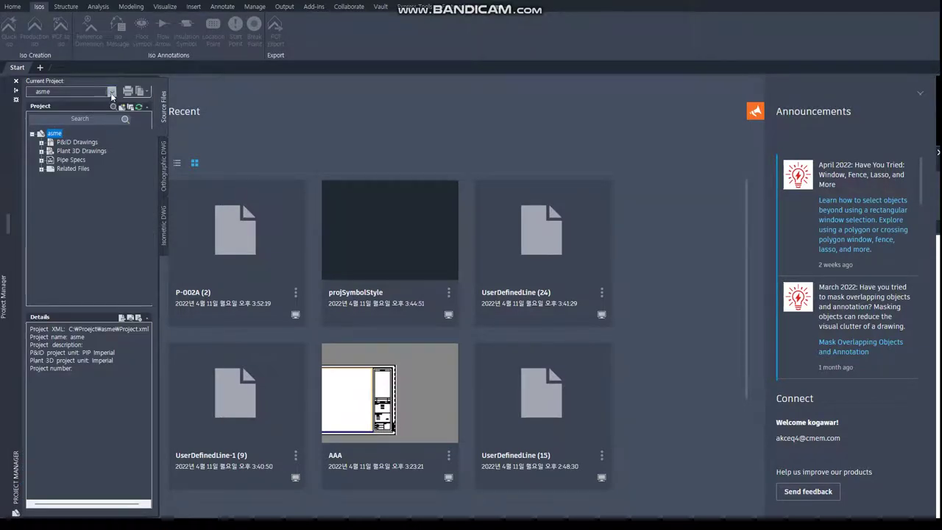
pyautogui.click(111, 92)
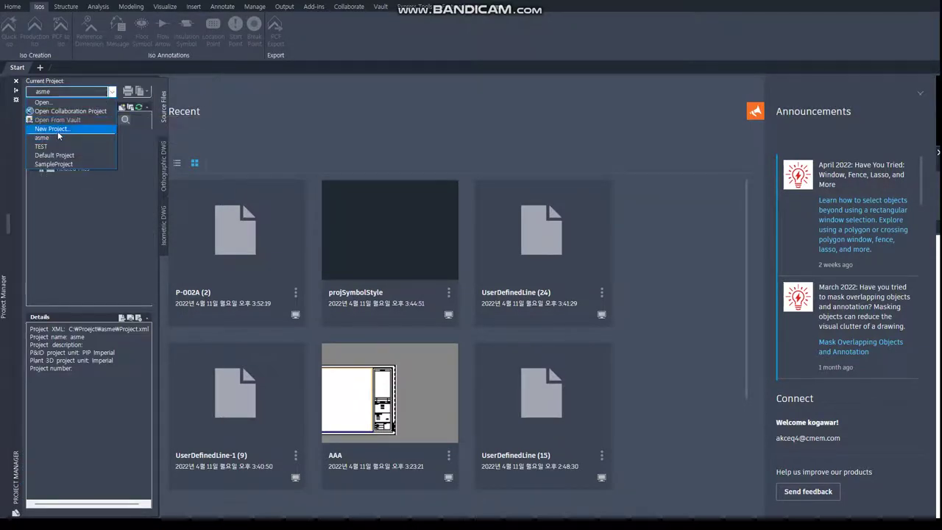
pyautogui.click(44, 103)
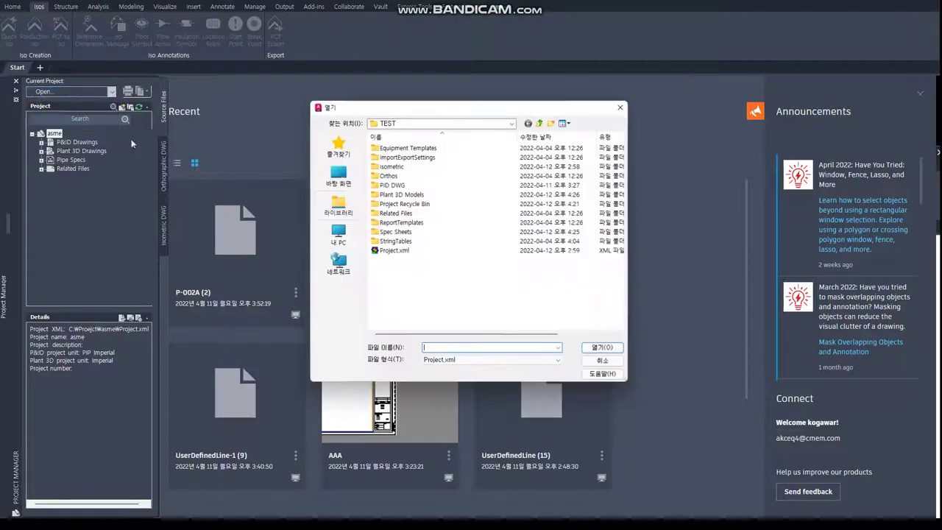
pyautogui.click(541, 125)
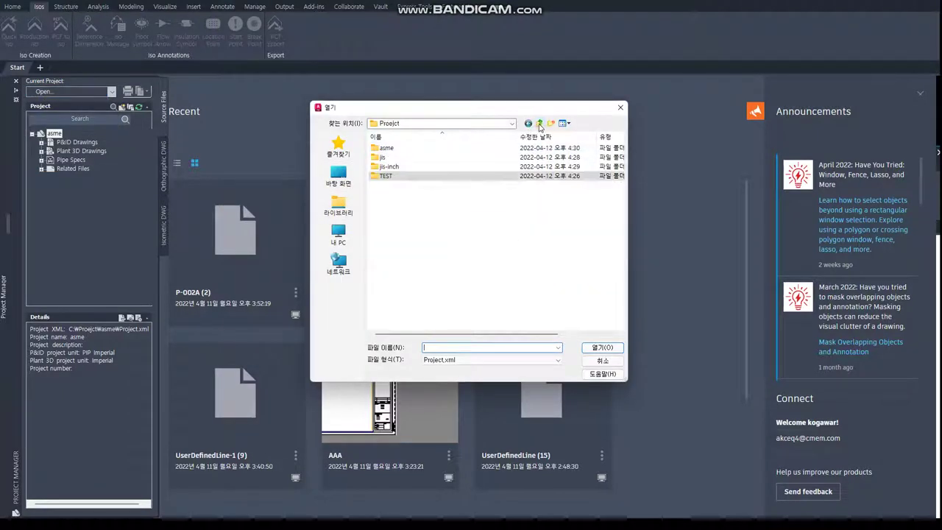
pyautogui.doubleClick(390, 157)
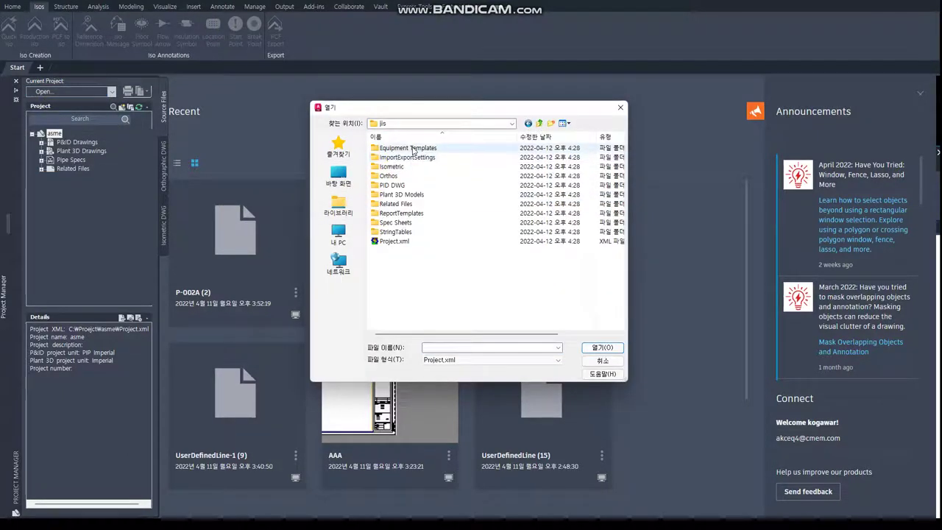
pyautogui.click(394, 241)
pyautogui.click(603, 348)
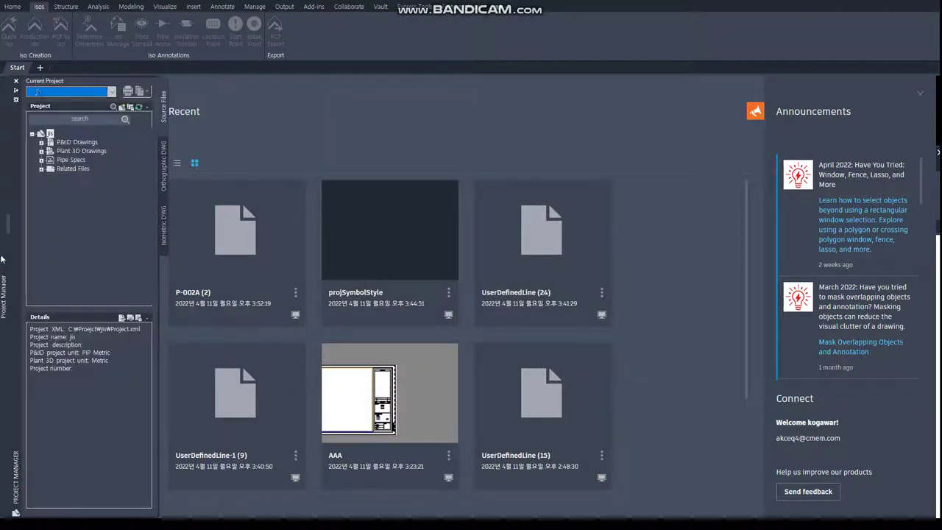
# - Create a new drawing named jis under the project's Plant 3D Drawings folder
pyautogui.click(17, 94)
pyautogui.click(48, 161)
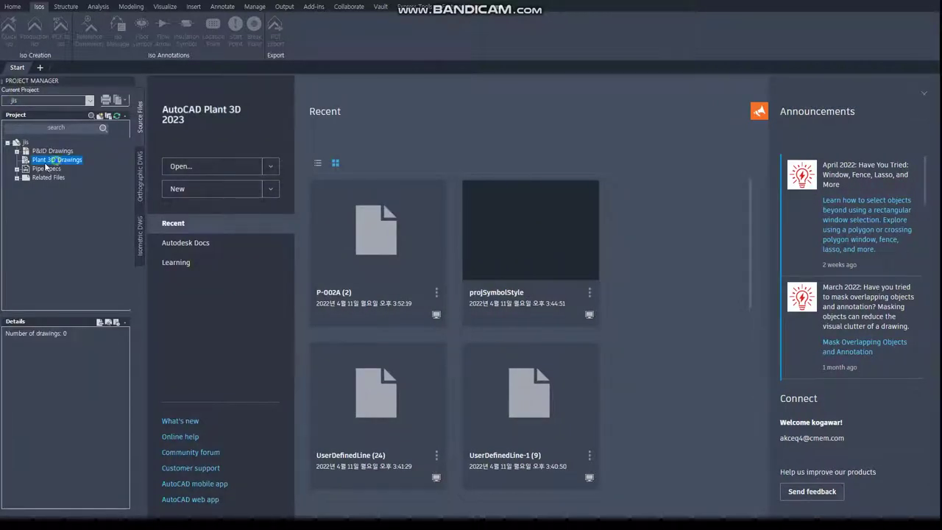
pyautogui.click(37, 170)
pyautogui.click(53, 160)
pyautogui.rightClick(60, 161)
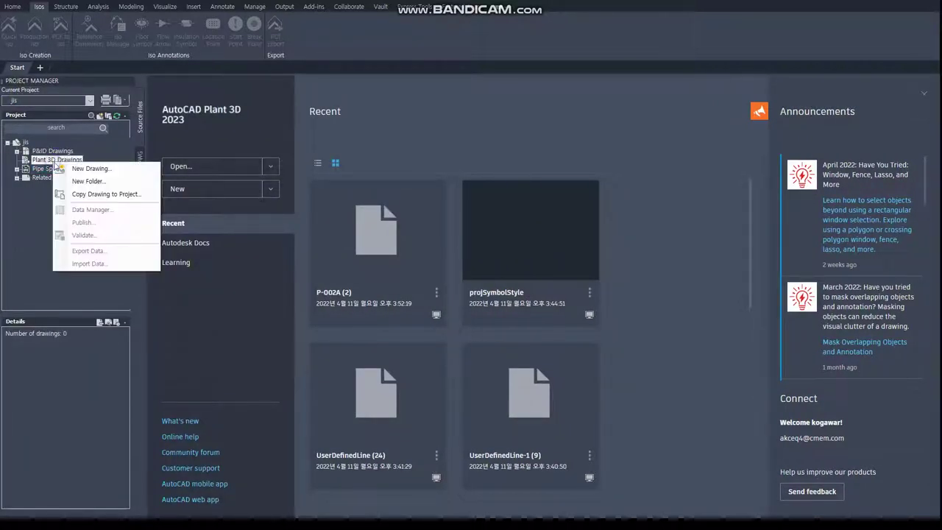
pyautogui.click(77, 170)
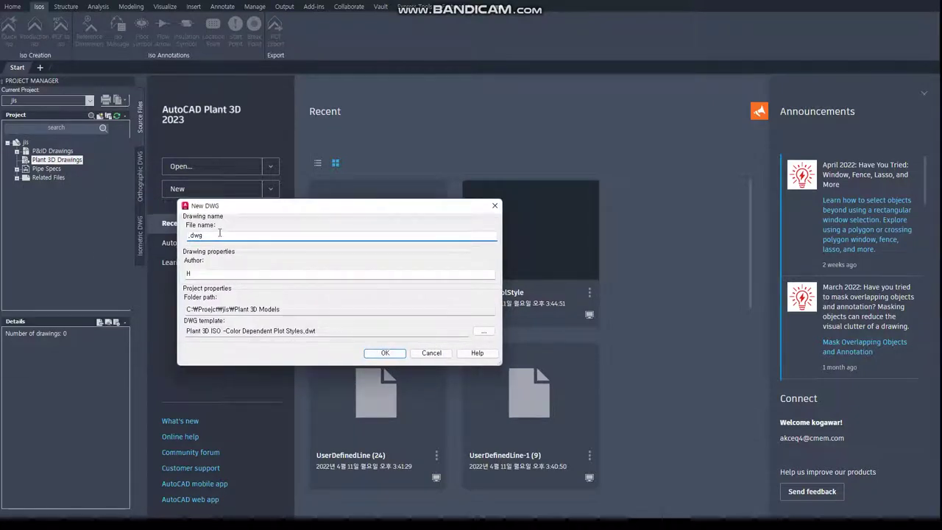
pyautogui.write('jl')
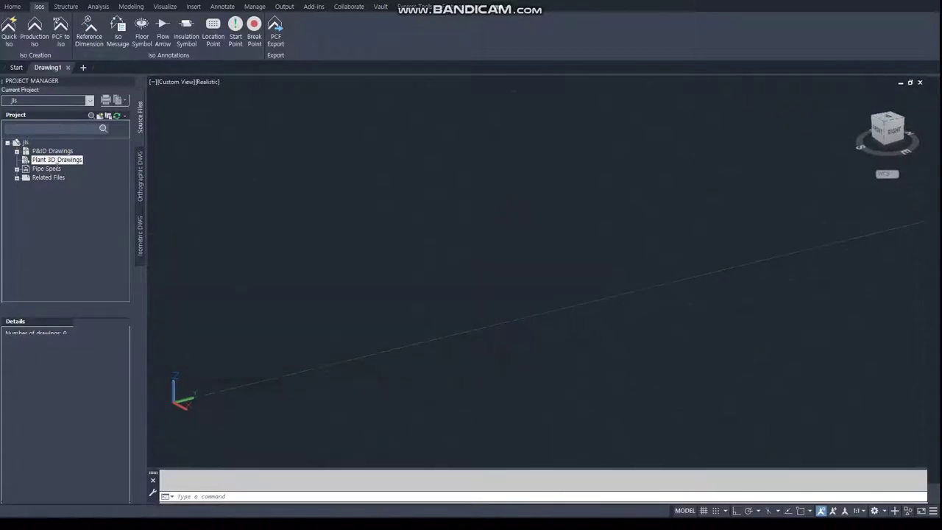
pyautogui.click(363, 218)
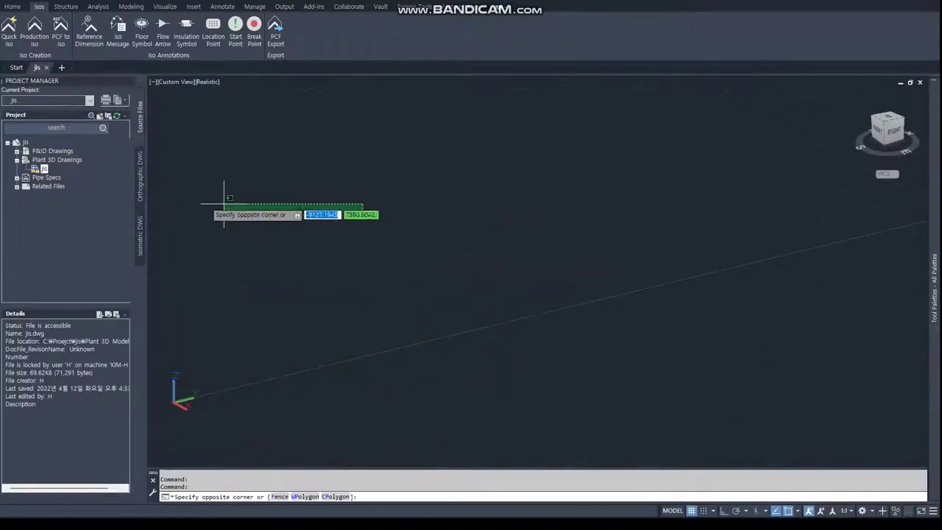
# - Copy asme.pspx and jis.pspx into the project's Pipe Specs
pyautogui.click(46, 179)
pyautogui.rightClick(48, 184)
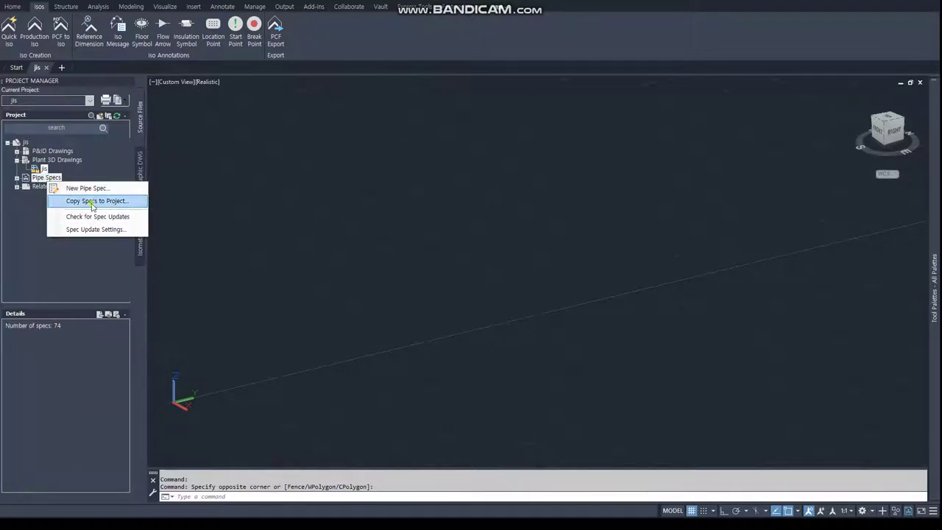
pyautogui.click(93, 201)
pyautogui.click(290, 202)
pyautogui.keyDown('shift'); pyautogui.click(287, 212); pyautogui.keyUp('shift')
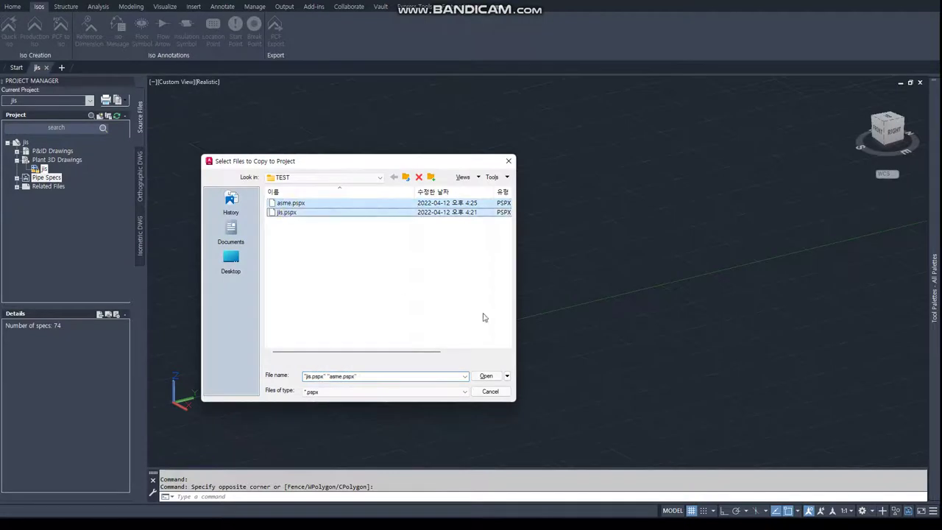
pyautogui.click(486, 376)
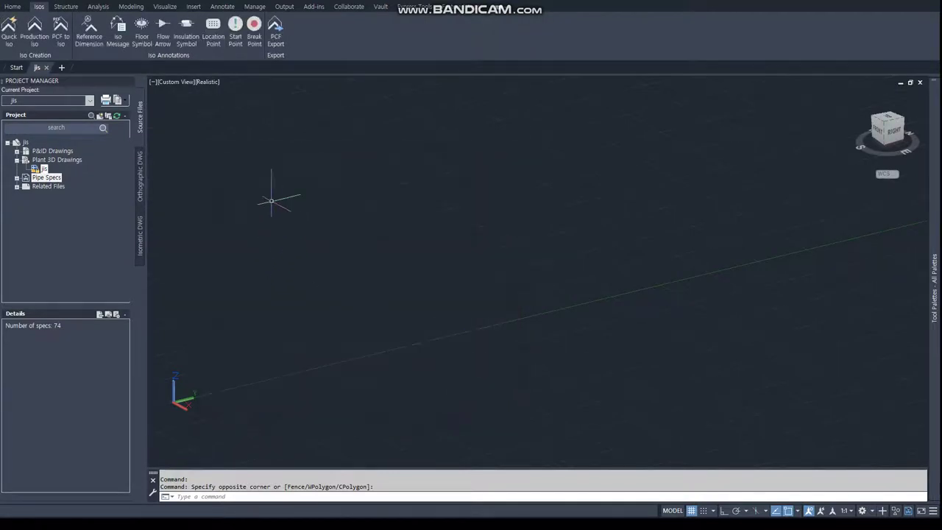
# - Set the routing pipe size to 250 (10")
pyautogui.click(11, 7)
pyautogui.click(129, 33)
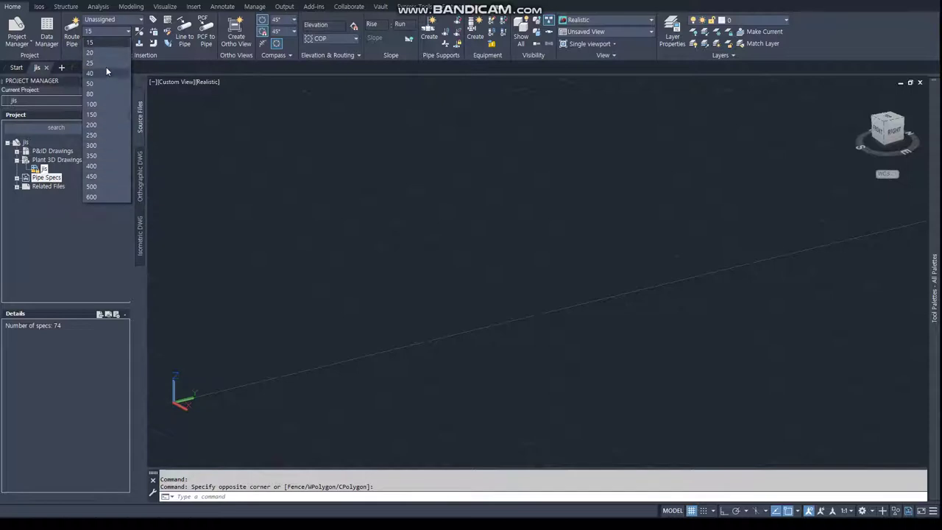
pyautogui.click(139, 34)
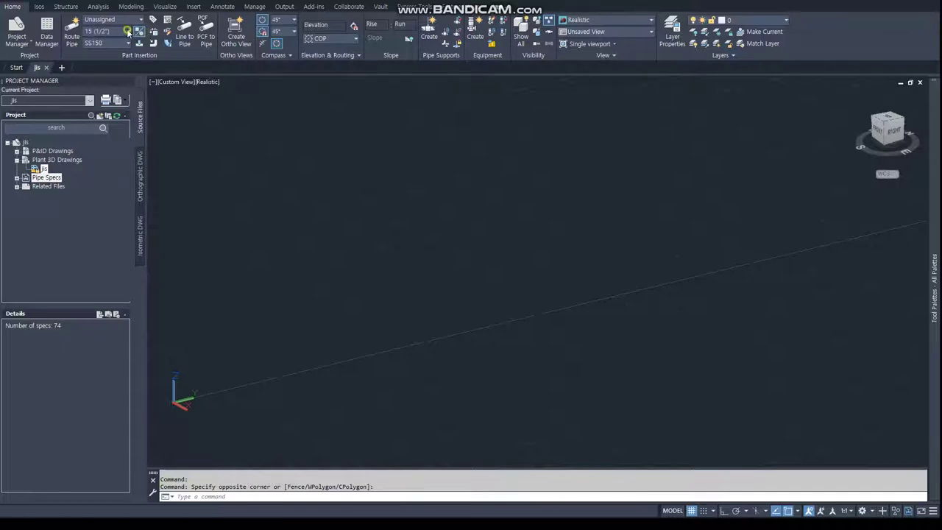
pyautogui.click(127, 31)
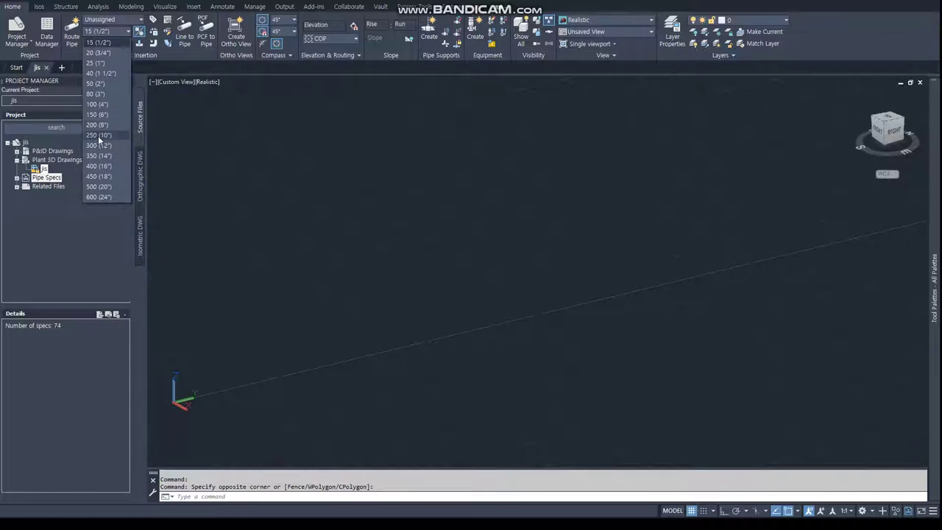
pyautogui.click(98, 135)
pyautogui.click(71, 35)
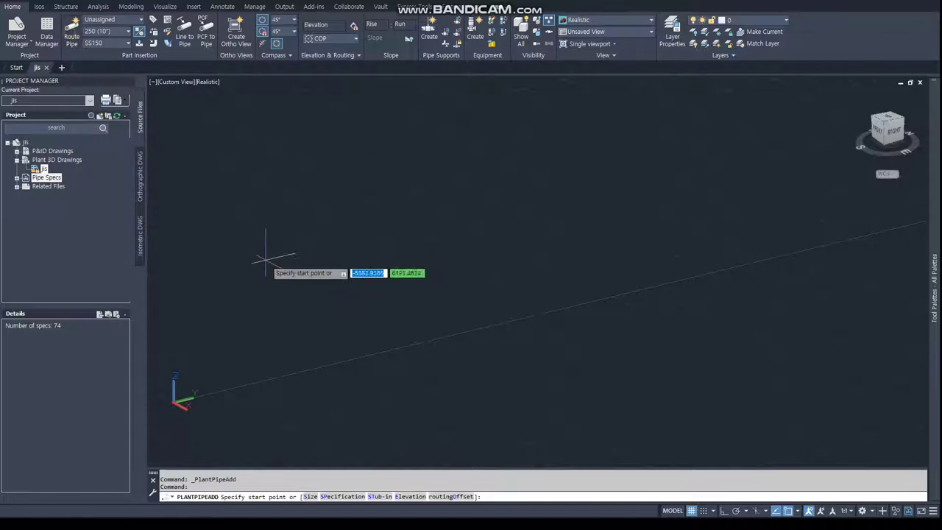
pyautogui.click(240, 255)
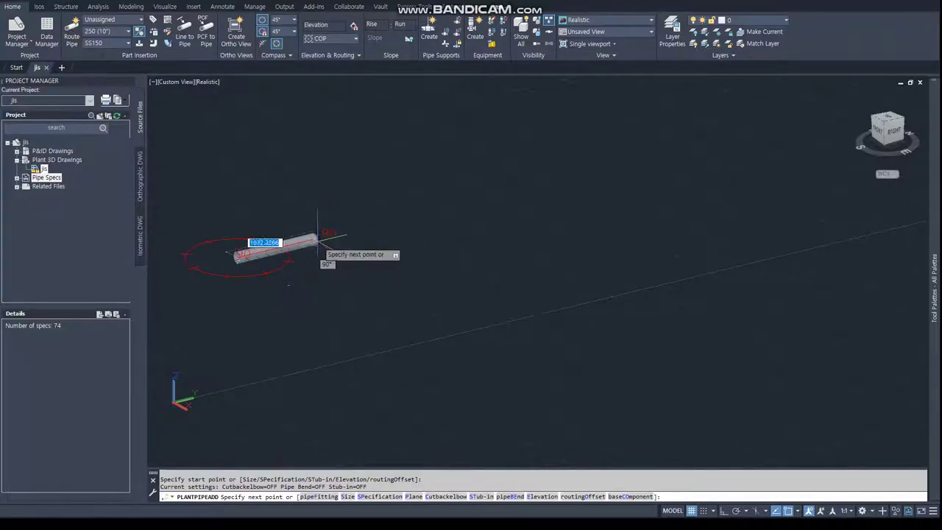
pyautogui.click(294, 243)
pyautogui.click(337, 269)
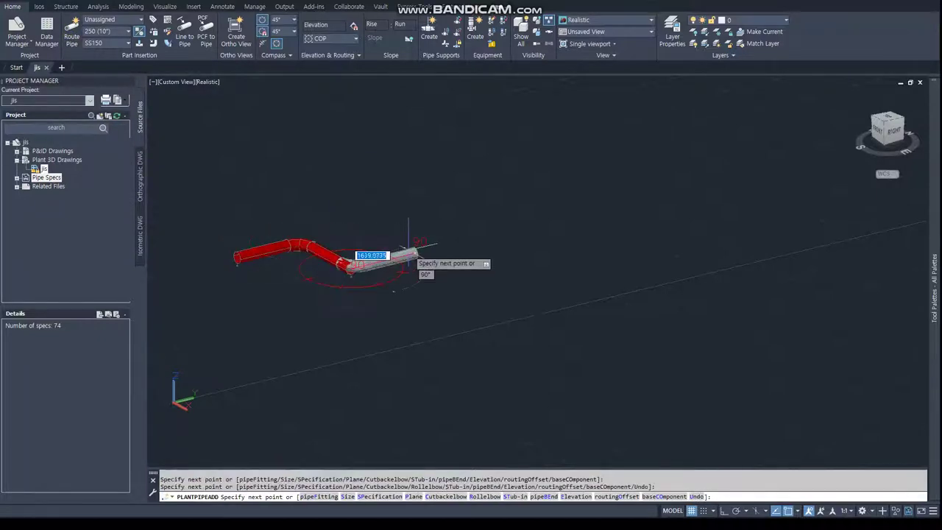
pyautogui.click(415, 255)
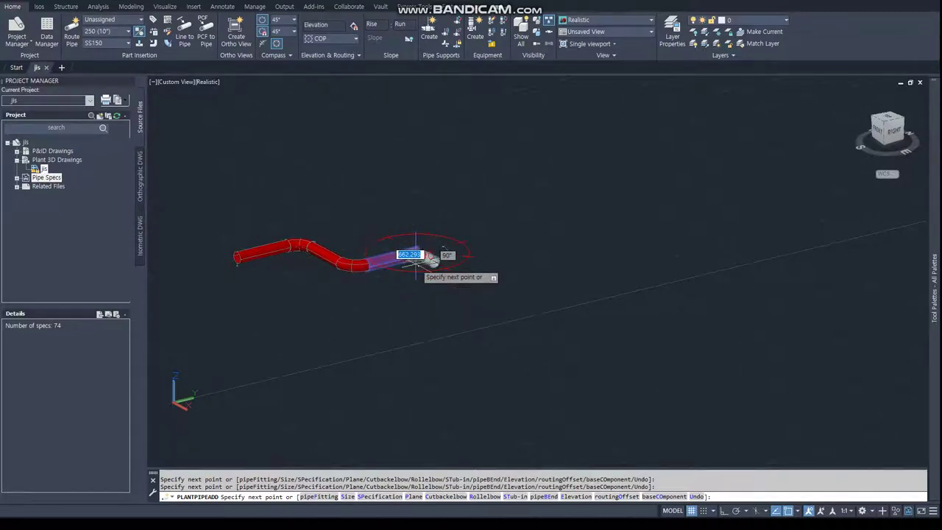
pyautogui.click(462, 301)
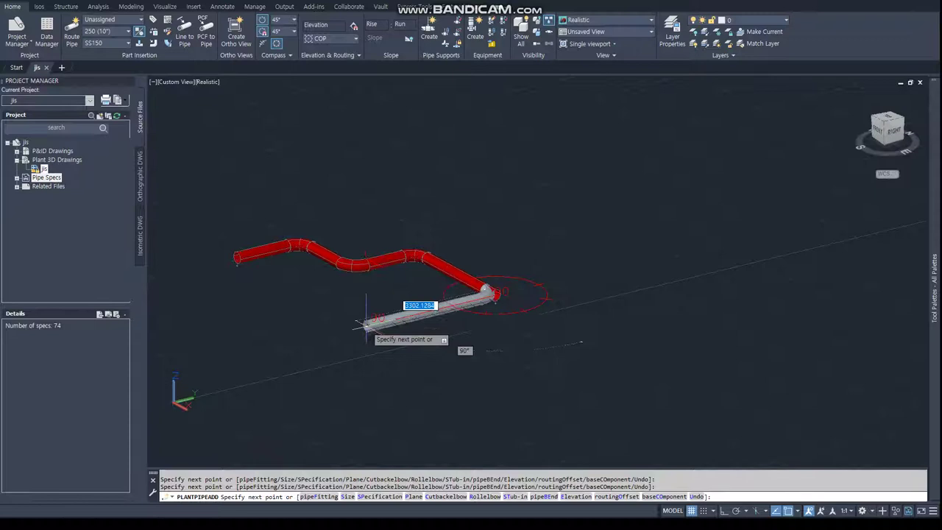
pyautogui.click(318, 332)
pyautogui.press('Escape')
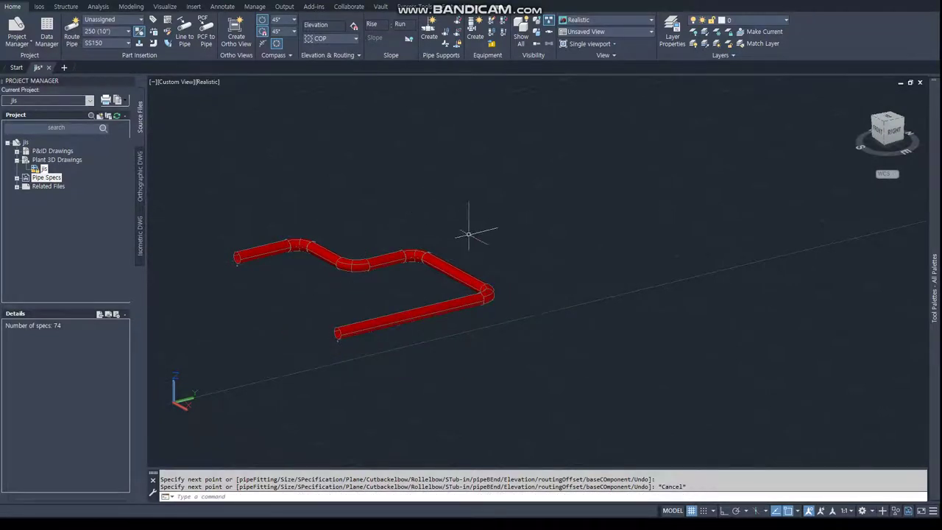
pyautogui.scroll(3, 468, 234)
pyautogui.write('box')
pyautogui.press('Return')
pyautogui.click(375, 234)
pyautogui.press('Escape')
pyautogui.press('Escape')
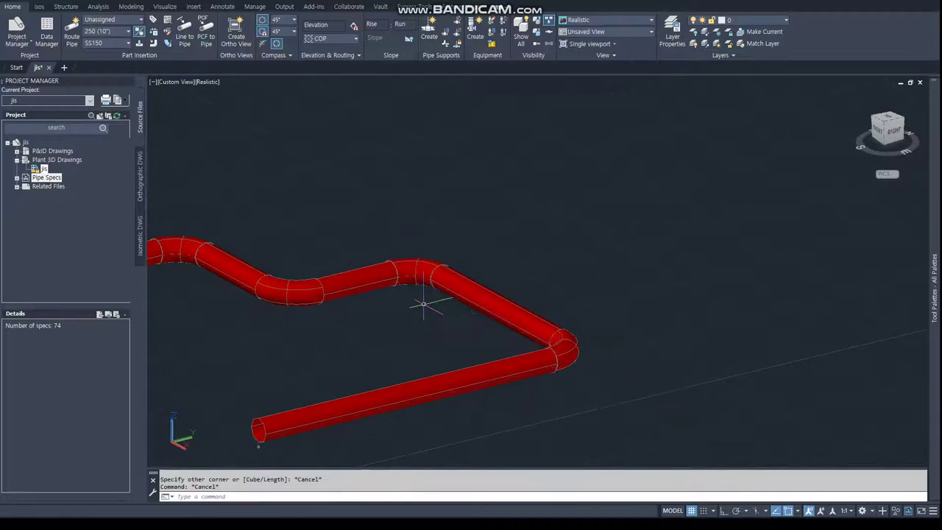
pyautogui.click(412, 273)
pyautogui.press('Delete')
pyautogui.click(442, 290)
pyautogui.press('Delete')
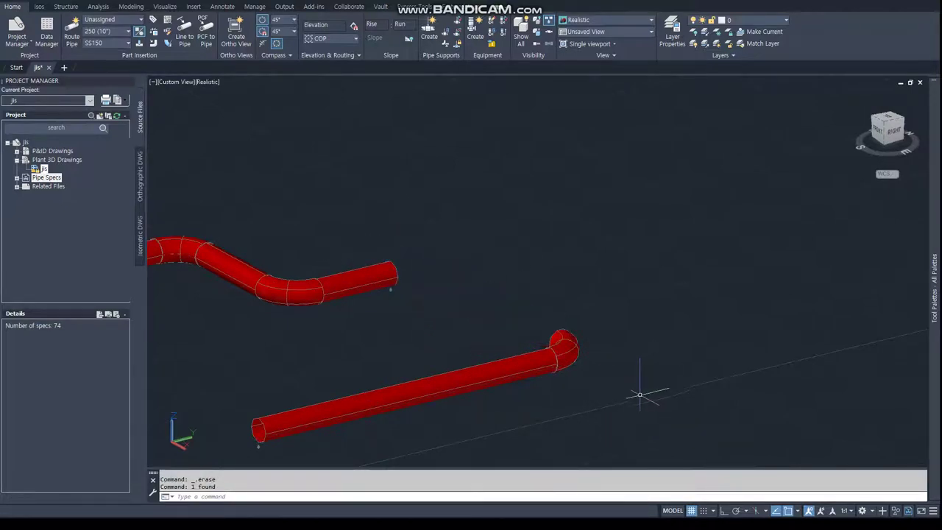
pyautogui.click(647, 386)
pyautogui.click(526, 307)
pyautogui.press('Delete')
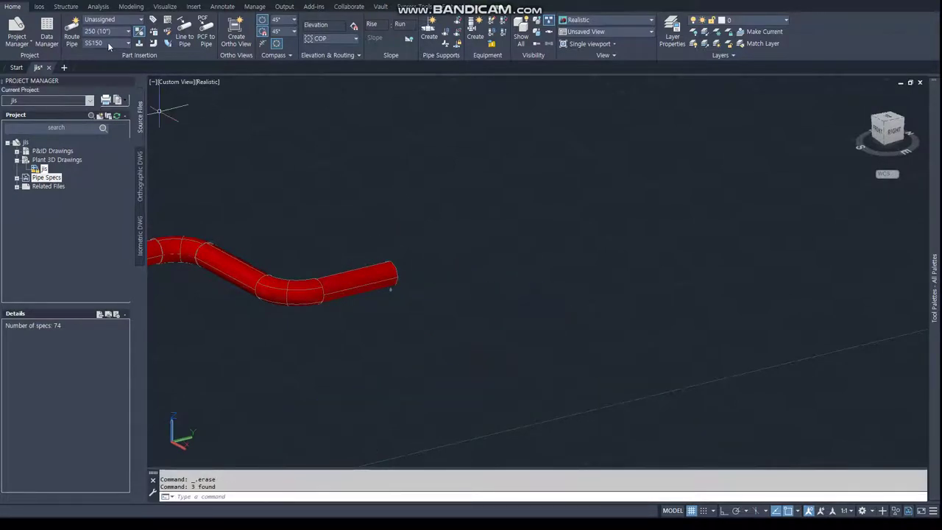
pyautogui.scroll(-3, 439, 346)
pyautogui.click(246, 250)
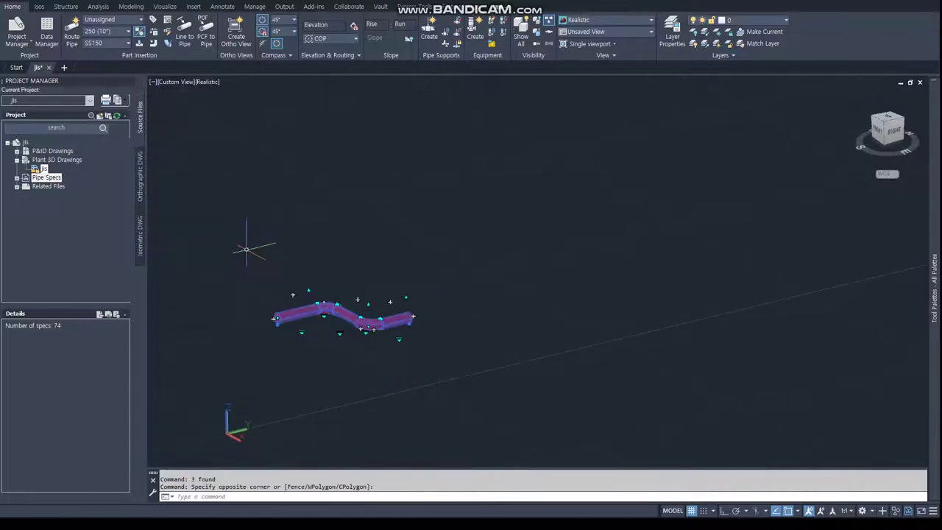
pyautogui.press('Delete')
# - Route a multi-bend 10-inch pipe using the asme spec
pyautogui.click(117, 43)
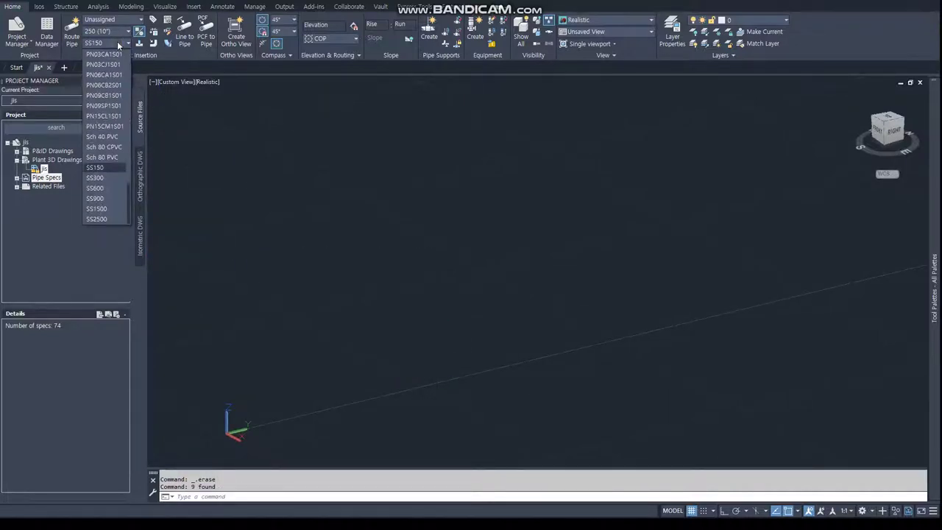
pyautogui.moveTo(138, 125); pyautogui.dragTo(140, 99)
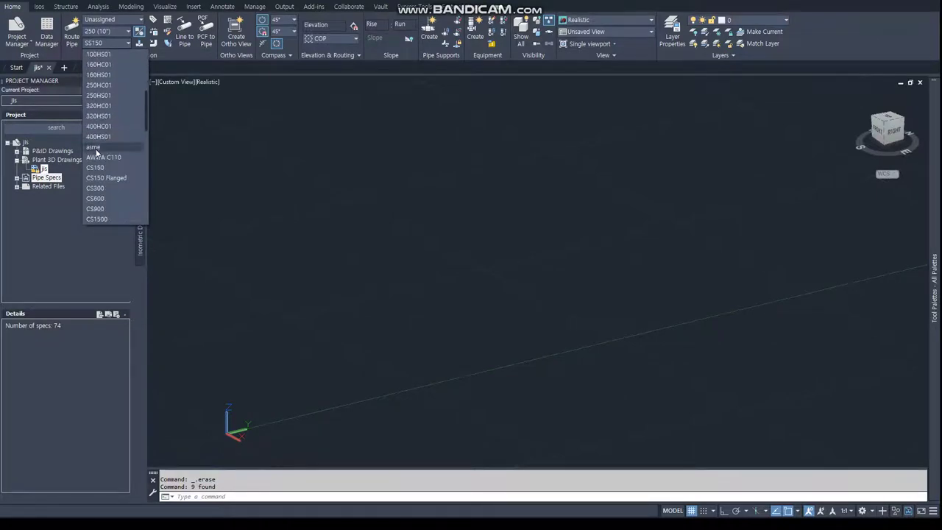
pyautogui.click(93, 146)
pyautogui.click(72, 33)
pyautogui.click(203, 256)
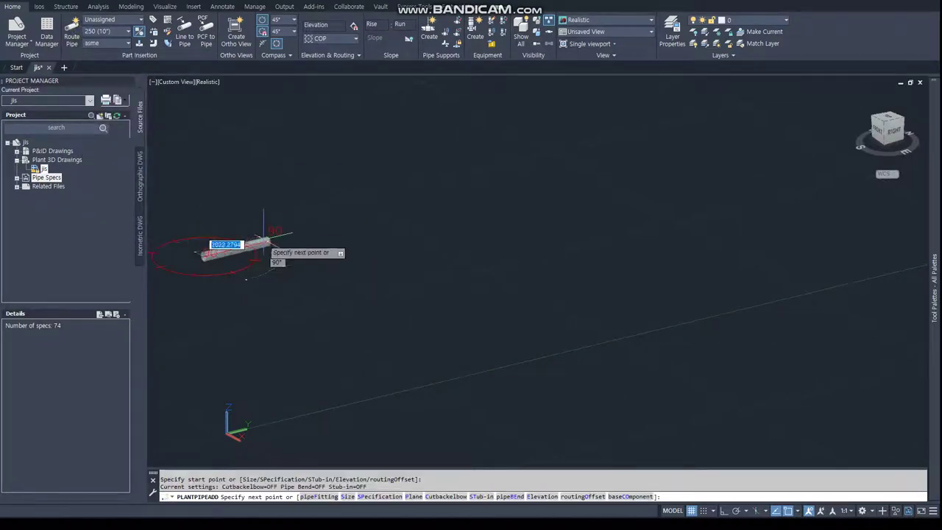
pyautogui.click(274, 241)
pyautogui.click(324, 263)
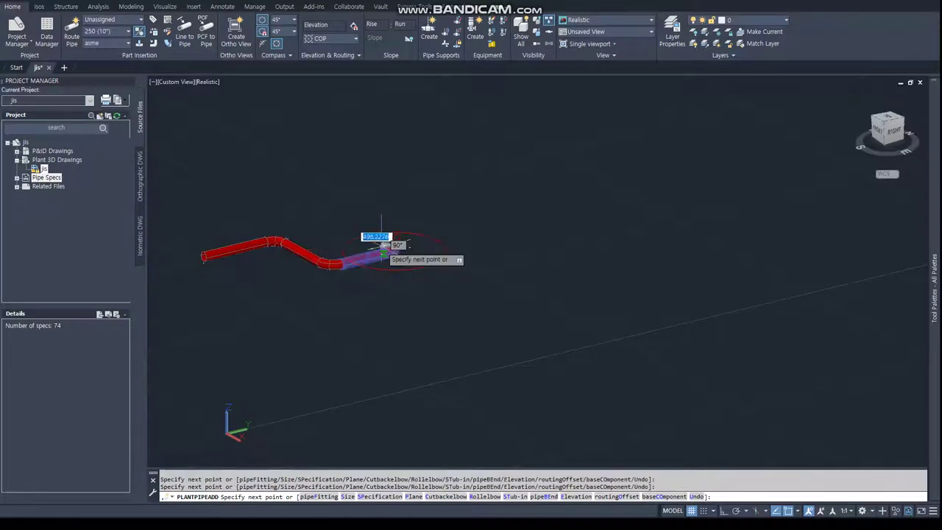
pyautogui.click(383, 243)
pyautogui.press('Return')
# - Switch the spec to jis and try routing from the asme pipe end, then cancel
pyautogui.click(116, 44)
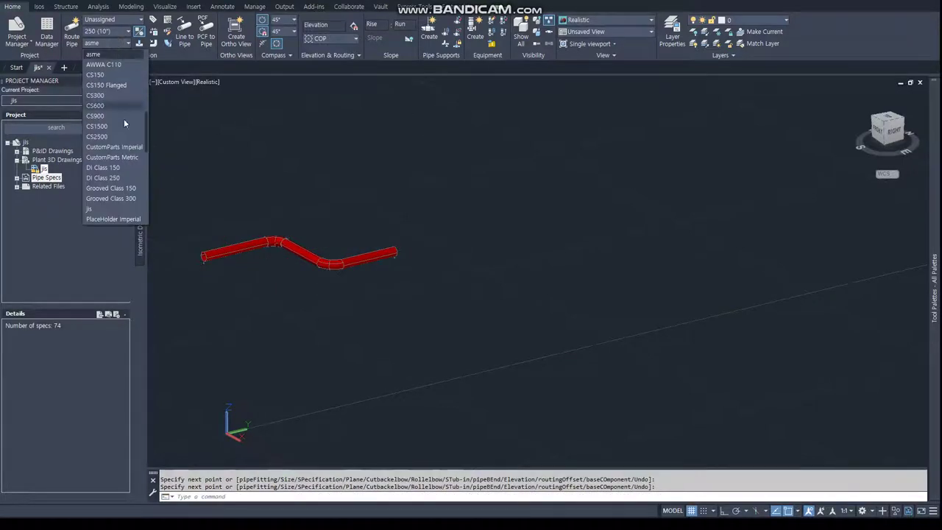
pyautogui.click(114, 204)
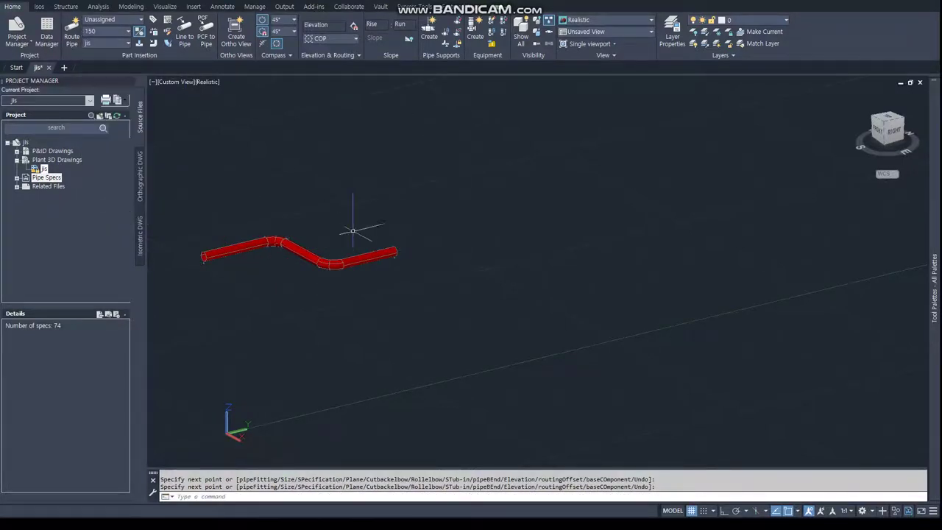
pyautogui.click(72, 34)
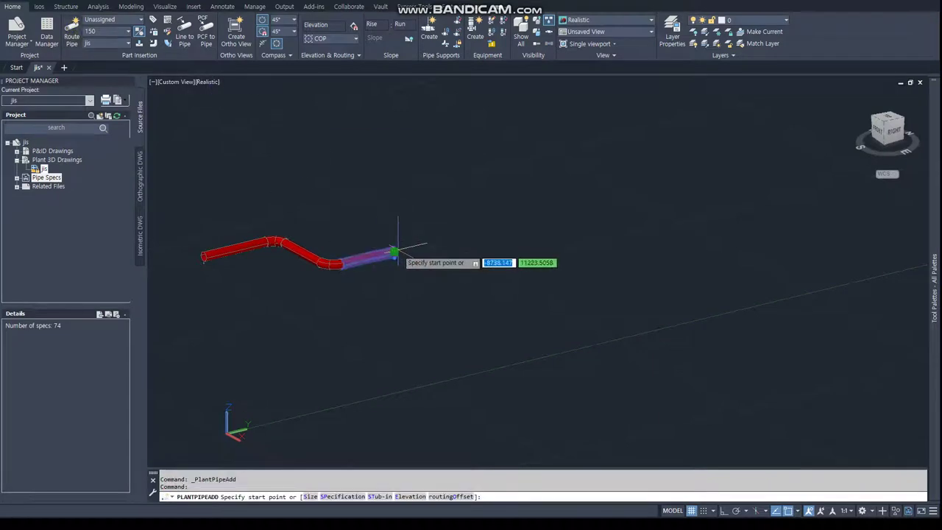
pyautogui.click(395, 252)
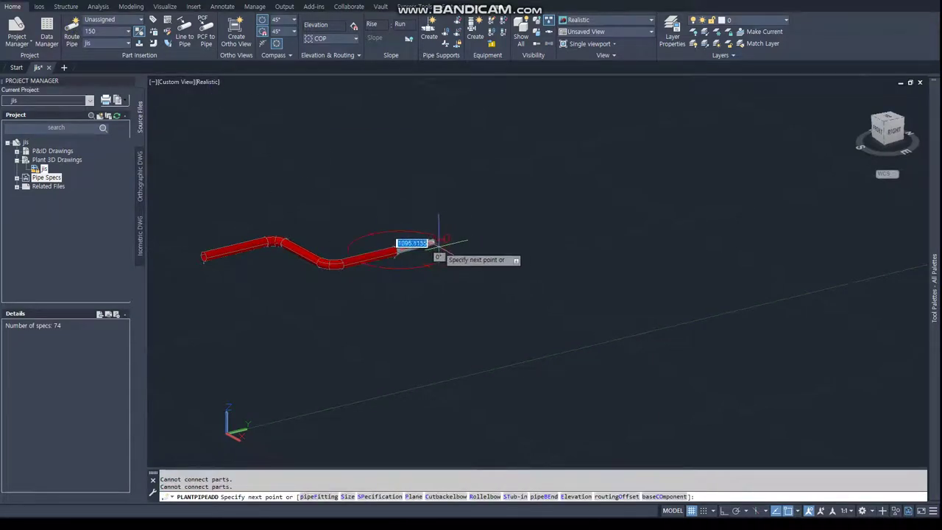
pyautogui.scroll(2, 424, 243)
pyautogui.press('Escape')
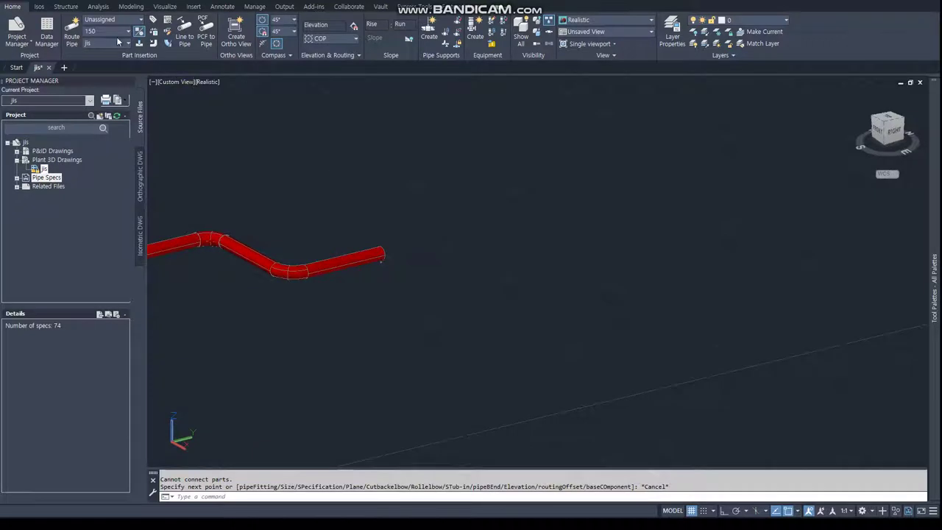
# - Route a short 200 segment from the pipe end, then delete it
pyautogui.click(121, 33)
pyautogui.click(99, 54)
pyautogui.click(71, 33)
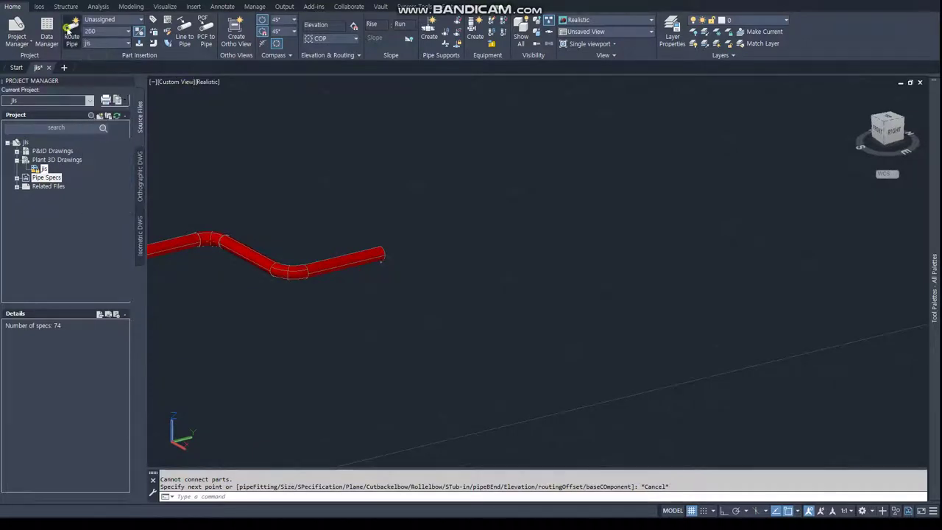
pyautogui.click(381, 250)
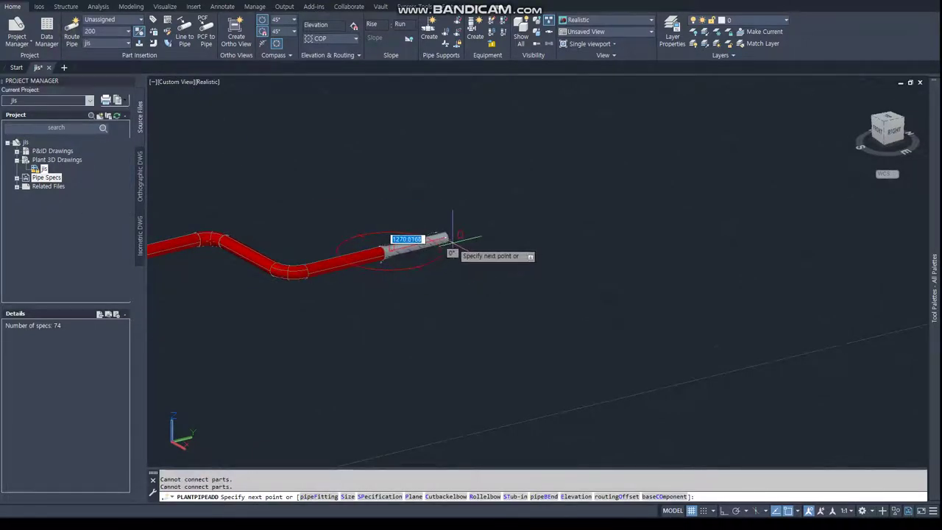
pyautogui.click(445, 238)
pyautogui.press('Escape')
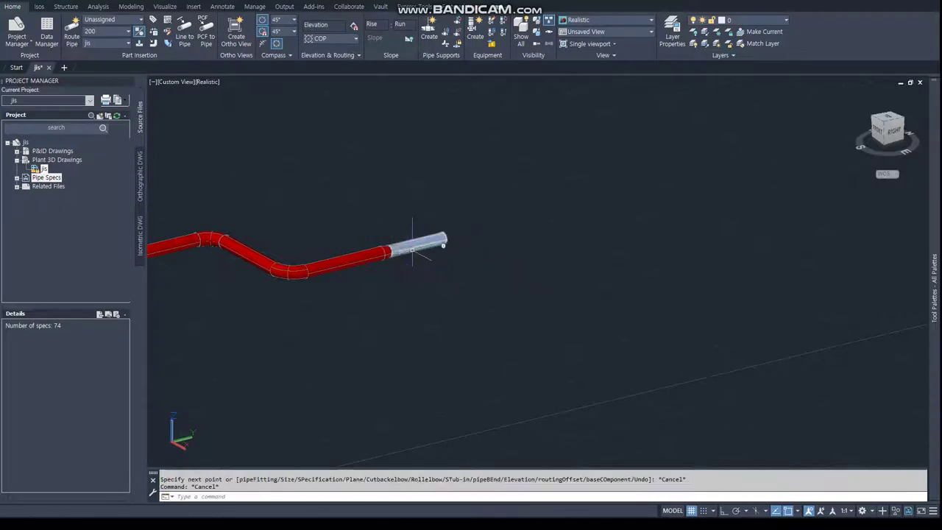
pyautogui.press('Delete')
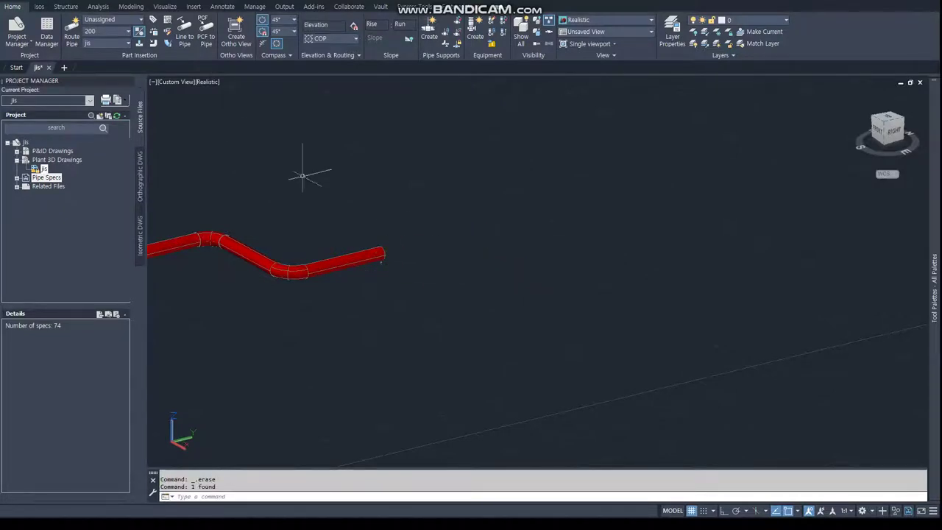
# - Route a 250 jis pipe from the asme pipe end, doubling back to the lower left
pyautogui.click(109, 33)
pyautogui.click(100, 64)
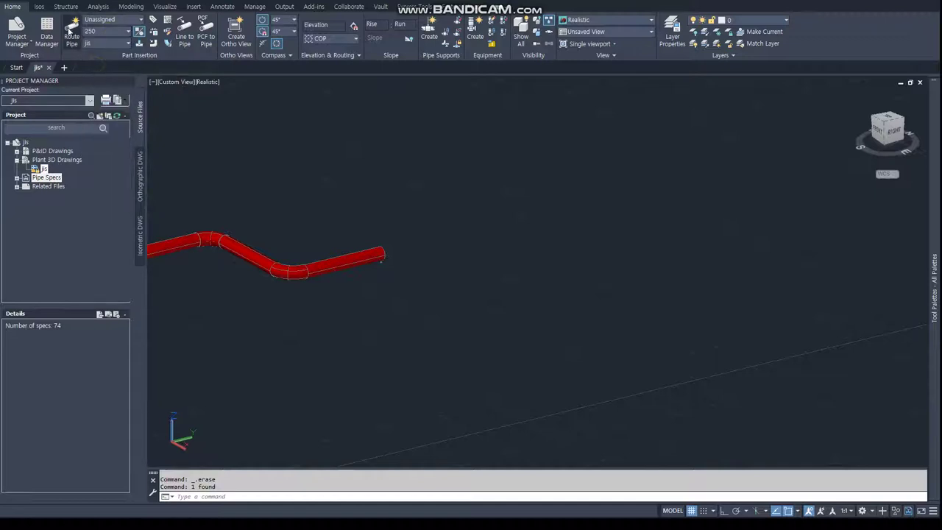
pyautogui.click(71, 29)
pyautogui.click(381, 255)
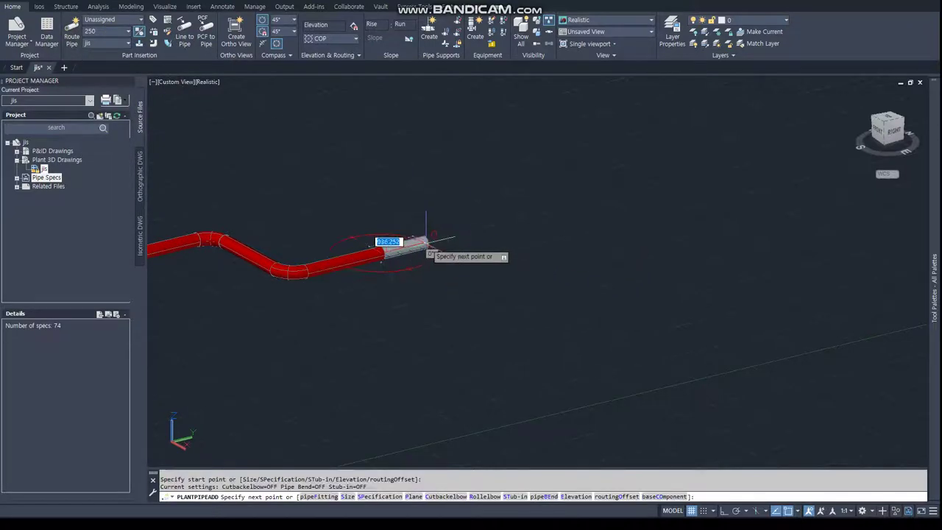
pyautogui.click(430, 240)
pyautogui.click(507, 278)
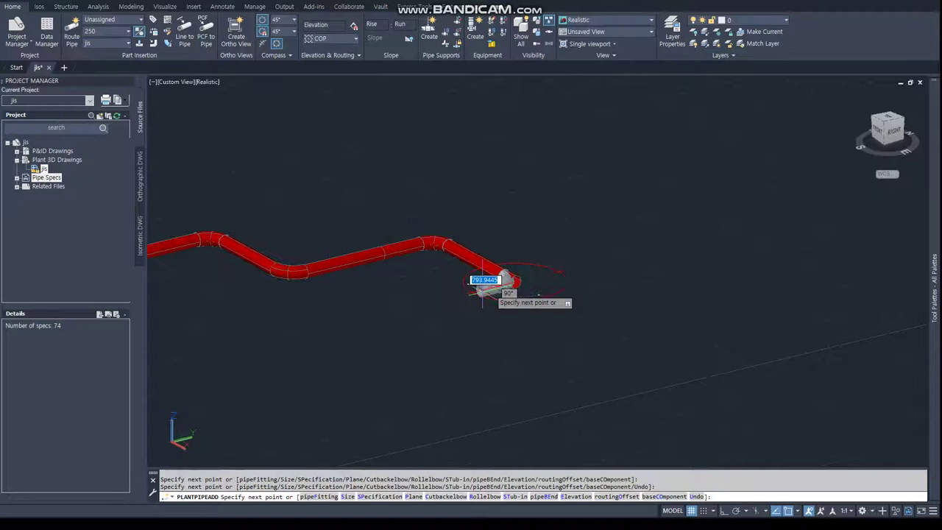
pyautogui.click(298, 337)
pyautogui.press('Escape')
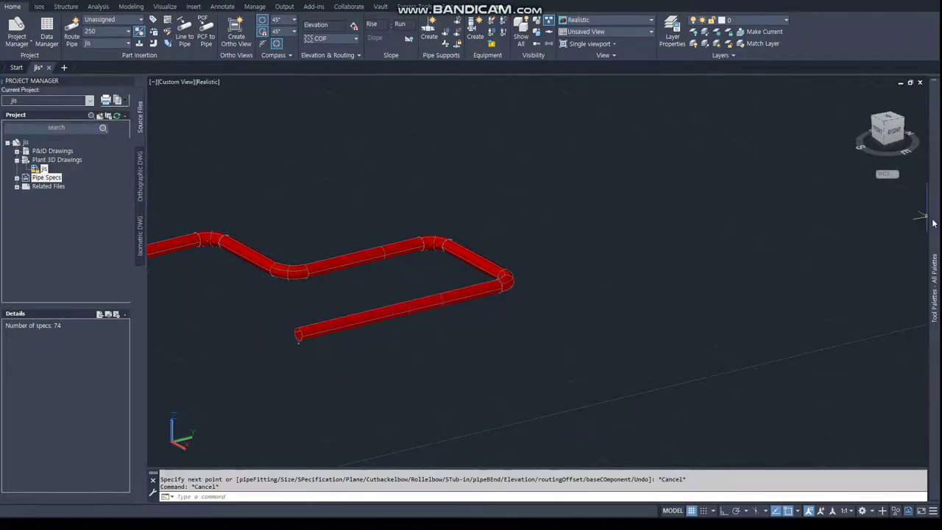
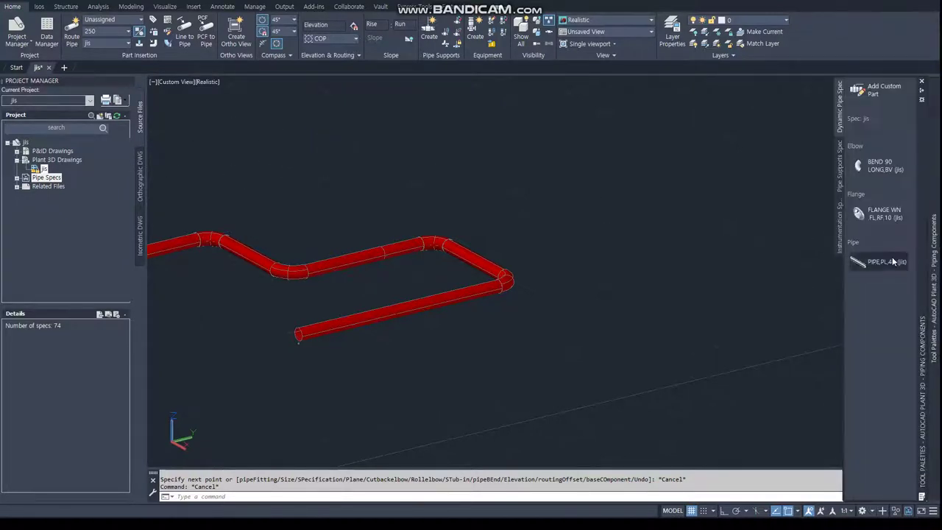
# - Place a JIS weld-neck flange on the lower pipe run with default rotation
pyautogui.click(877, 214)
pyautogui.click(410, 305)
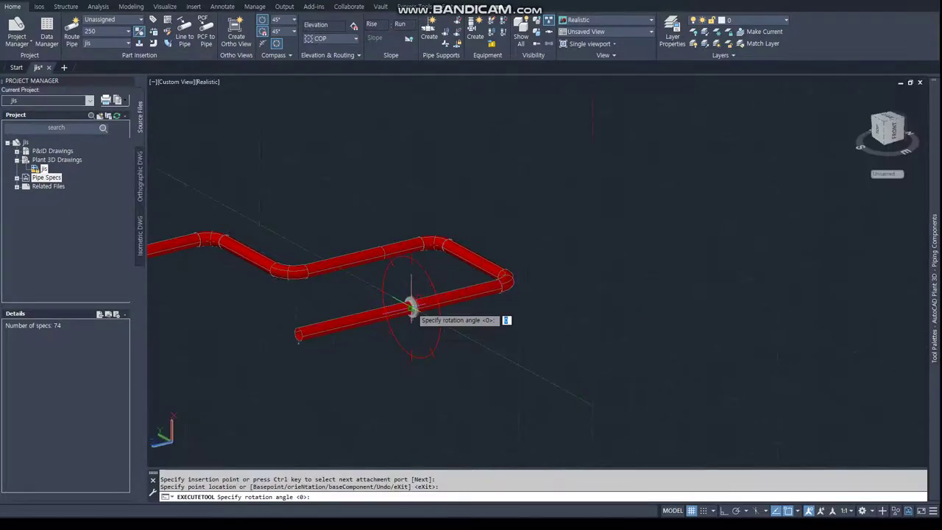
pyautogui.click(401, 310)
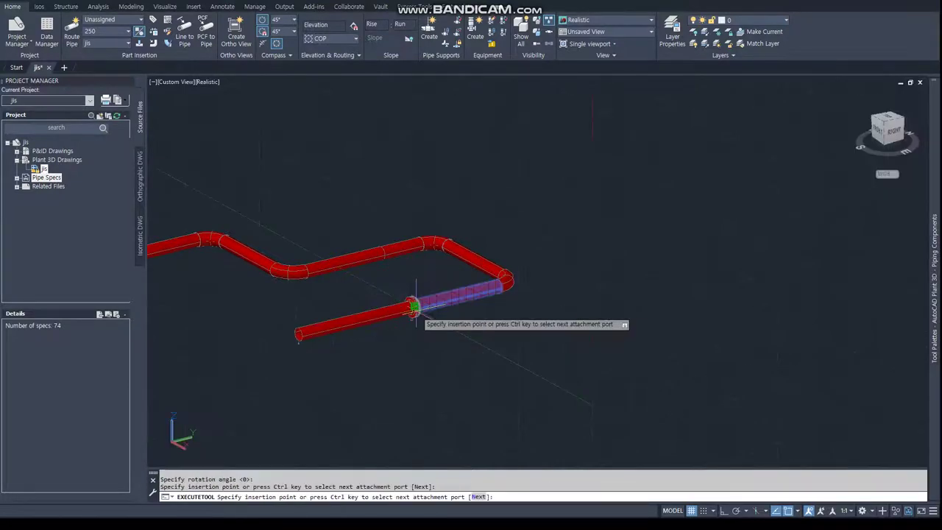
# - Switch to the asme spec and place an ASME weld-neck flange on the upper run
pyautogui.click(116, 43)
pyautogui.moveTo(146, 152)
pyautogui.mouseDown()
pyautogui.moveTo(150, 66)
pyautogui.moveTo(145, 102)
pyautogui.mouseUp()
pyautogui.click(101, 160)
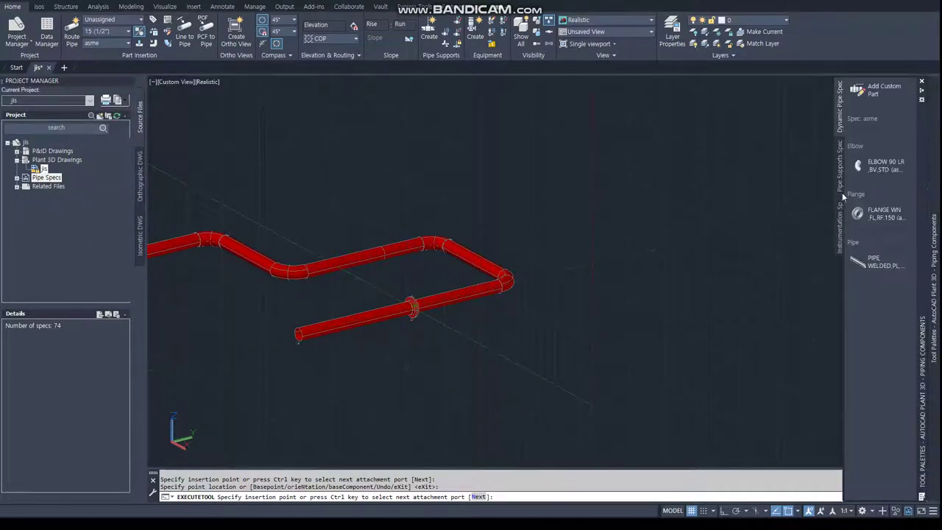
pyautogui.click(883, 214)
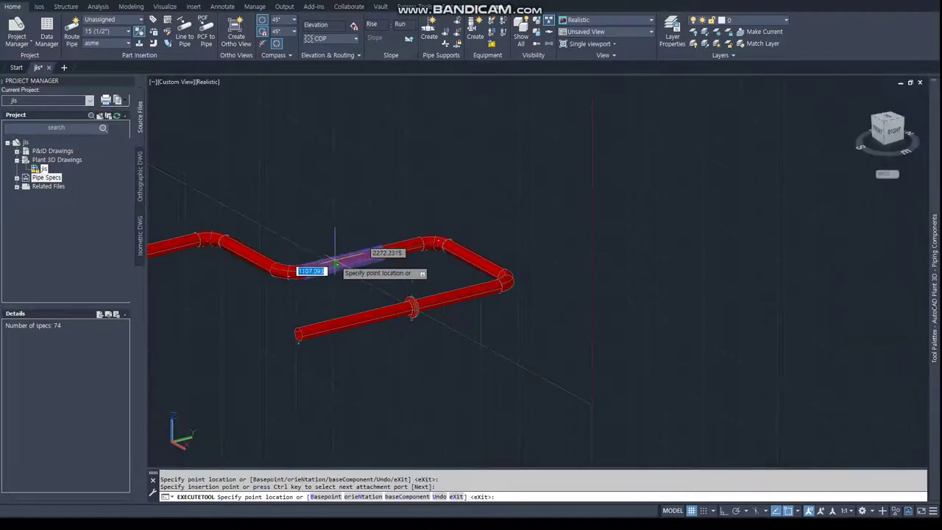
pyautogui.click(334, 261)
pyautogui.press('Return')
pyautogui.press('Escape')
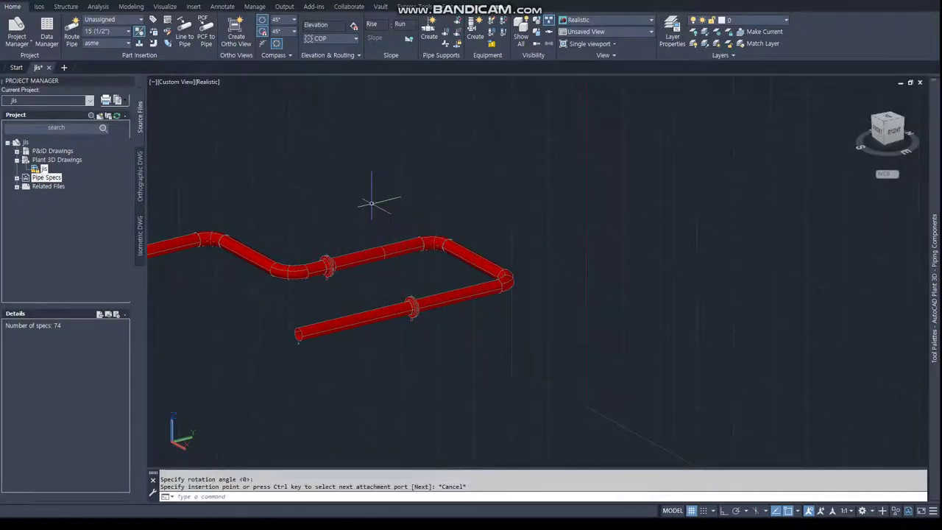
pyautogui.moveTo(363, 193); pyautogui.dragTo(511, 195, button='middle')
pyautogui.click(715, 420)
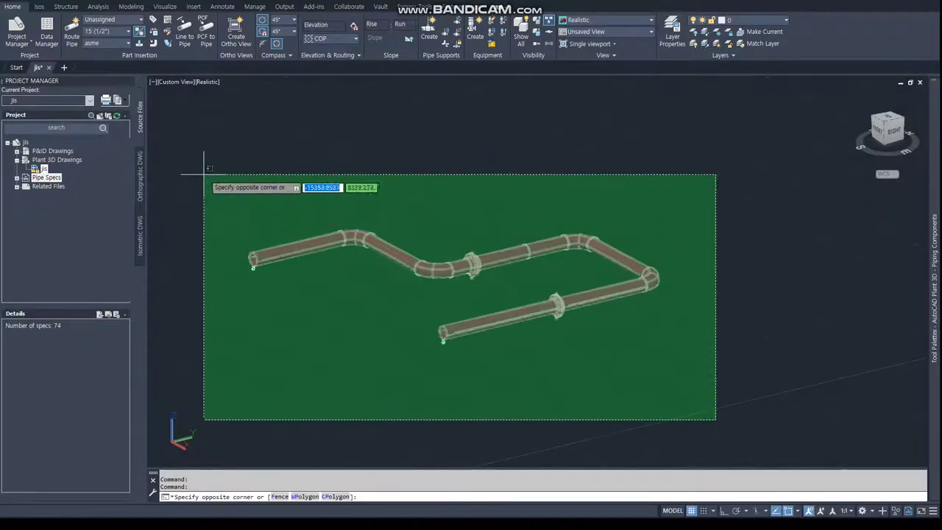
# - Window-select the whole route and create a Final_A2 quick iso, then view the creation results
pyautogui.click(203, 174)
pyautogui.click(39, 7)
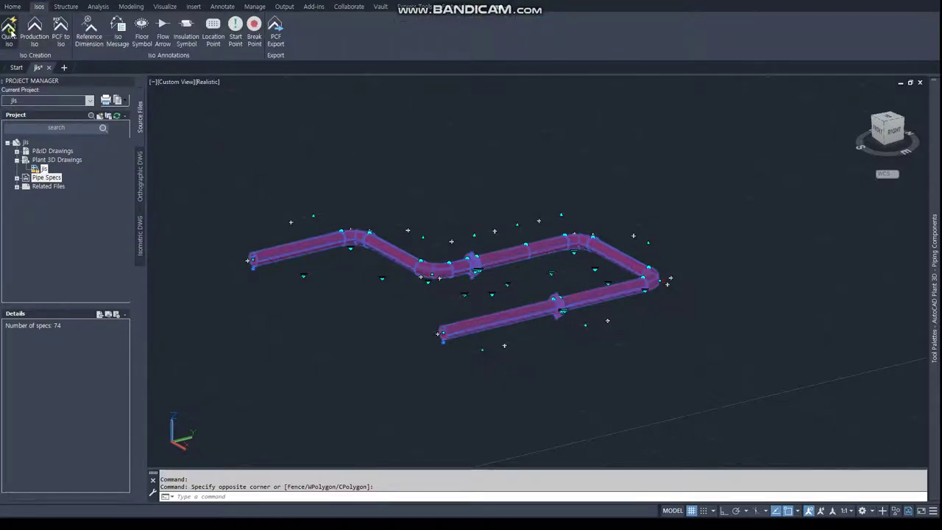
pyautogui.click(10, 31)
pyautogui.click(511, 161)
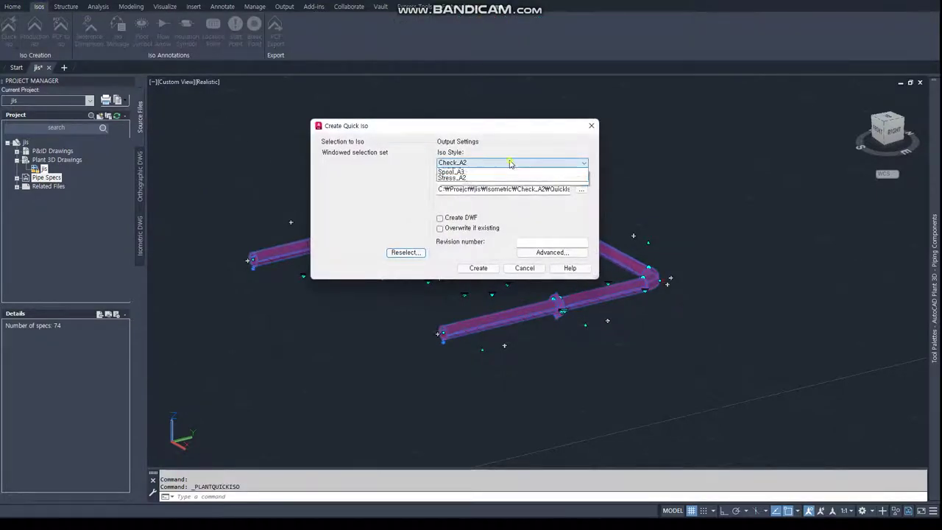
pyautogui.click(448, 182)
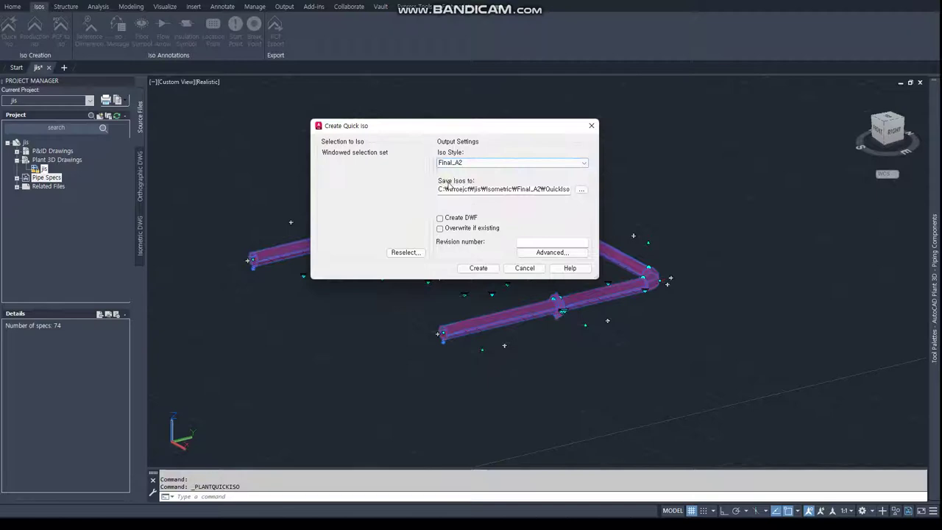
pyautogui.click(549, 252)
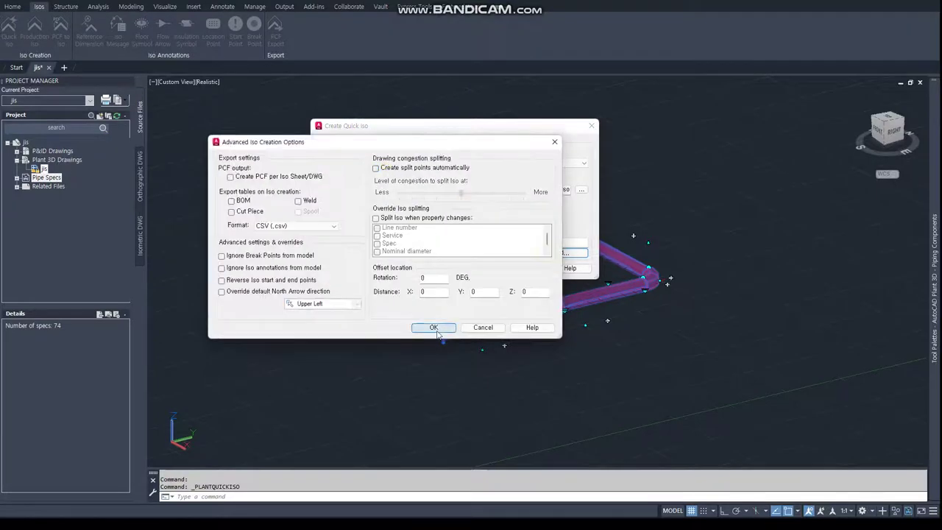
pyautogui.click(436, 329)
pyautogui.press('Return')
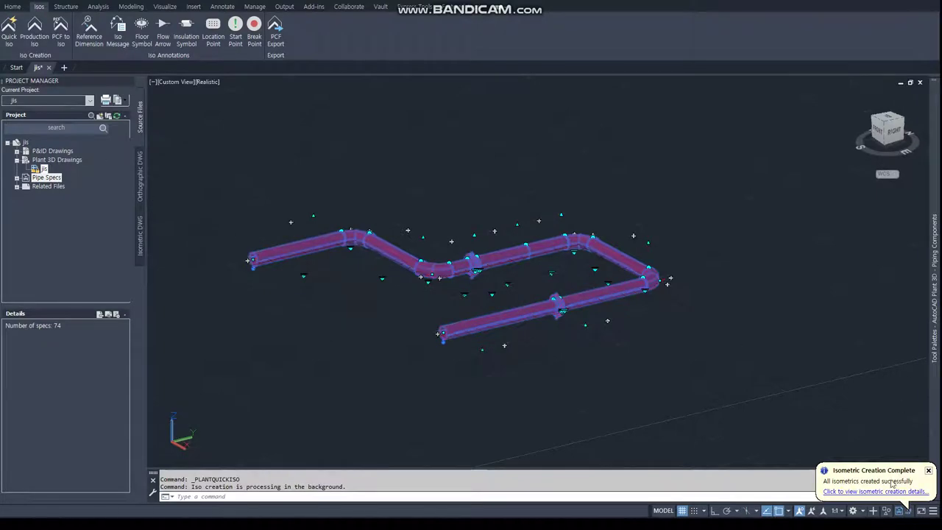
pyautogui.click(886, 493)
# - Open the generated UserDefinedLine isometric drawing and zoom around it
pyautogui.doubleClick(289, 322)
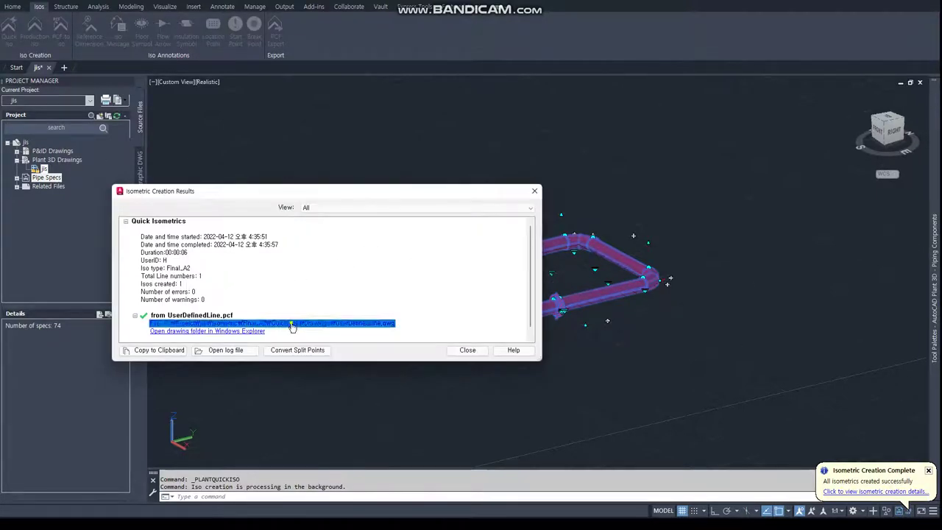
pyautogui.scroll(5, 257, 202)
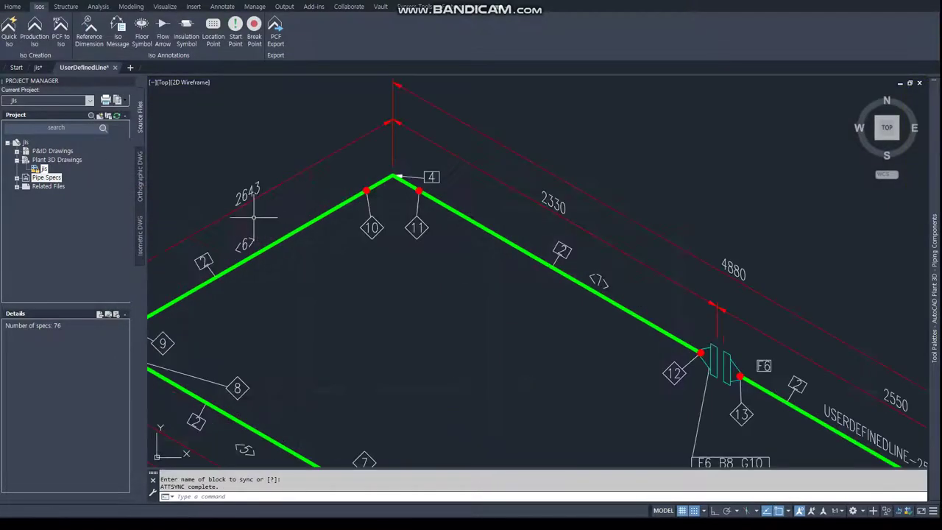
pyautogui.scroll(-4, 353, 191)
pyautogui.scroll(4, 432, 196)
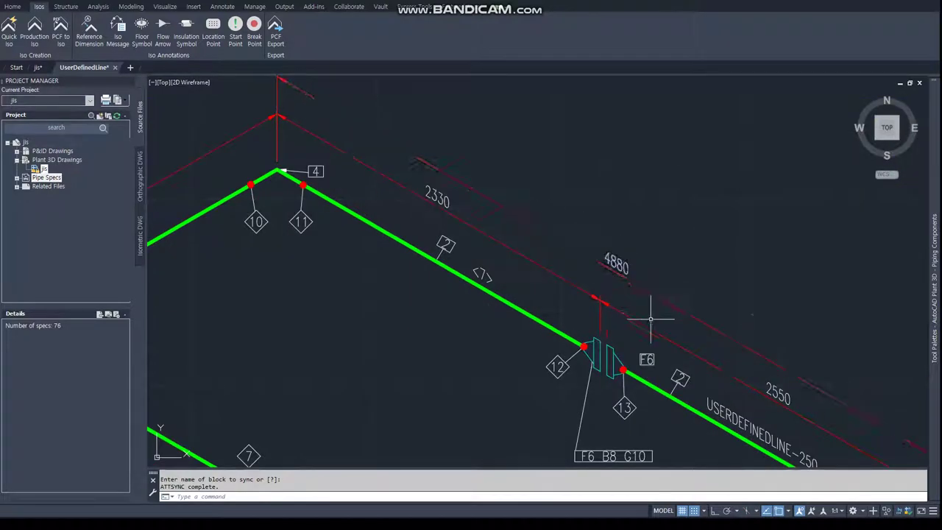
pyautogui.scroll(-6, 590, 336)
pyautogui.scroll(3, 736, 221)
pyautogui.scroll(3, 645, 163)
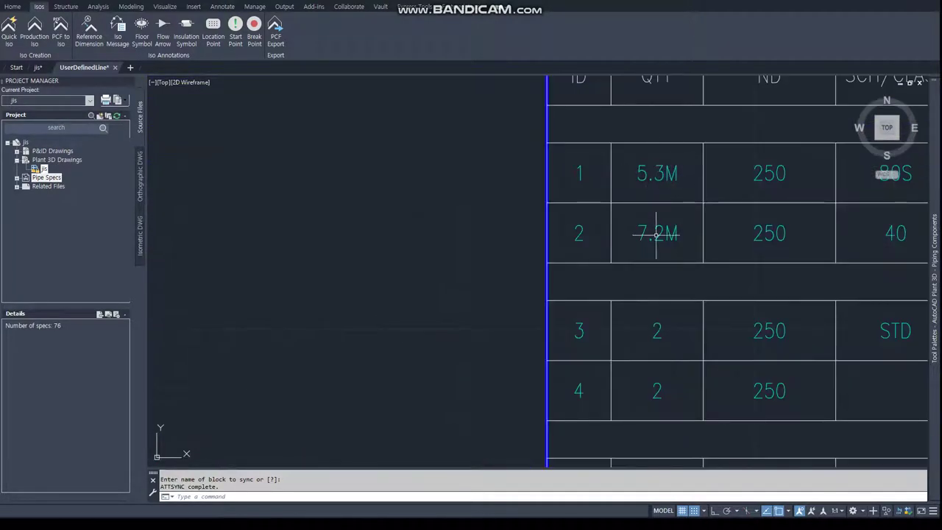
pyautogui.scroll(-3, 656, 234)
# - Pan across the bill of materials to inspect the FLANGES rows and the whole sheet
pyautogui.moveTo(699, 436)
pyautogui.mouseDown(button='middle')
pyautogui.moveTo(549, 393)
pyautogui.moveTo(551, 379)
pyautogui.mouseUp(button='middle')
pyautogui.scroll(2, 541, 195)
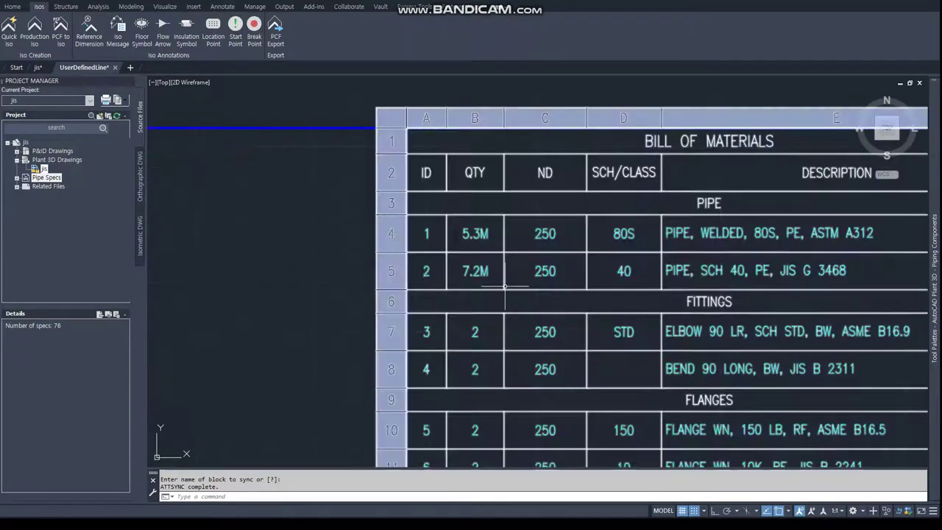
pyautogui.moveTo(501, 271); pyautogui.dragTo(467, 199, button='middle')
pyautogui.scroll(-4, 452, 153)
pyautogui.moveTo(309, 316); pyautogui.dragTo(458, 221, button='middle')
pyautogui.scroll(1, 458, 220)
pyautogui.scroll(1, 458, 215)
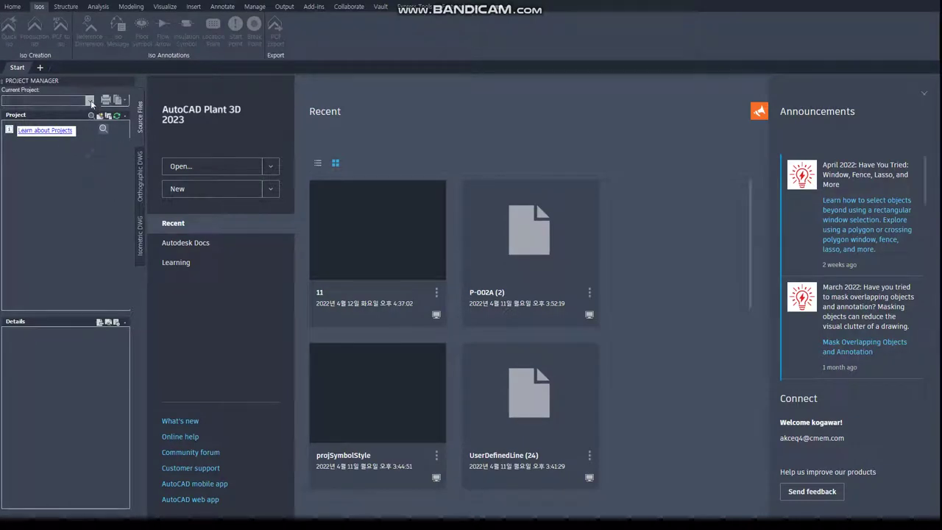
# - Make jis-inch the current project and add a drawing named jis-inch under Plant 3D Drawings
pyautogui.click(89, 100)
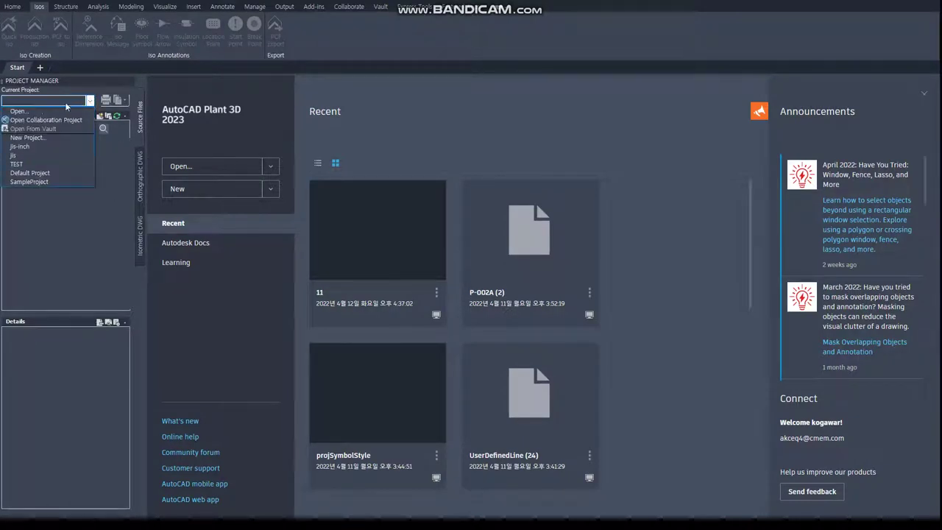
pyautogui.click(26, 148)
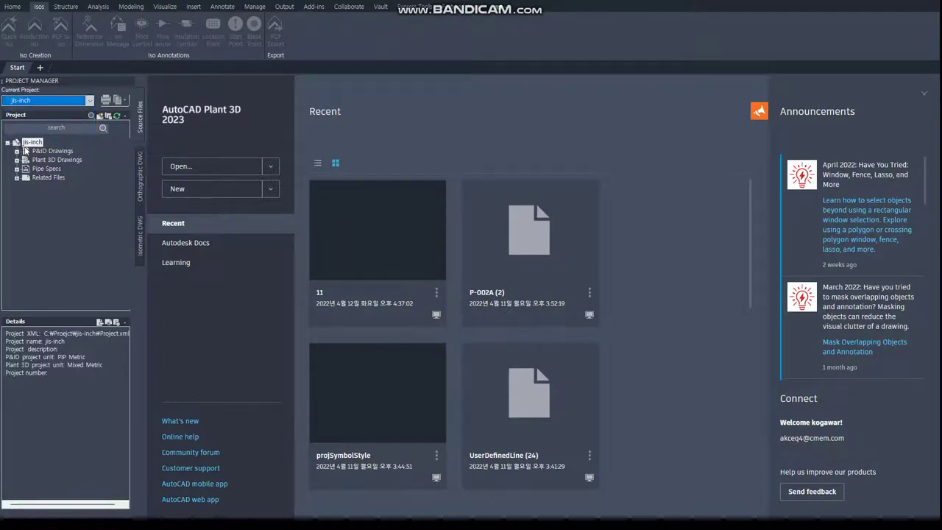
pyautogui.click(61, 159)
pyautogui.rightClick(62, 159)
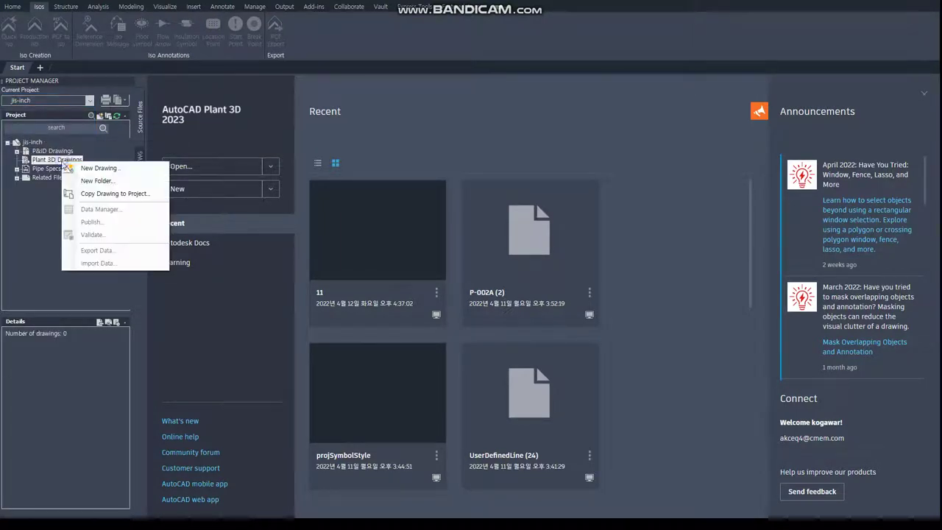
pyautogui.click(99, 168)
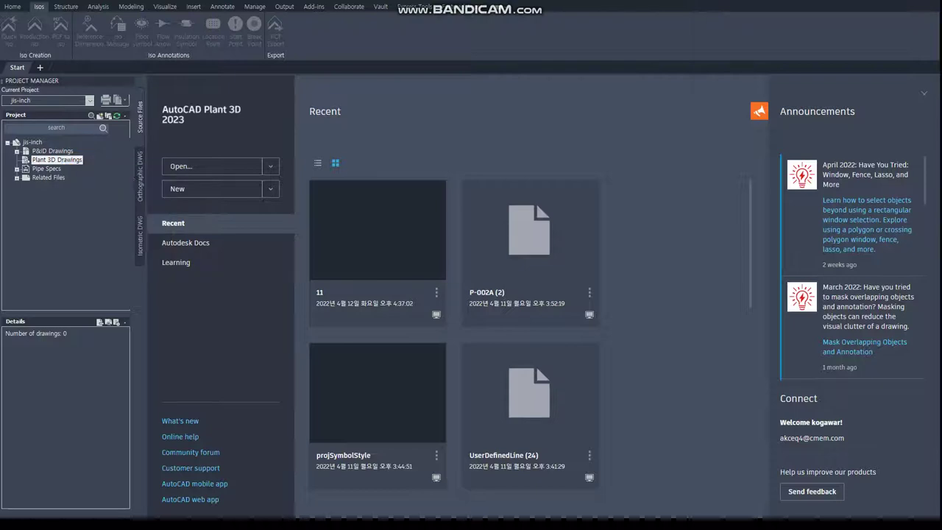
pyautogui.write('jis-inch.dwg')
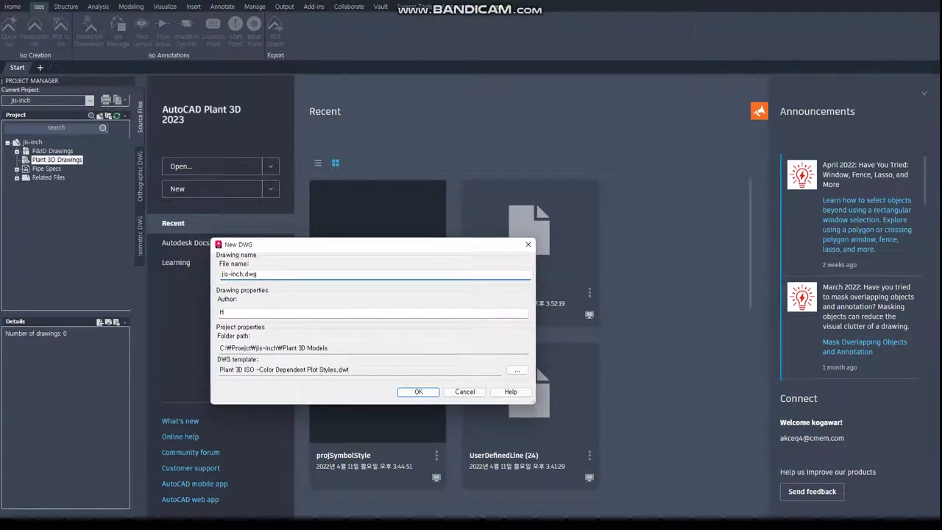
pyautogui.press('Return')
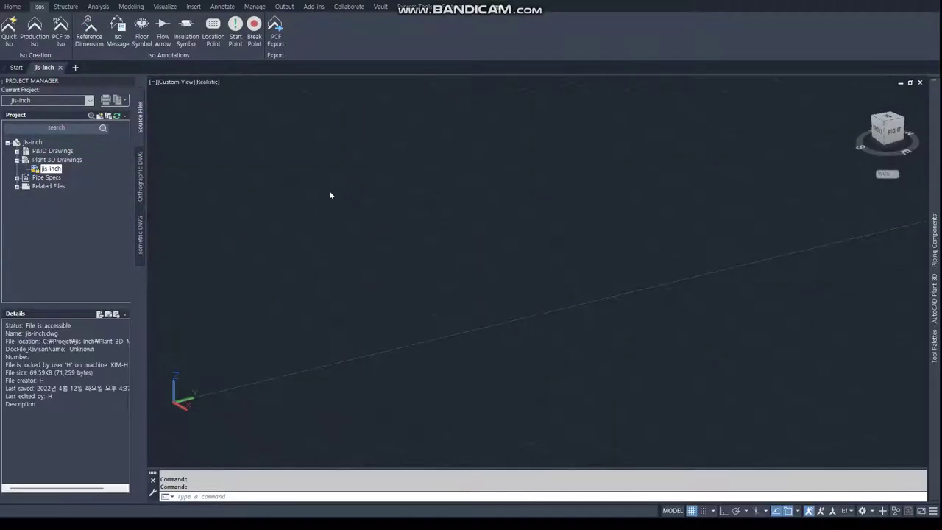
# - Set the pipe size to 10 inches
pyautogui.click(452, 260)
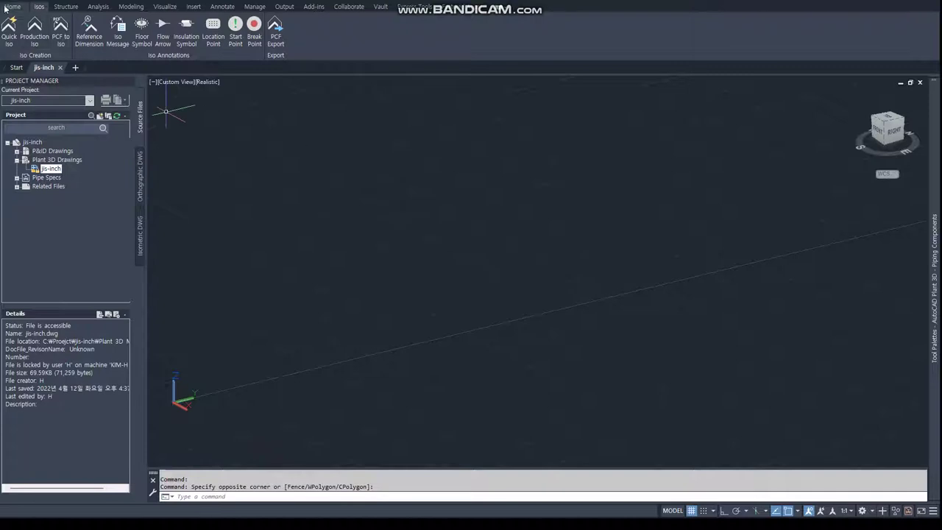
pyautogui.click(11, 6)
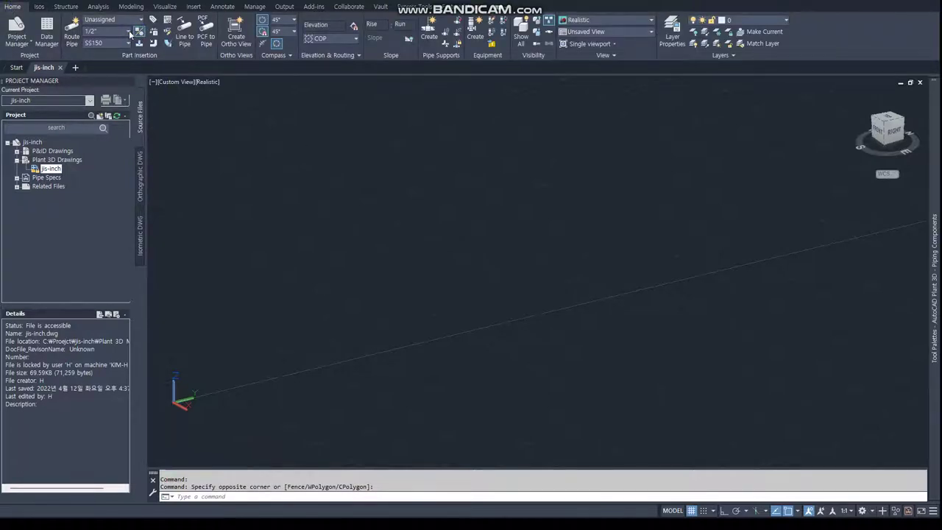
pyautogui.click(131, 33)
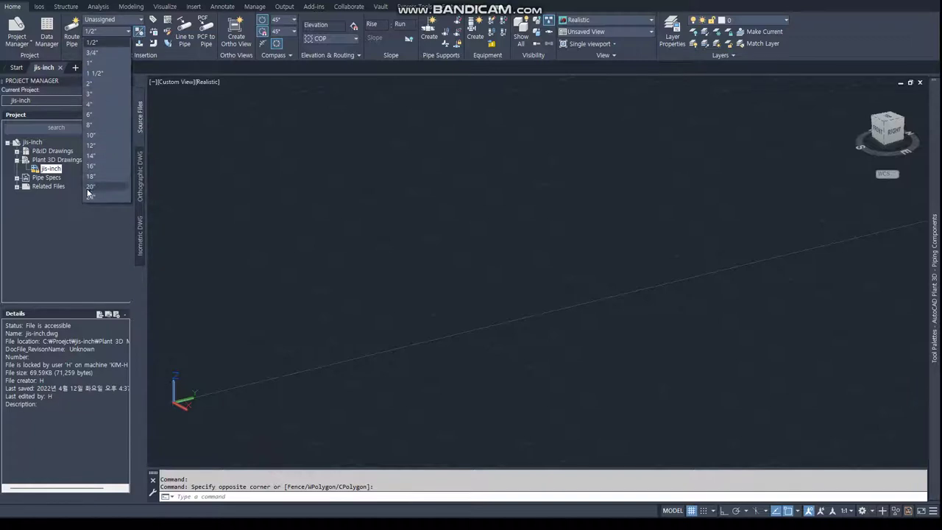
pyautogui.click(92, 136)
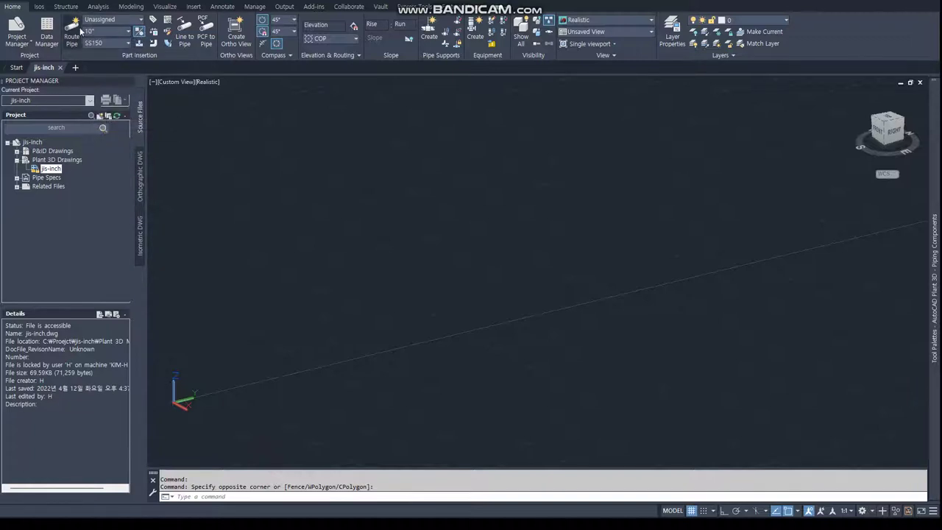
# - Copy the asme.pspx and jis.pspx spec files into the project's Pipe Specs
pyautogui.click(99, 44)
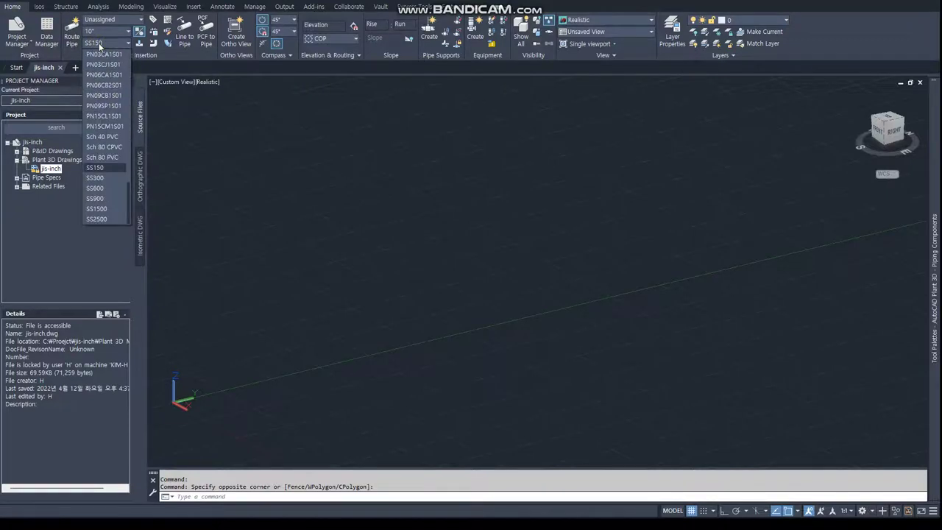
pyautogui.click(94, 167)
pyautogui.click(45, 177)
pyautogui.rightClick(45, 179)
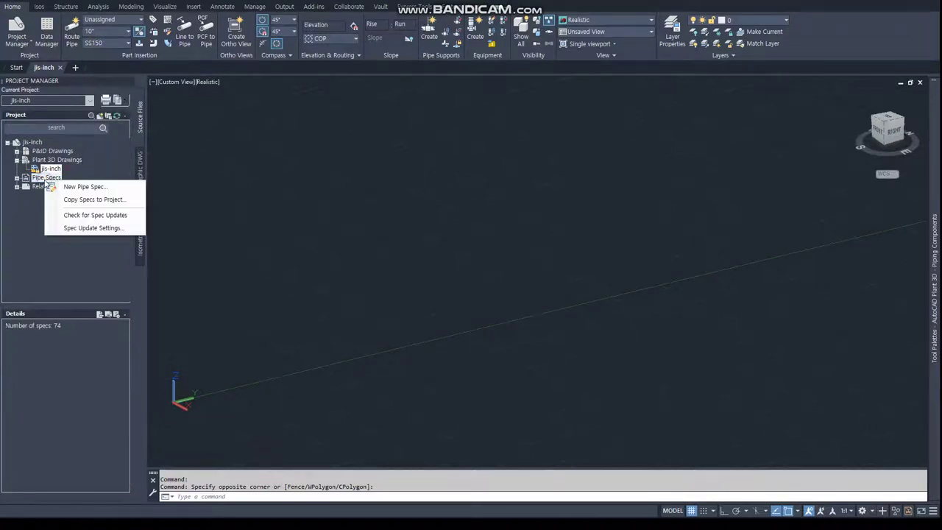
pyautogui.click(78, 199)
pyautogui.click(290, 202)
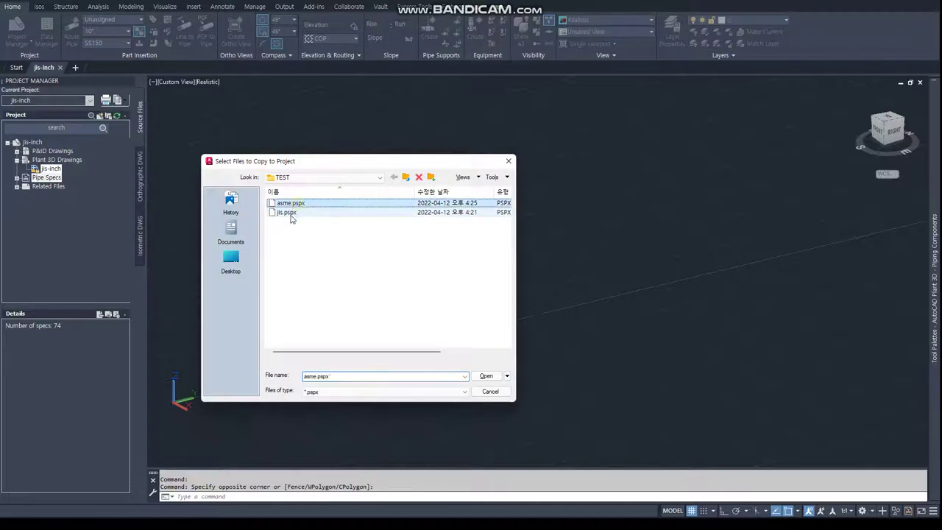
pyautogui.keyDown('shift'); pyautogui.click(287, 212); pyautogui.keyUp('shift')
pyautogui.click(485, 376)
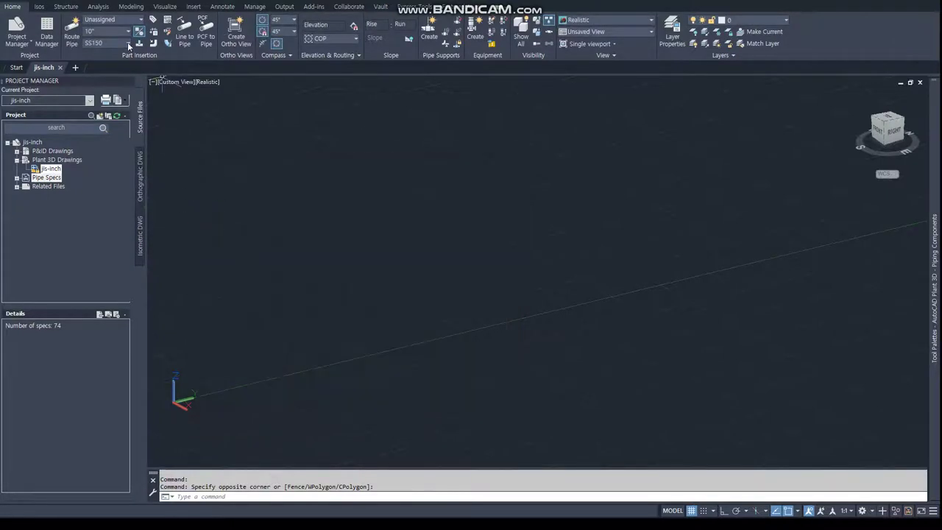
# - Choose the asme spec and begin routing a new pipe
pyautogui.click(127, 41)
pyautogui.scroll(8, 128, 176)
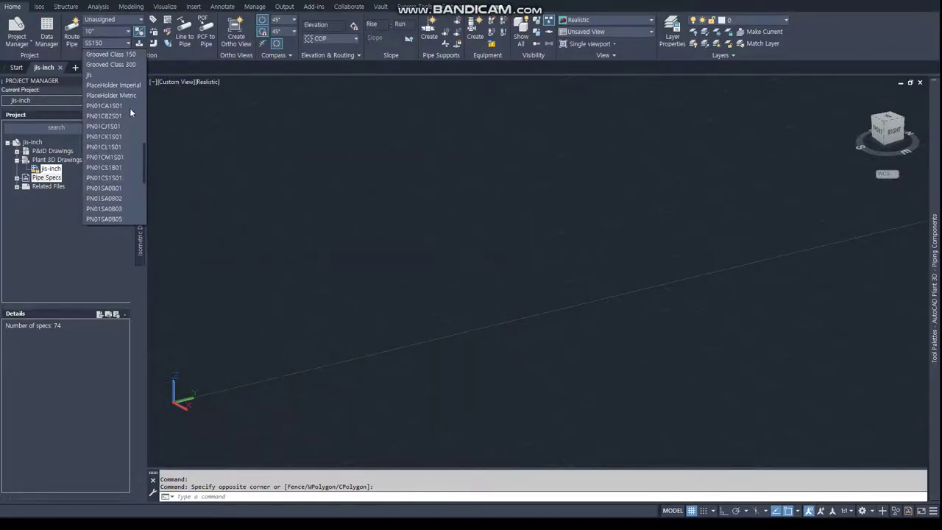
pyautogui.moveTo(144, 156); pyautogui.dragTo(153, 65)
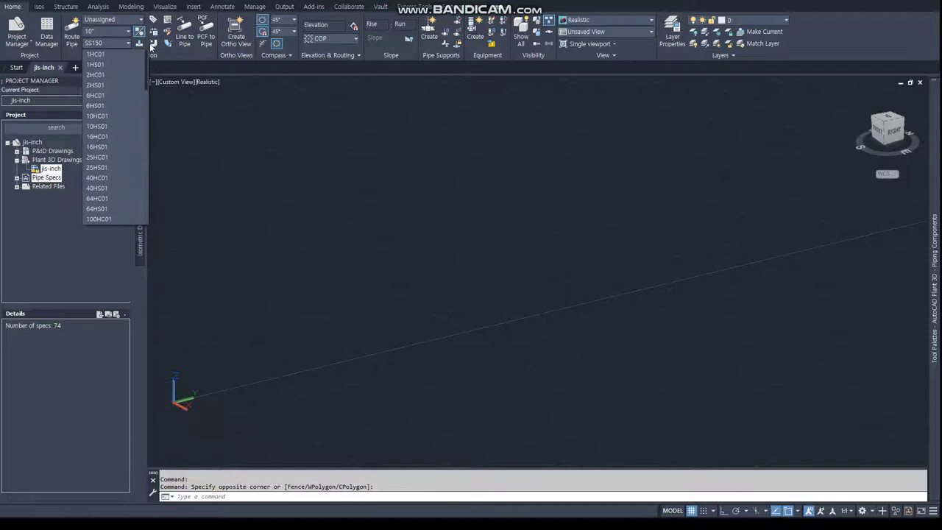
pyautogui.scroll(-5, 134, 117)
pyautogui.click(122, 117)
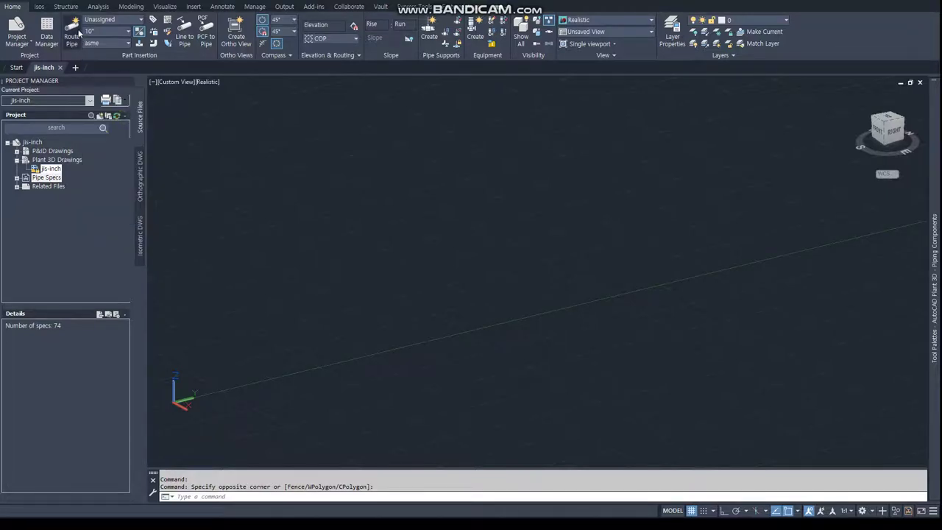
pyautogui.click(71, 33)
# - Route a 10-inch asme pipe through four points with bends
pyautogui.click(212, 262)
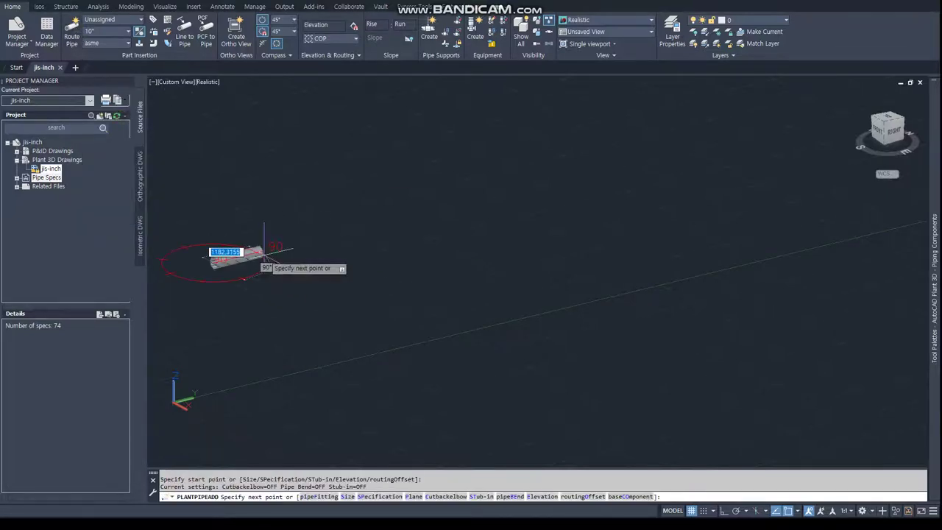
pyautogui.click(265, 252)
pyautogui.click(312, 278)
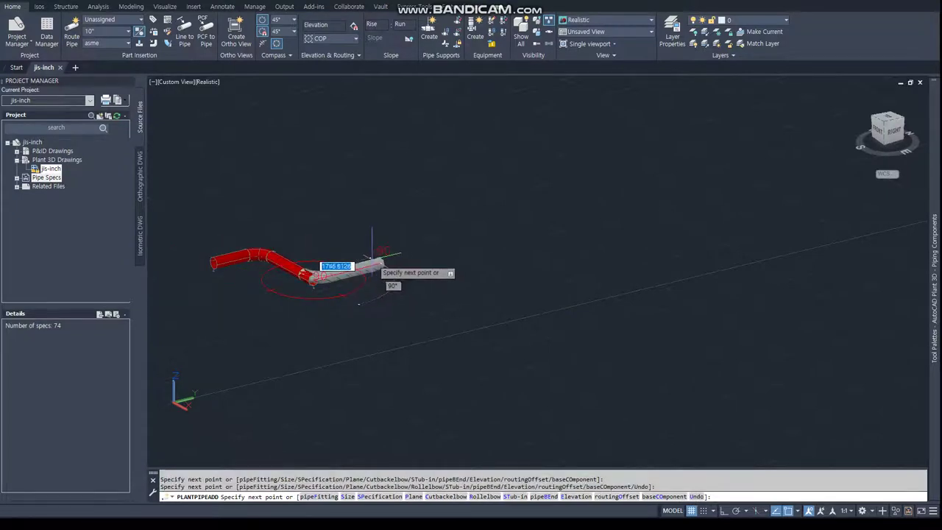
pyautogui.click(368, 259)
pyautogui.press('Return')
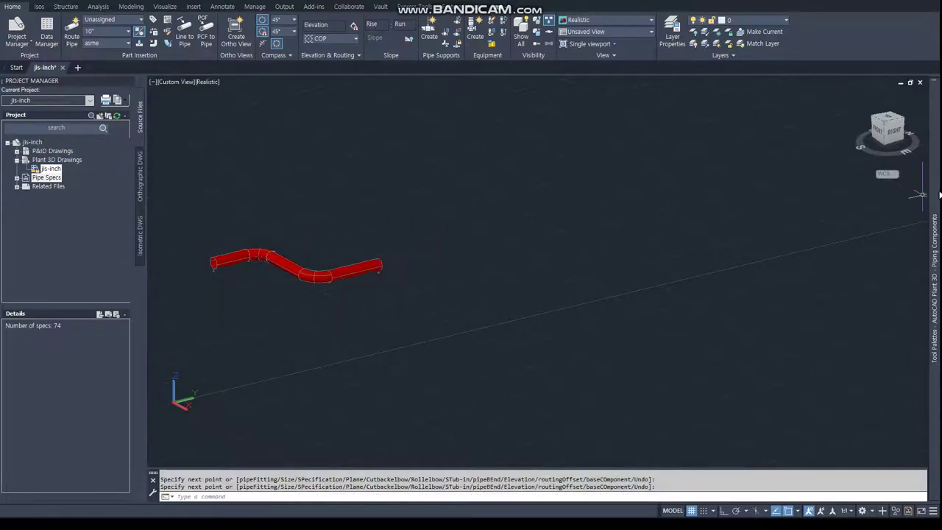
pyautogui.moveTo(933, 272)
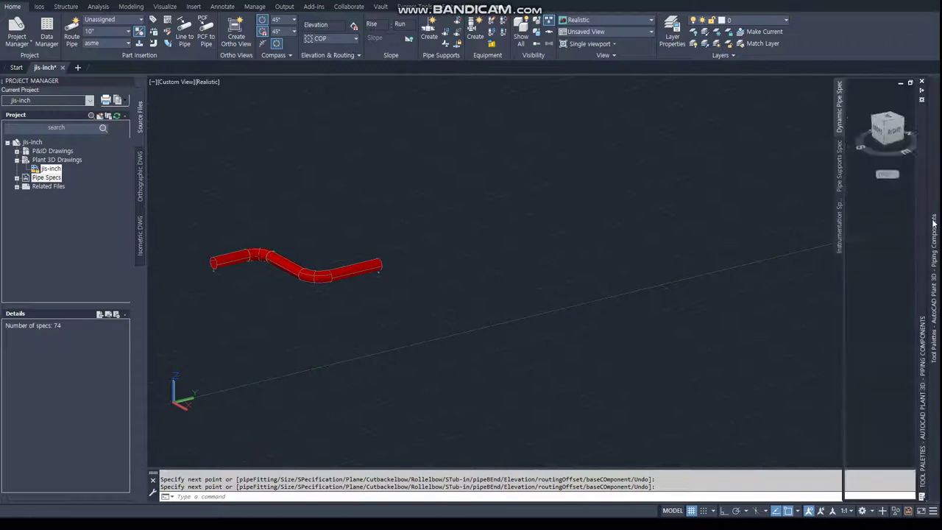
# - Insert a weld-neck flange on the red pipe with default rotation
pyautogui.click(883, 214)
pyautogui.click(354, 271)
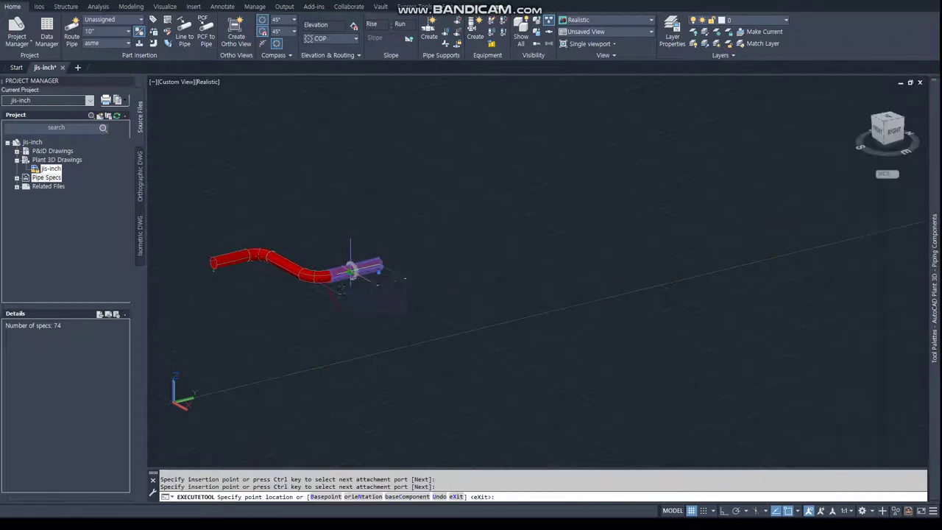
pyautogui.click(354, 271)
pyautogui.click(368, 236)
pyautogui.press('Return')
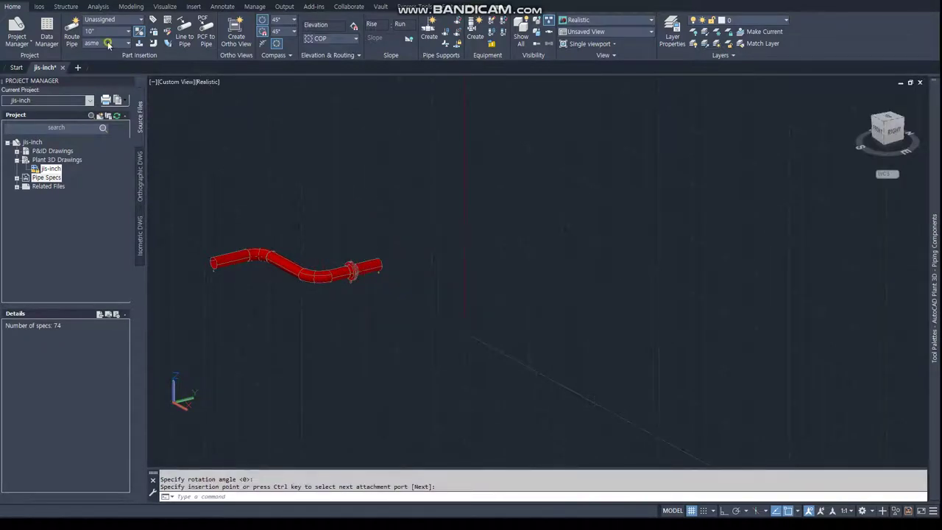
pyautogui.click(108, 43)
# - Route a jis 10" (250) pipe from the run's end looping back with elbows
pyautogui.click(112, 217)
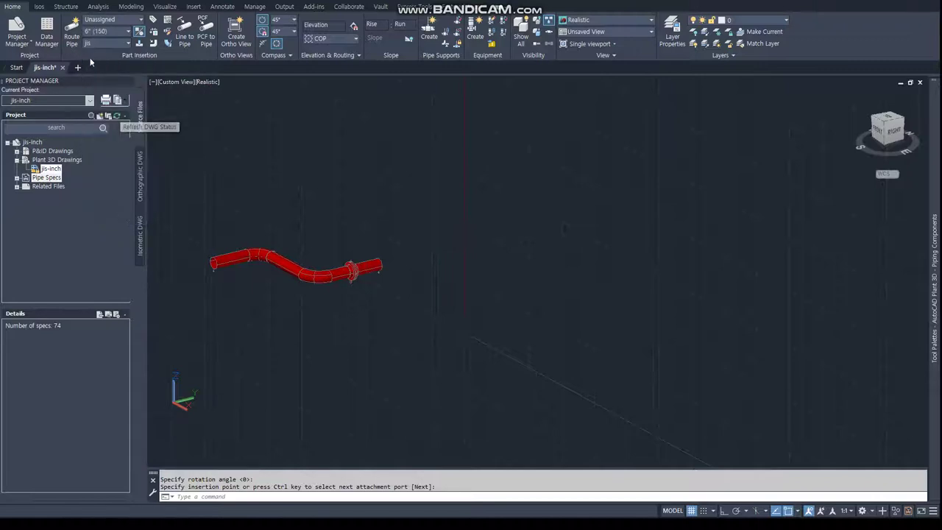
pyautogui.click(71, 31)
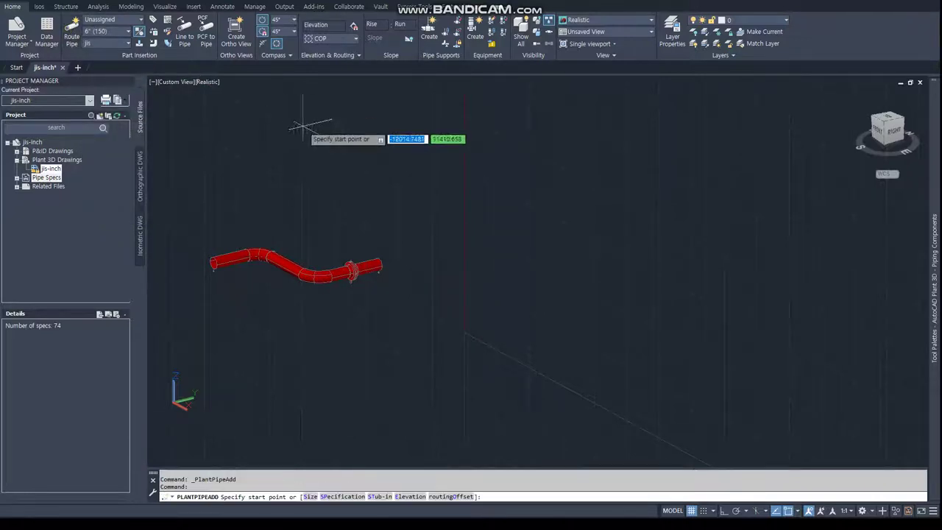
pyautogui.click(114, 32)
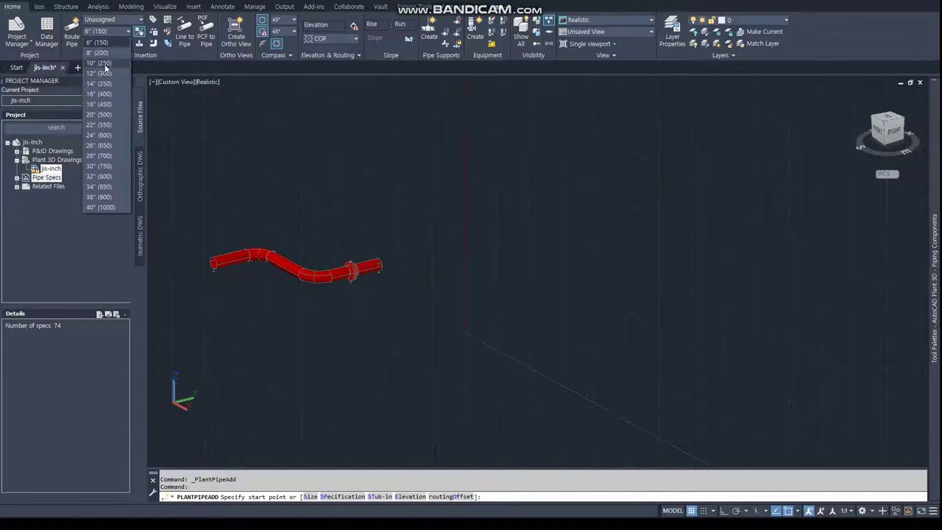
pyautogui.click(105, 63)
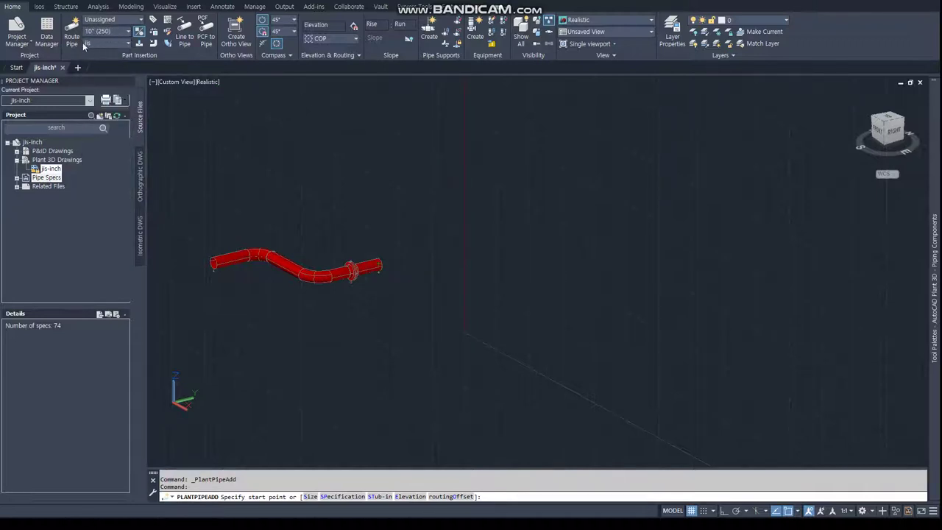
pyautogui.click(300, 492)
pyautogui.write('nod')
pyautogui.click(381, 267)
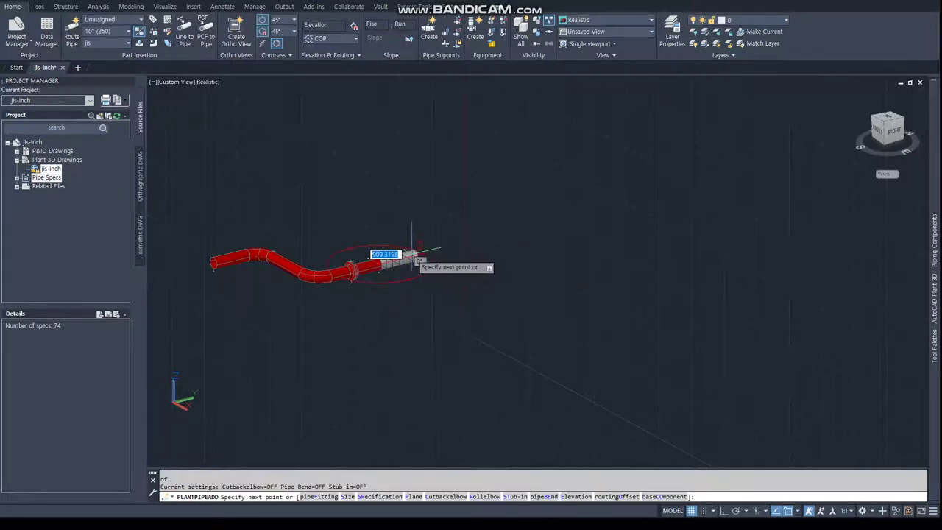
pyautogui.click(476, 276)
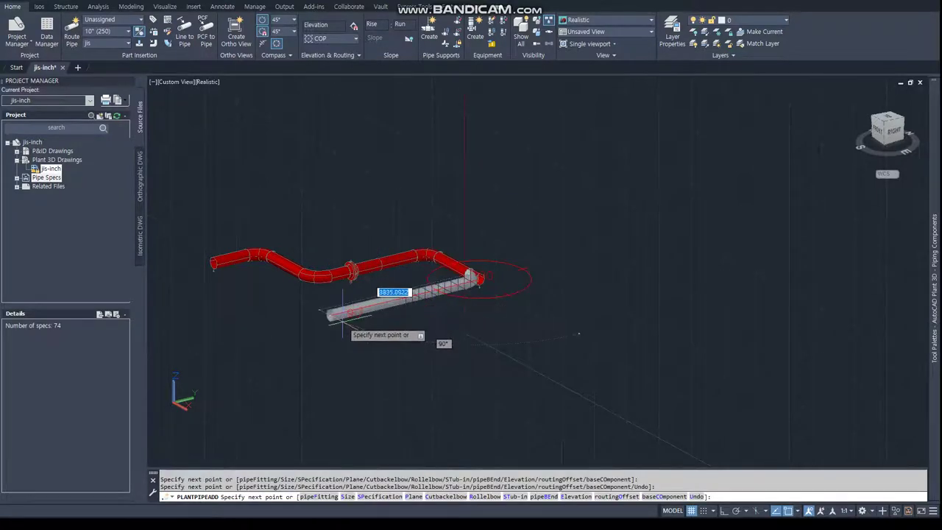
pyautogui.click(320, 320)
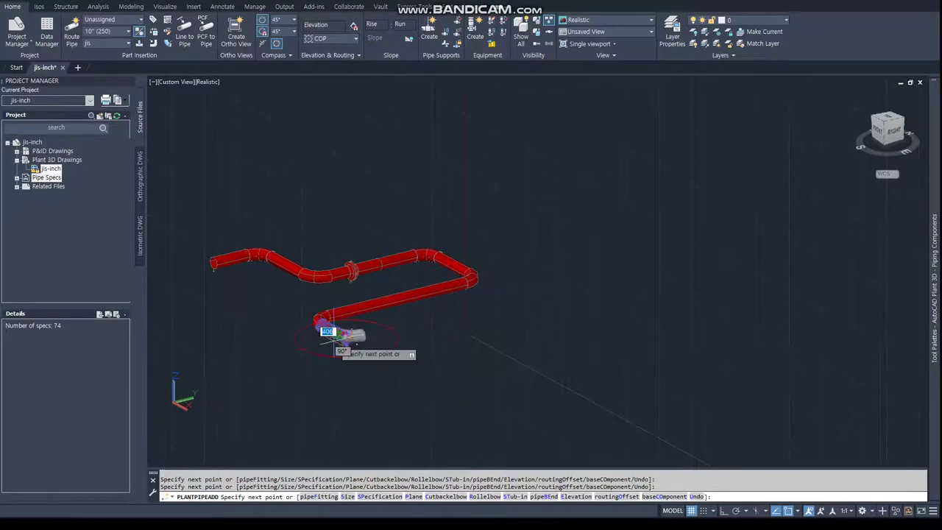
pyautogui.click(345, 337)
pyautogui.press('Return')
pyautogui.moveTo(933, 264)
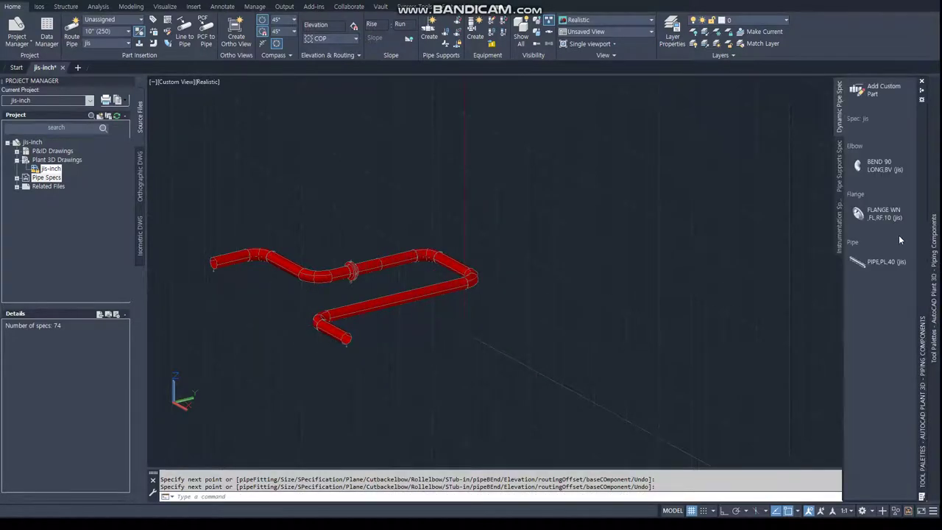
# - Insert a jis weld-neck flange on the lower leg of the extension
pyautogui.click(876, 213)
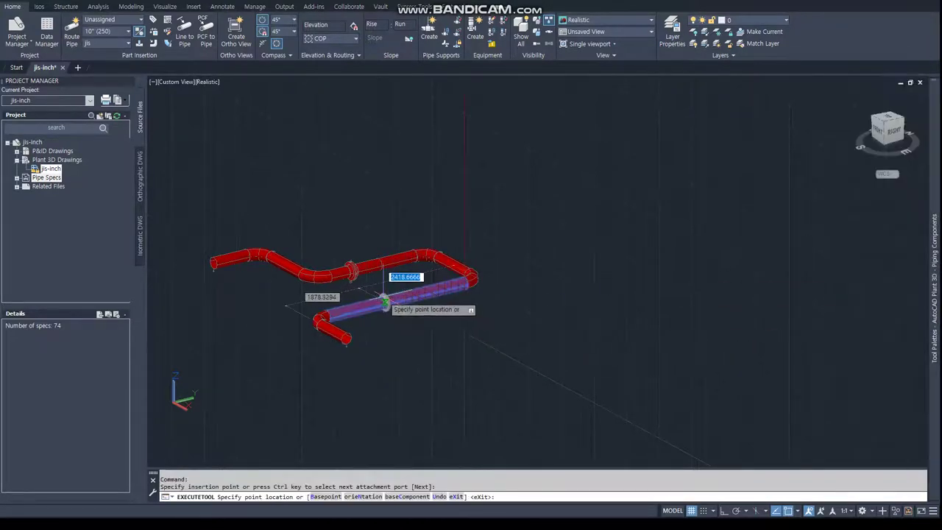
pyautogui.click(384, 302)
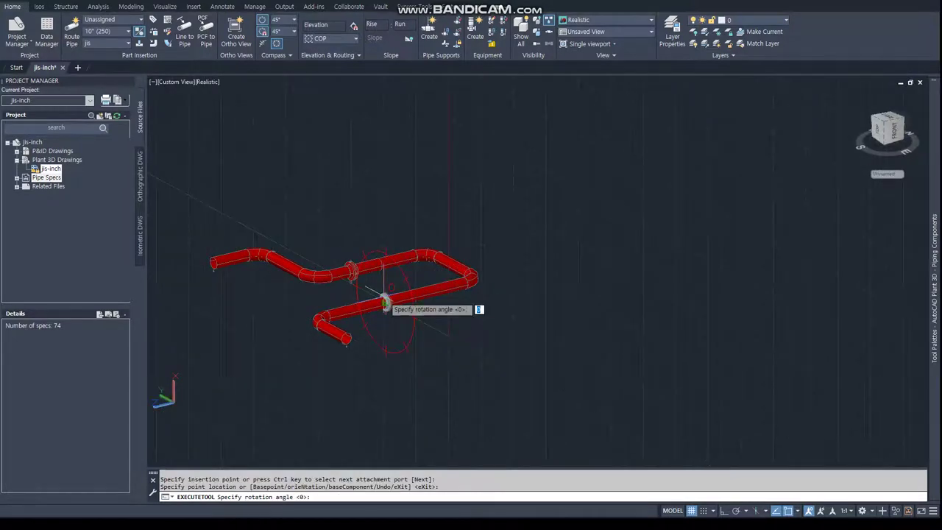
pyautogui.click(426, 280)
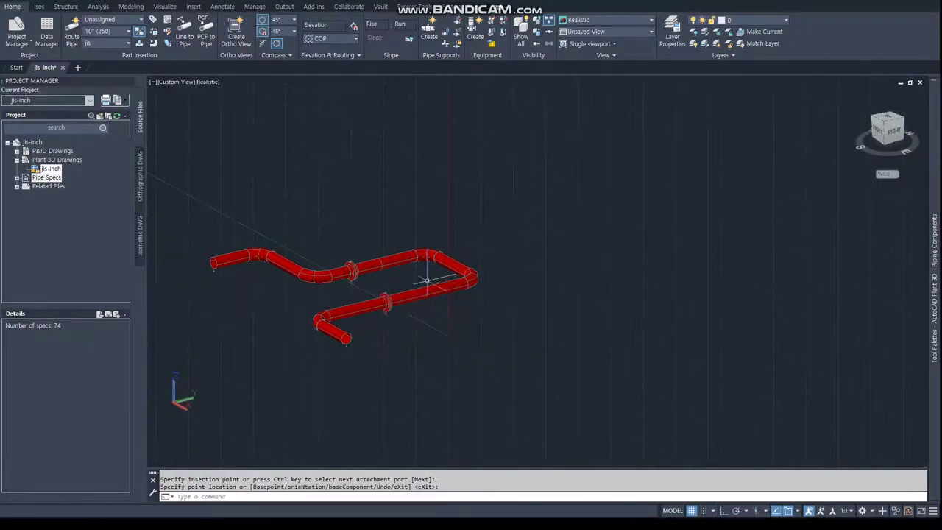
pyautogui.press('Escape')
pyautogui.scroll(1, 510, 195)
# - Window-select all the pipe components of the 10-inch route
pyautogui.scroll(1, 427, 195)
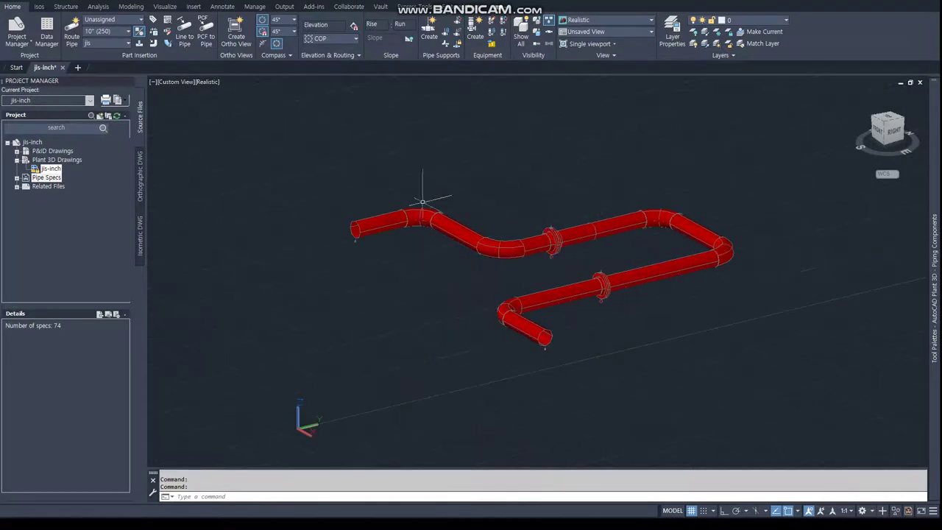
pyautogui.click(289, 162)
pyautogui.click(788, 424)
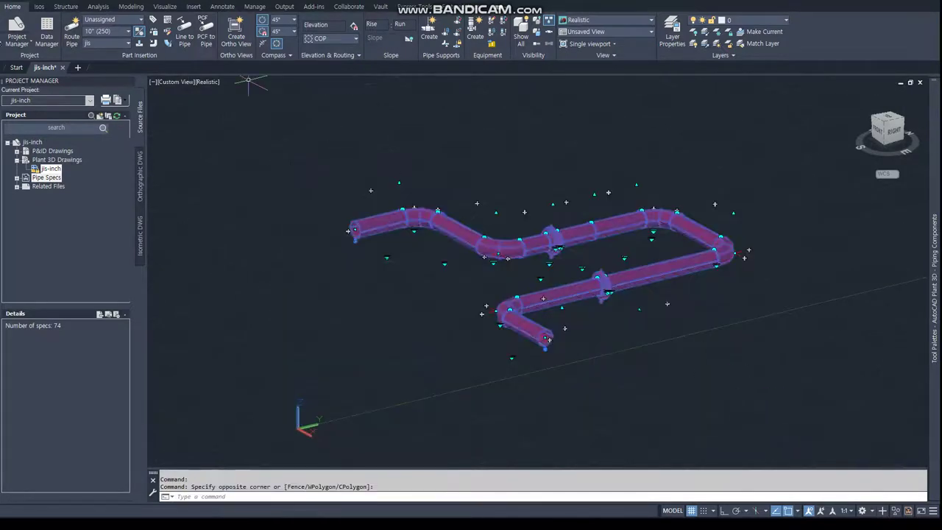
# - Create a Final_A2 quick isometric and open the resulting UserDefinedLine drawing
pyautogui.click(39, 8)
pyautogui.click(10, 30)
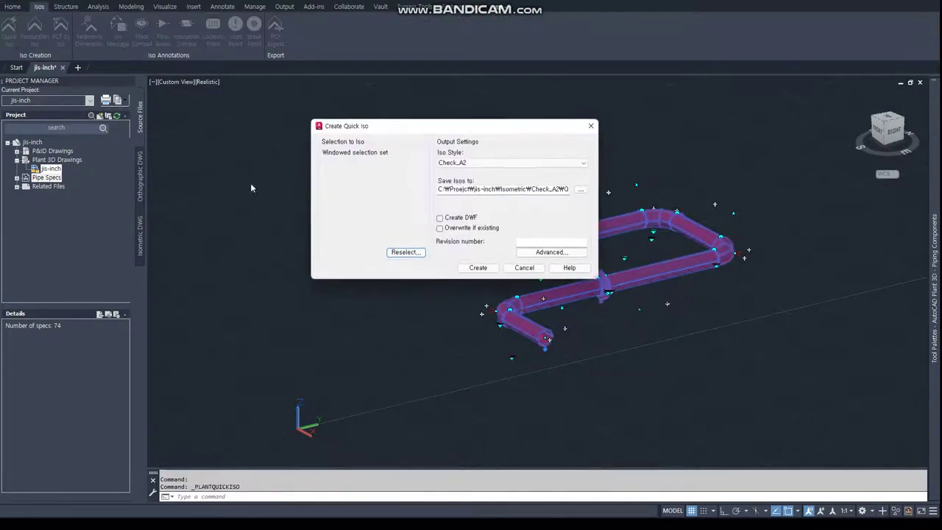
pyautogui.click(541, 163)
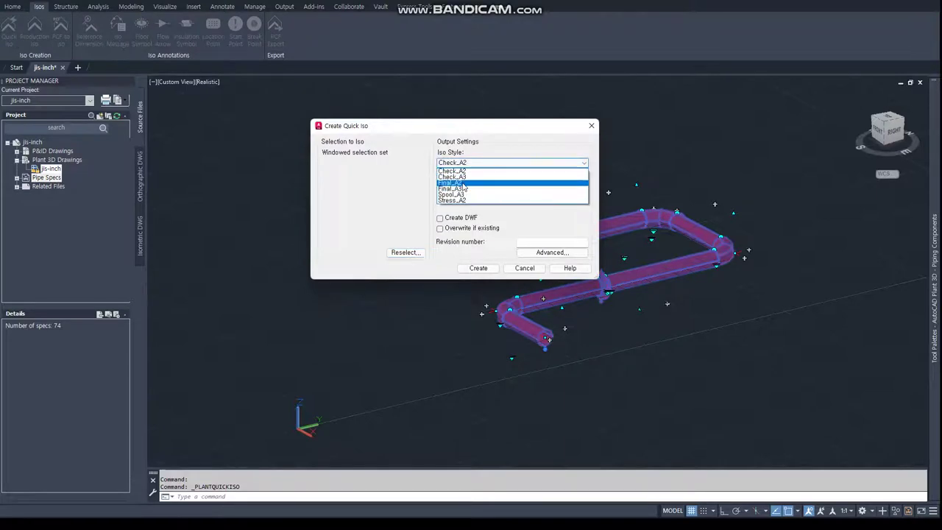
pyautogui.click(464, 184)
pyautogui.click(541, 253)
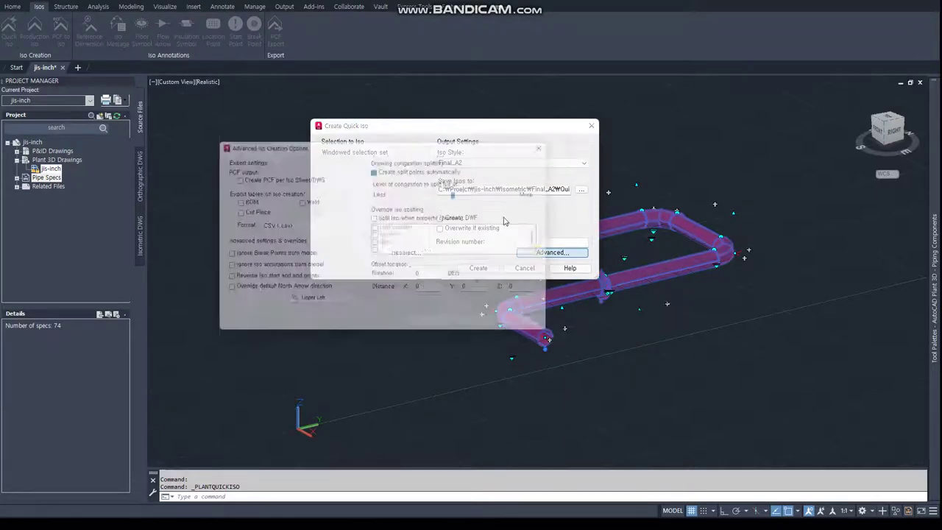
pyautogui.click(434, 328)
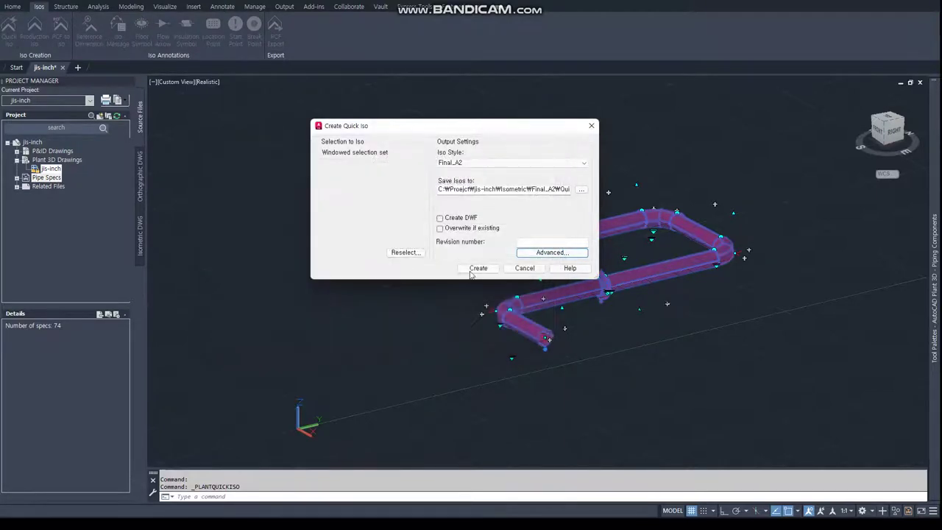
pyautogui.click(477, 268)
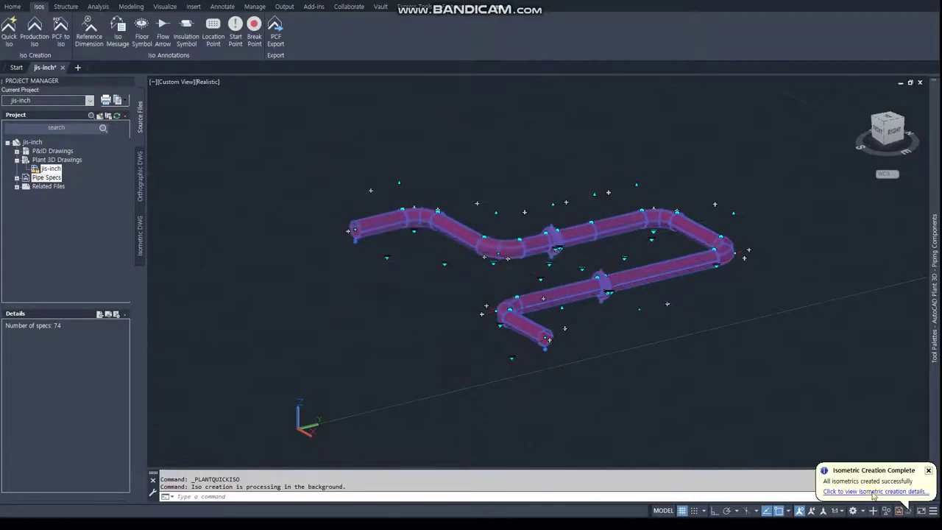
pyautogui.click(873, 491)
pyautogui.click(322, 324)
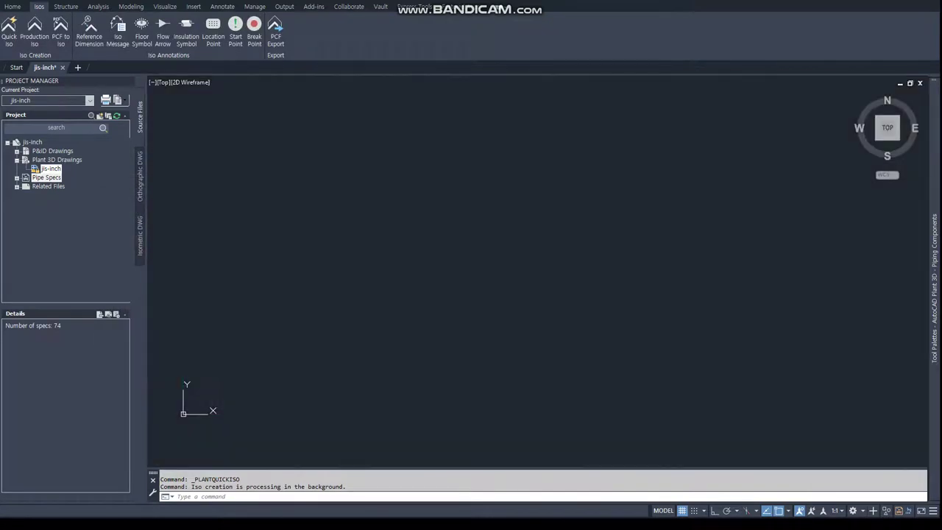
# - Zoom and pan through the BOM rows 3–10, fasteners and gaskets, then deselect the table
pyautogui.scroll(8, 325, 218)
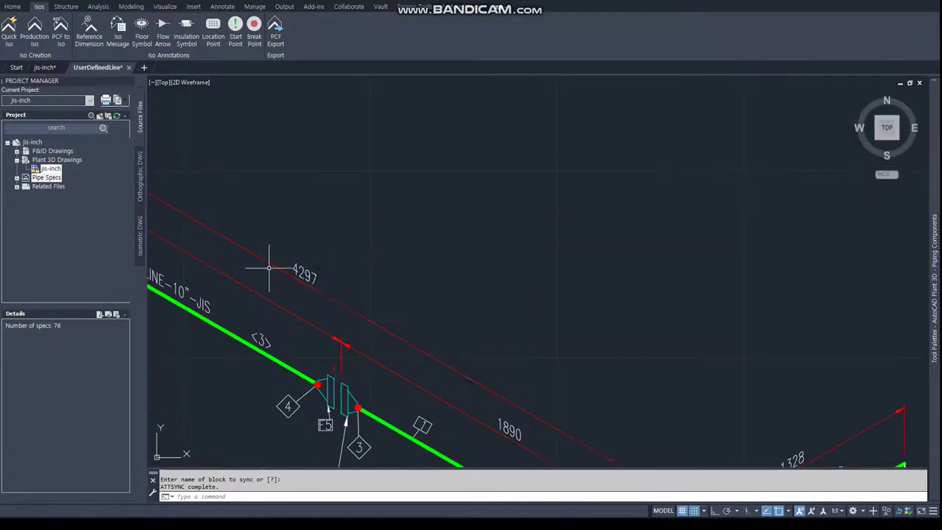
pyautogui.scroll(-4, 291, 281)
pyautogui.scroll(4, 624, 228)
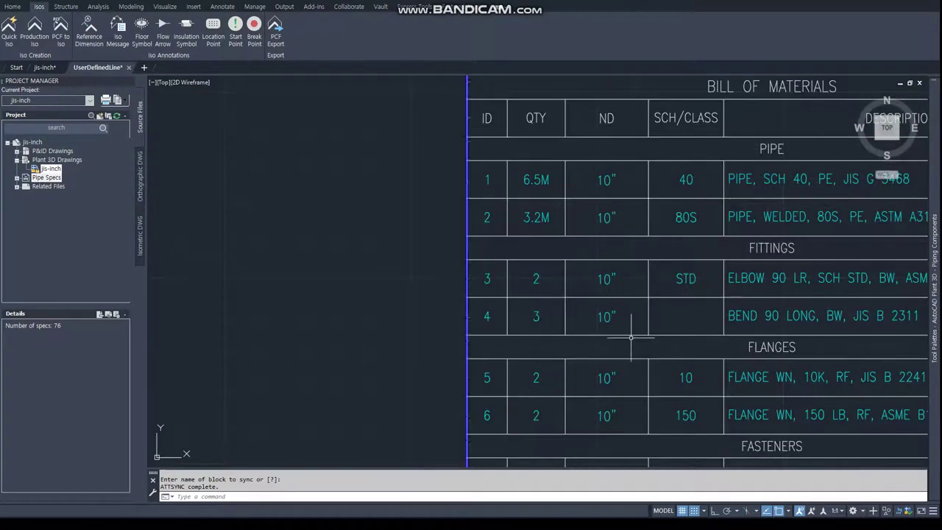
pyautogui.moveTo(630, 316); pyautogui.dragTo(618, 139, button='middle')
pyautogui.moveTo(586, 298); pyautogui.dragTo(535, 213, button='middle')
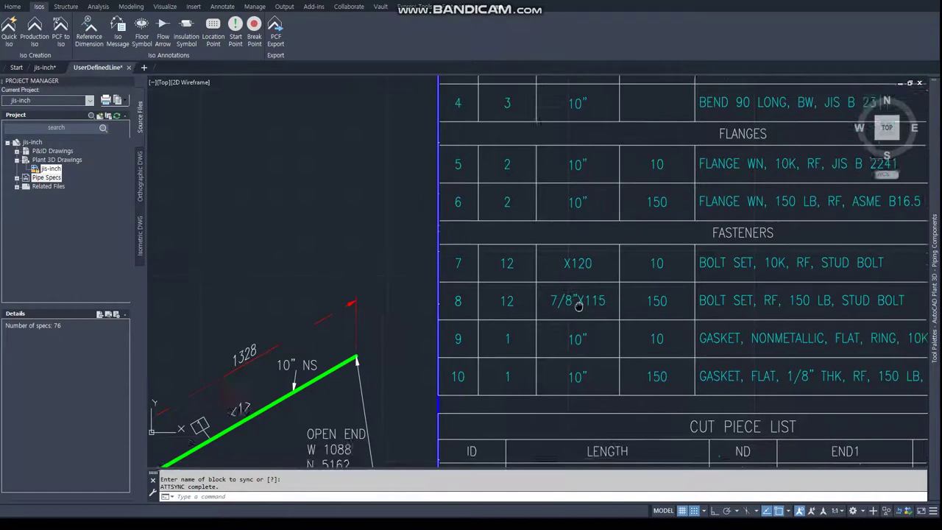
pyautogui.click(560, 240)
pyautogui.press('Escape')
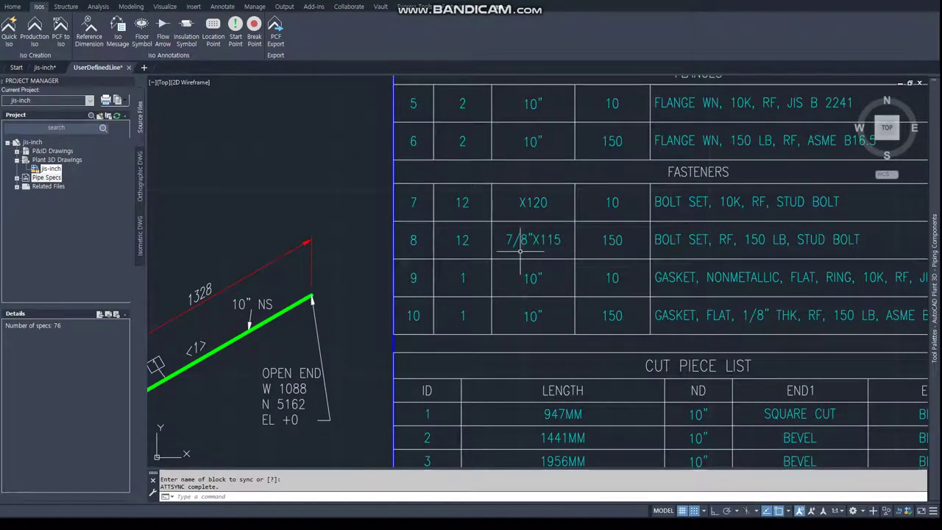
# - Zoom out and pan back to the green pipe run on the iso
pyautogui.scroll(-3, 500, 250)
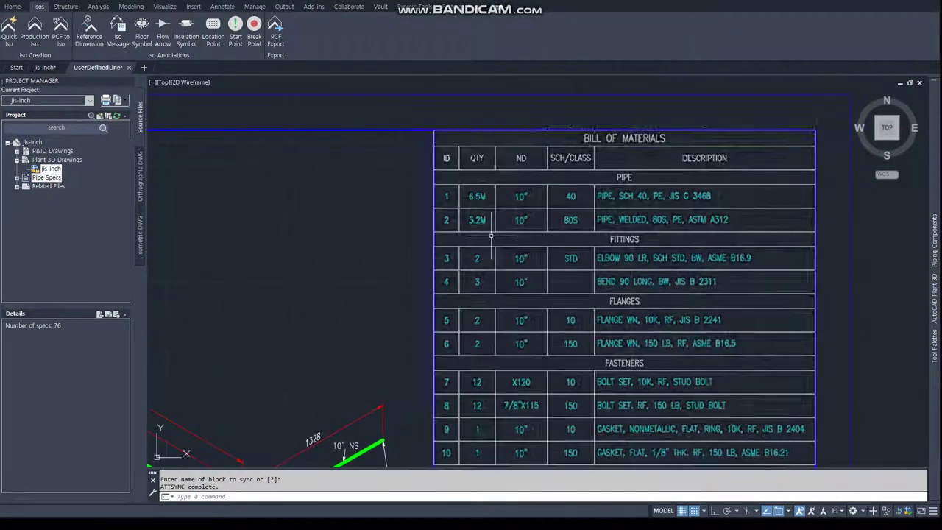
pyautogui.scroll(-2, 486, 201)
pyautogui.moveTo(320, 383); pyautogui.dragTo(410, 294, button='middle')
pyautogui.scroll(2, 517, 294)
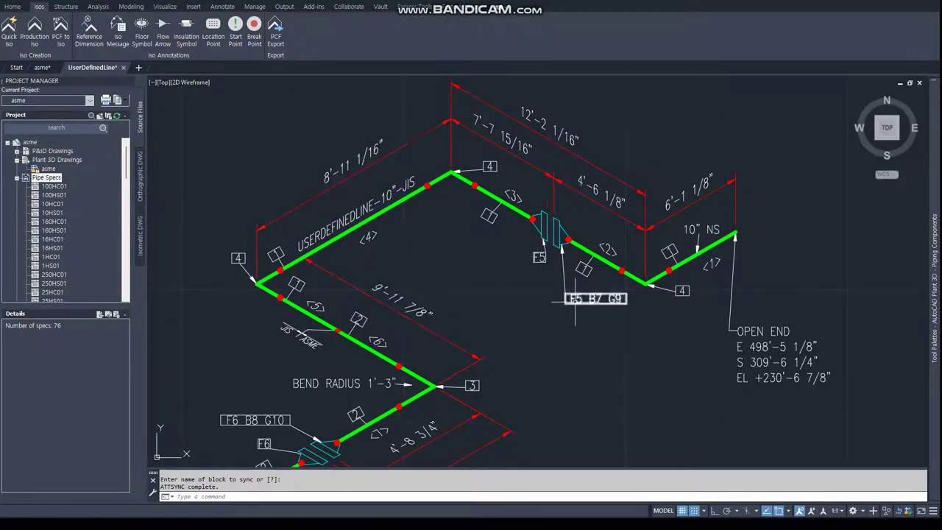
# - Pan across the asme iso's bill of materials and its pipe run
pyautogui.moveTo(809, 147); pyautogui.dragTo(397, 215, button='middle')
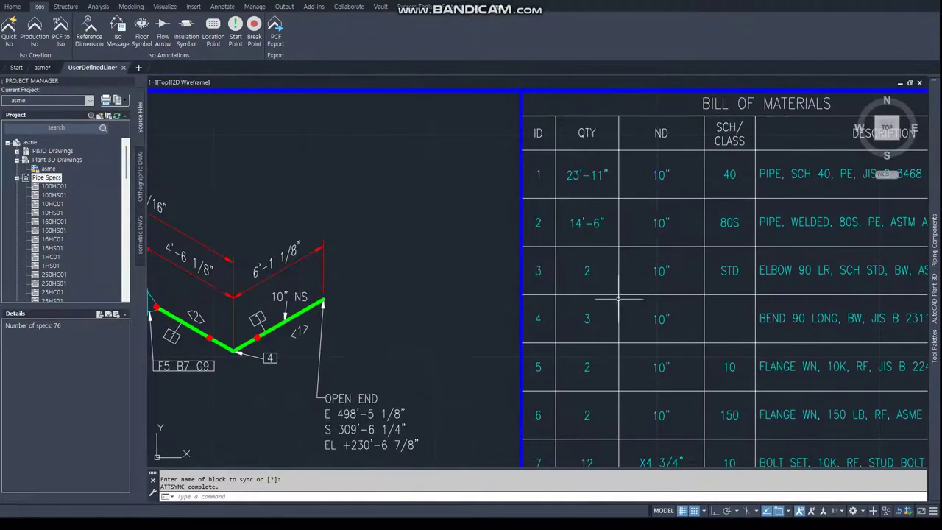
pyautogui.moveTo(618, 298); pyautogui.dragTo(839, 292, button='middle')
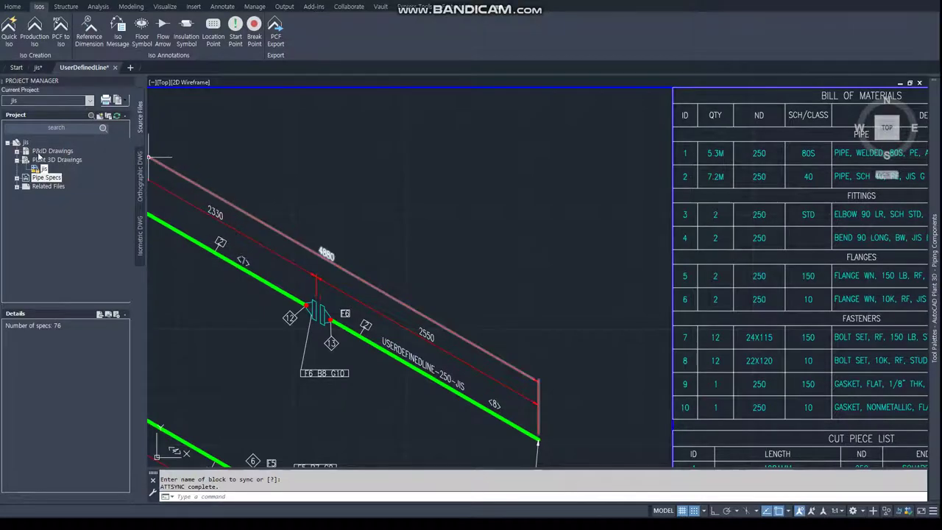
pyautogui.click(269, 154)
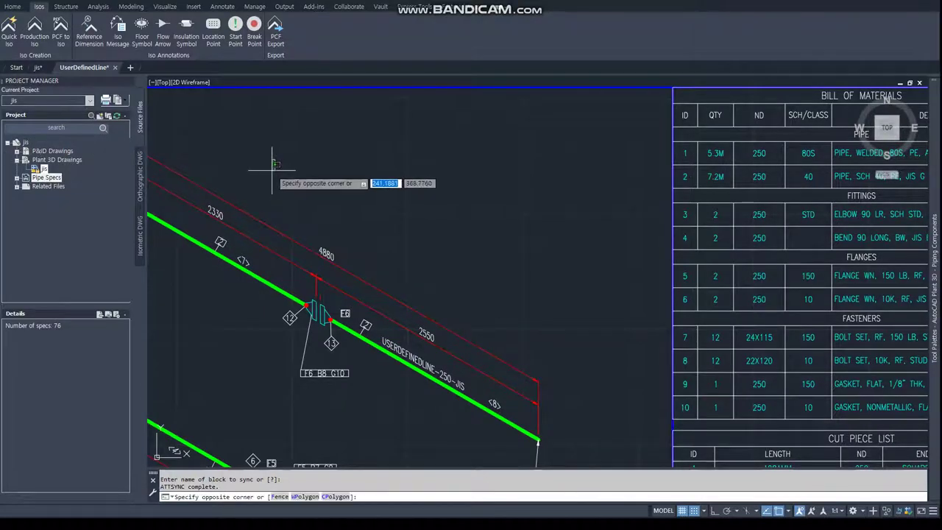
# - Zoom into the jis iso's bill of materials and recentre the table with its header
pyautogui.scroll(-4, 270, 161)
pyautogui.scroll(5, 263, 209)
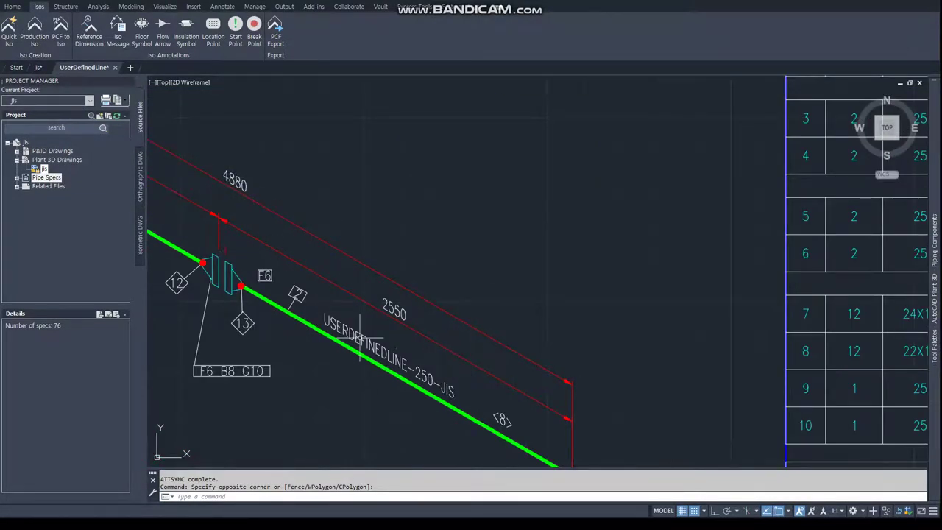
pyautogui.scroll(-3, 538, 261)
pyautogui.scroll(4, 538, 260)
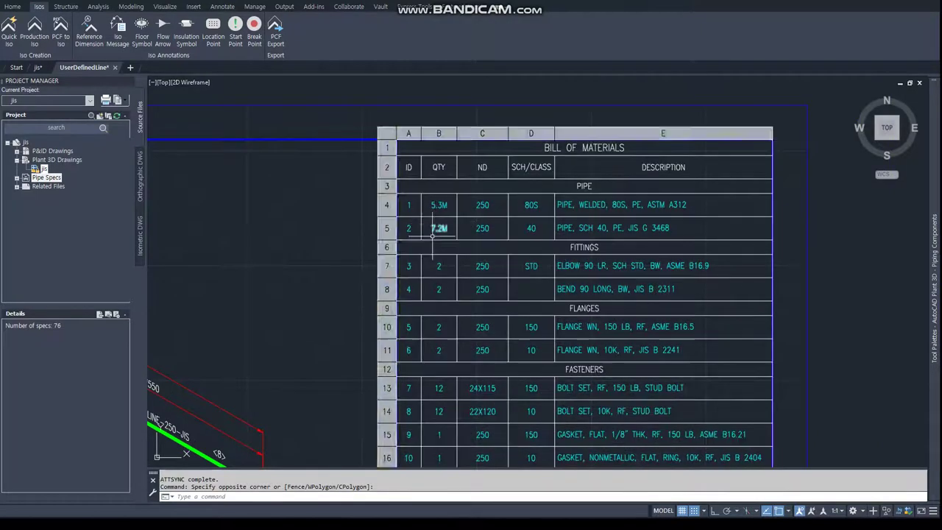
pyautogui.scroll(-3, 432, 234)
pyautogui.scroll(3, 445, 281)
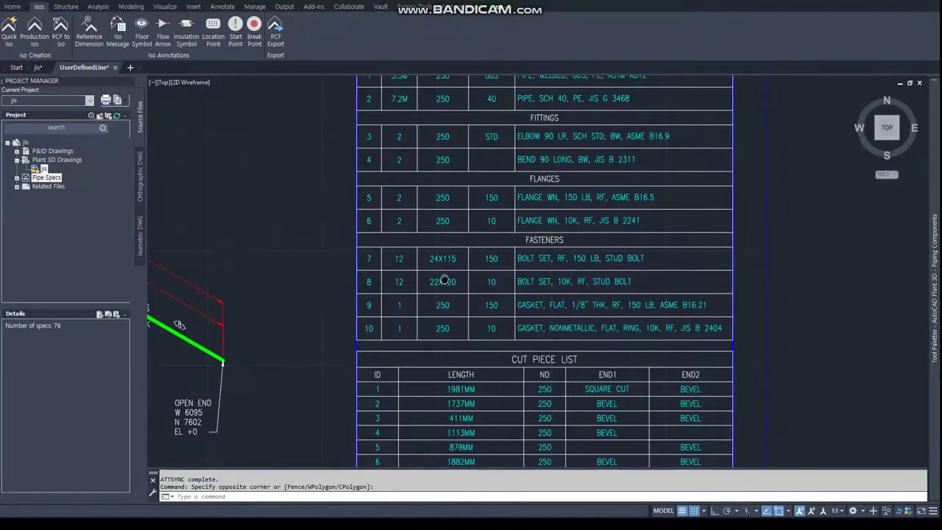
pyautogui.moveTo(453, 241); pyautogui.dragTo(454, 309, button='middle')
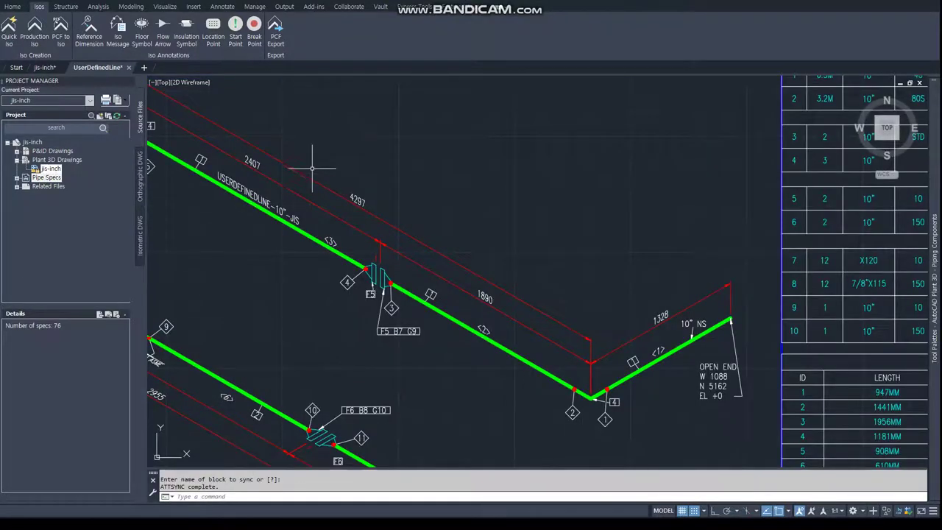
pyautogui.moveTo(312, 168); pyautogui.dragTo(401, 184, button='middle')
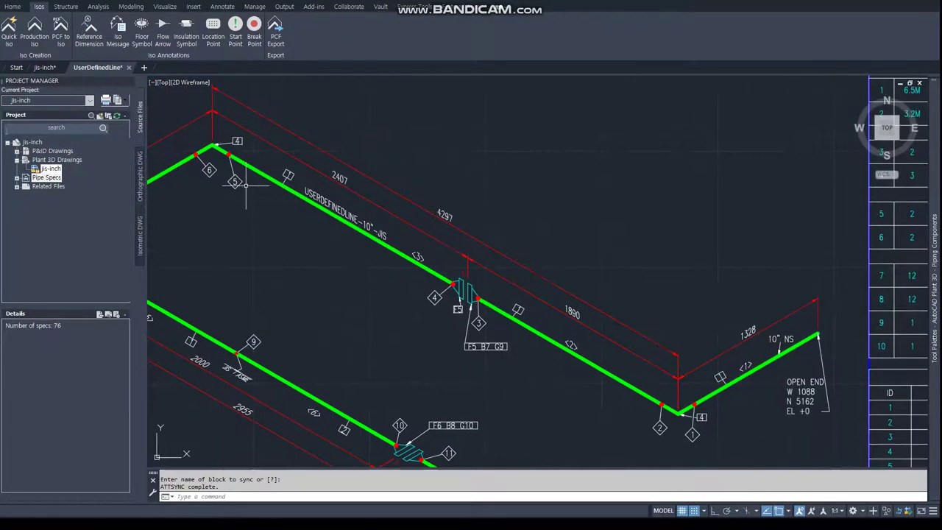
# - Show the jis-inch project details and zoom the isometric sheet to full view
pyautogui.click(32, 144)
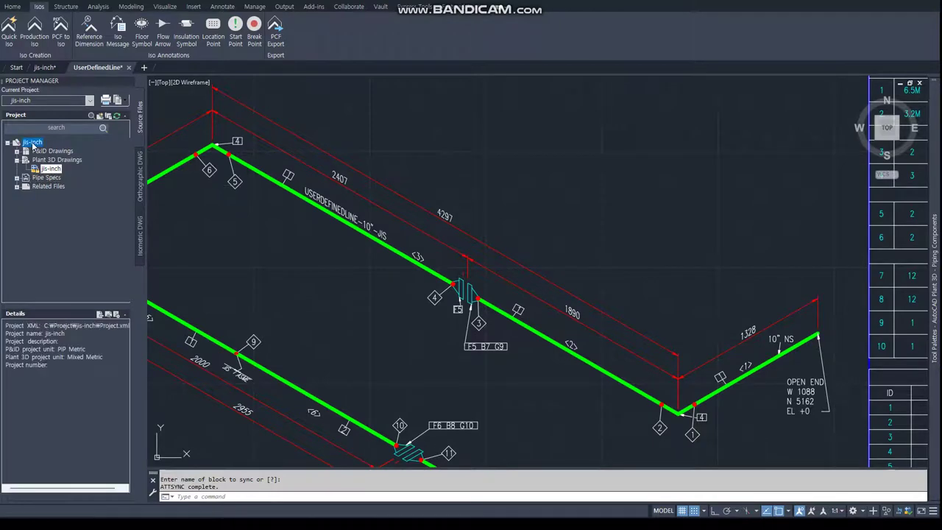
pyautogui.click(376, 289)
pyautogui.scroll(-5, 311, 311)
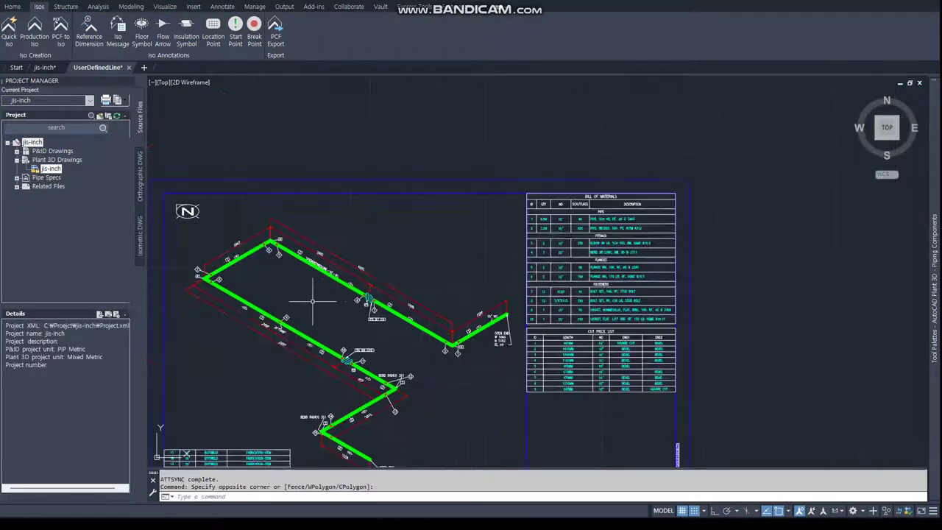
pyautogui.scroll(2, 370, 265)
pyautogui.scroll(3, 452, 284)
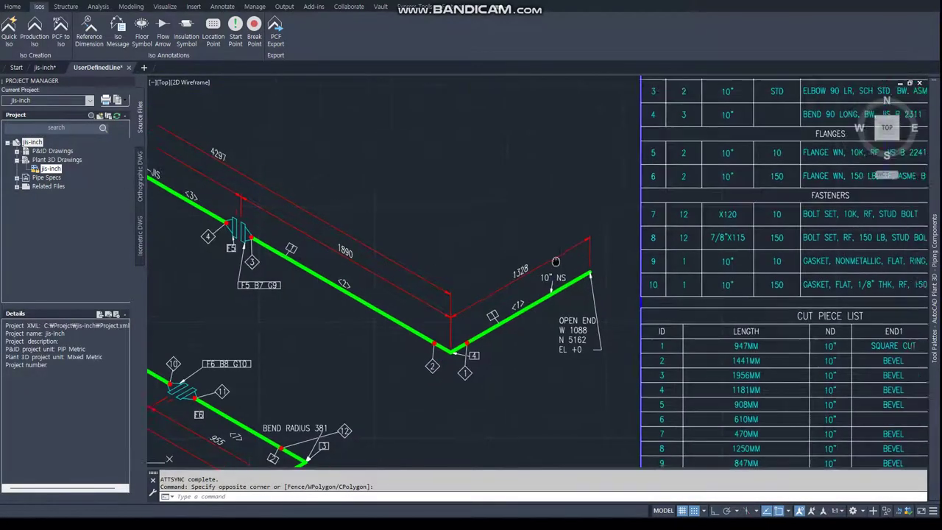
# - Inspect the bill of materials' 10" JIS and ASME parts and the cut-piece lengths in MM
pyautogui.moveTo(581, 287); pyautogui.dragTo(407, 343, button='middle')
pyautogui.moveTo(541, 239); pyautogui.dragTo(428, 337, button='middle')
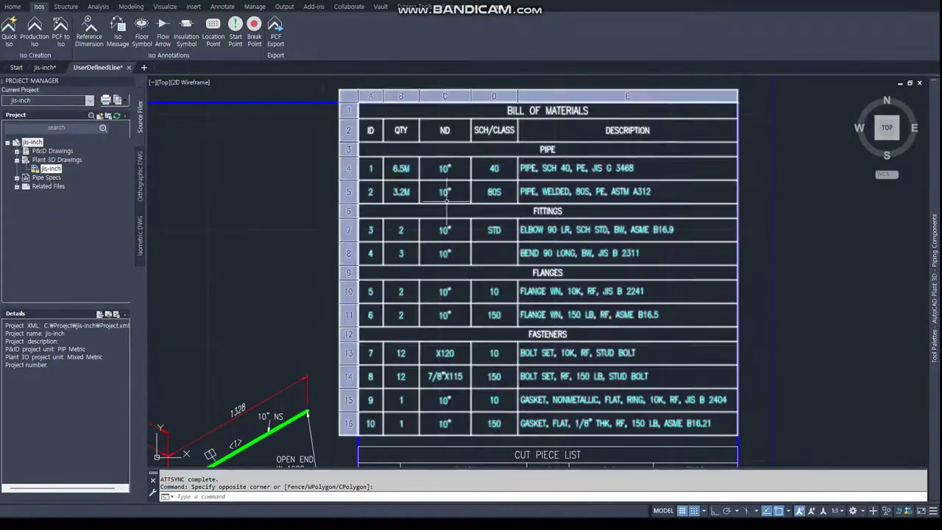
pyautogui.scroll(-4, 434, 353)
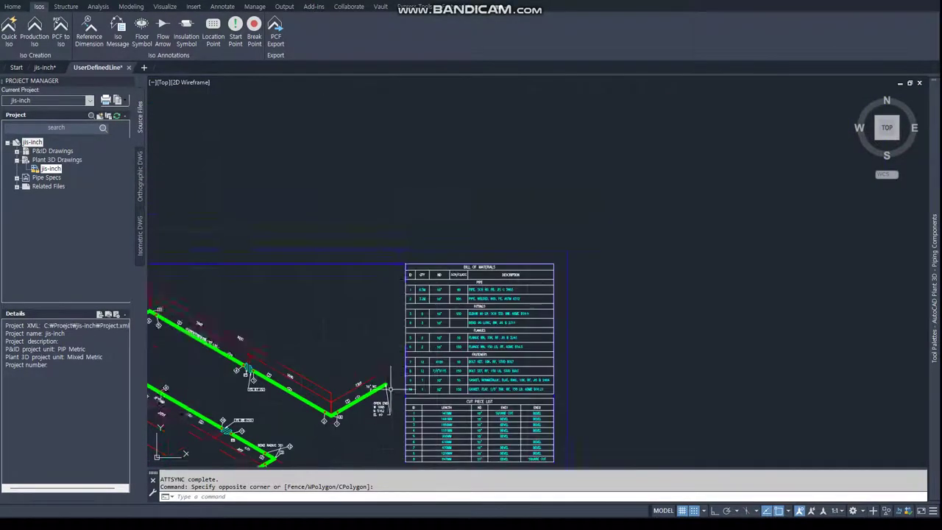
pyautogui.moveTo(325, 306); pyautogui.dragTo(419, 201, button='middle')
pyautogui.scroll(1, 434, 243)
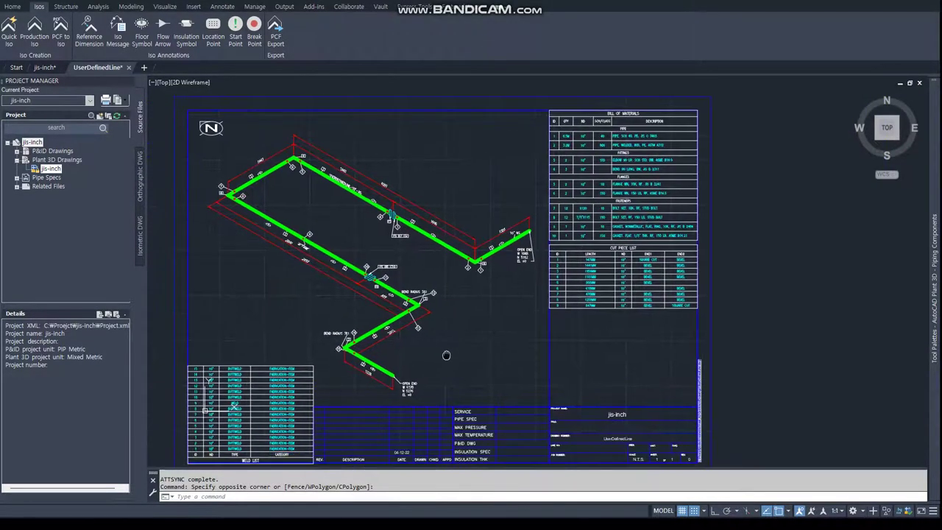
pyautogui.scroll(2, 444, 252)
pyautogui.scroll(2, 444, 252)
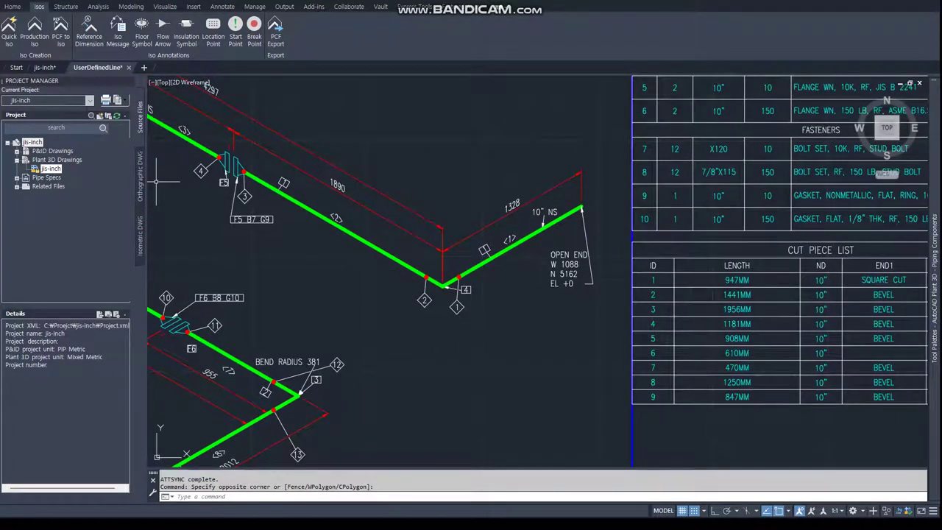